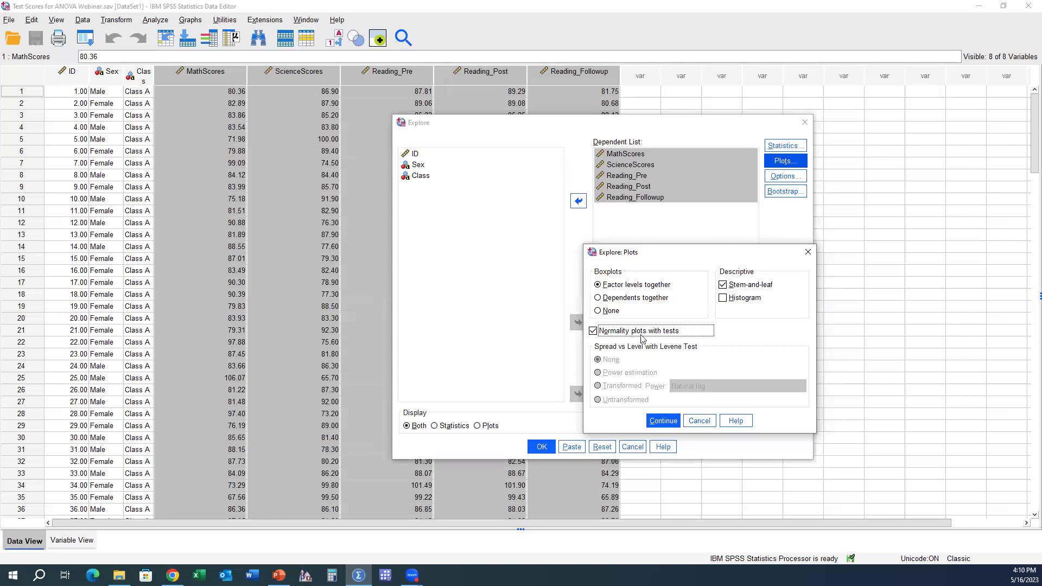
Run the Explore analysis on the five score variables with the chosen plots and review the Tests of Normality table
left_click(663, 421)
left_click(542, 448)
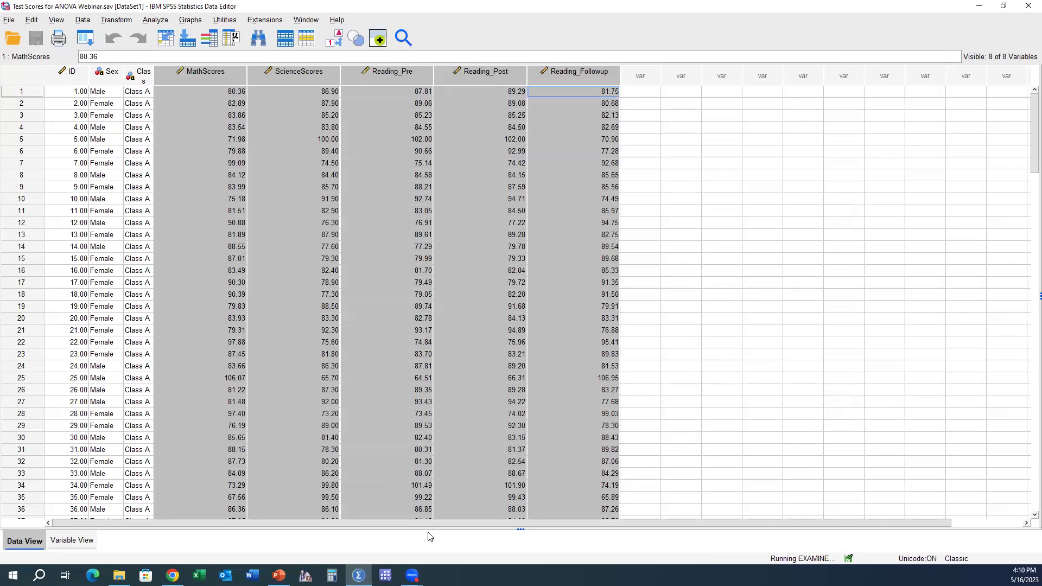
left_click(279, 576)
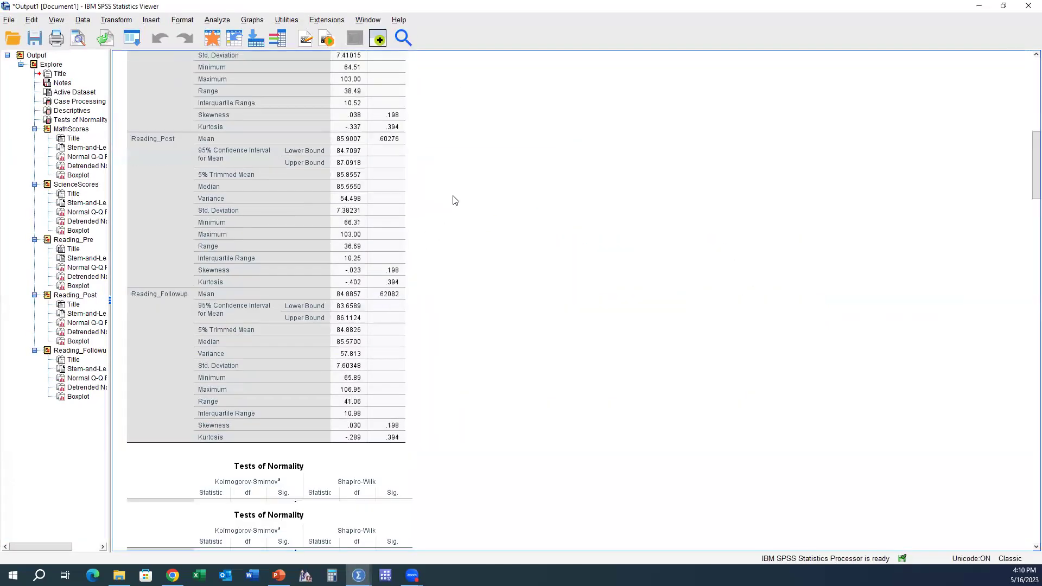
scroll(455, 201, "down", 5)
left_click(378, 220)
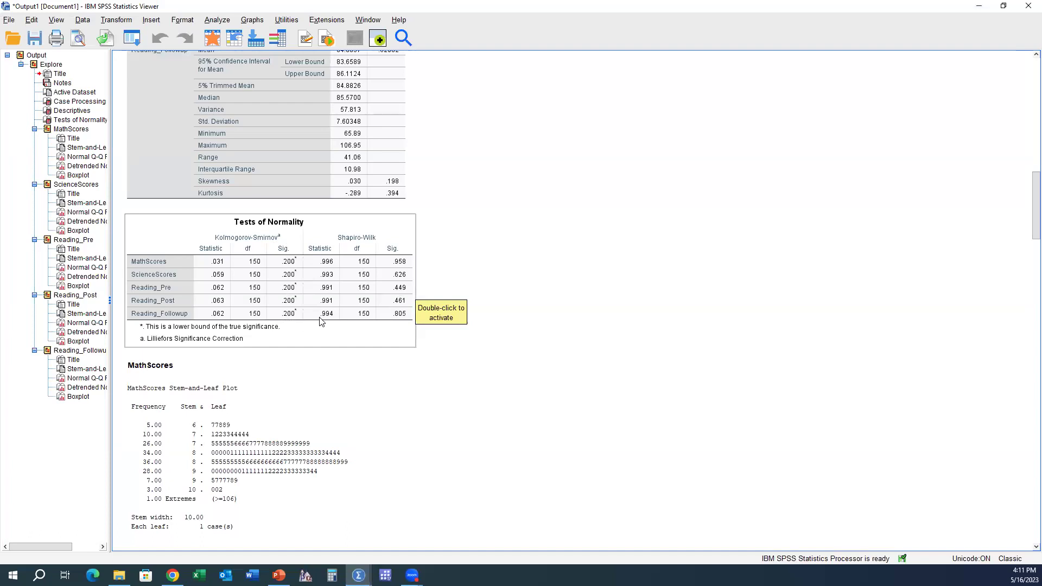
Set up a univariate general linear model with MathScores as the dependent variable and Class as the fixed factor
left_click(217, 21)
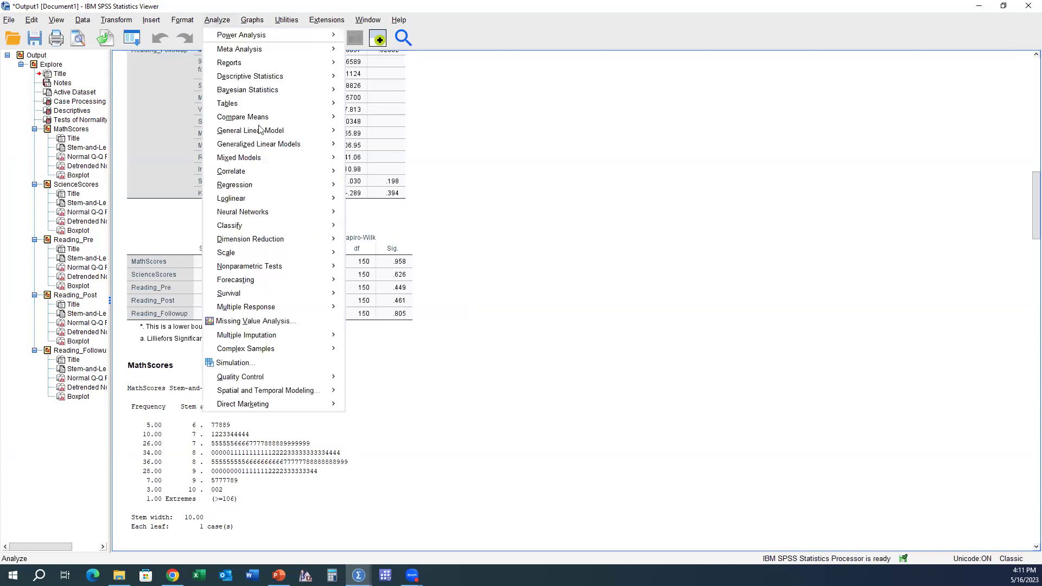
mouse_move(264, 137)
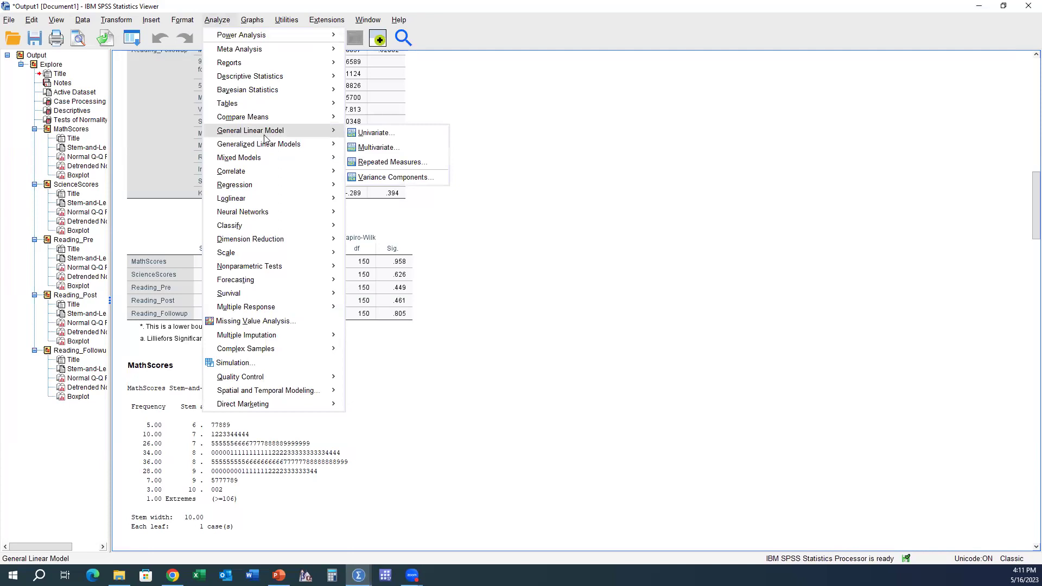
left_click(376, 133)
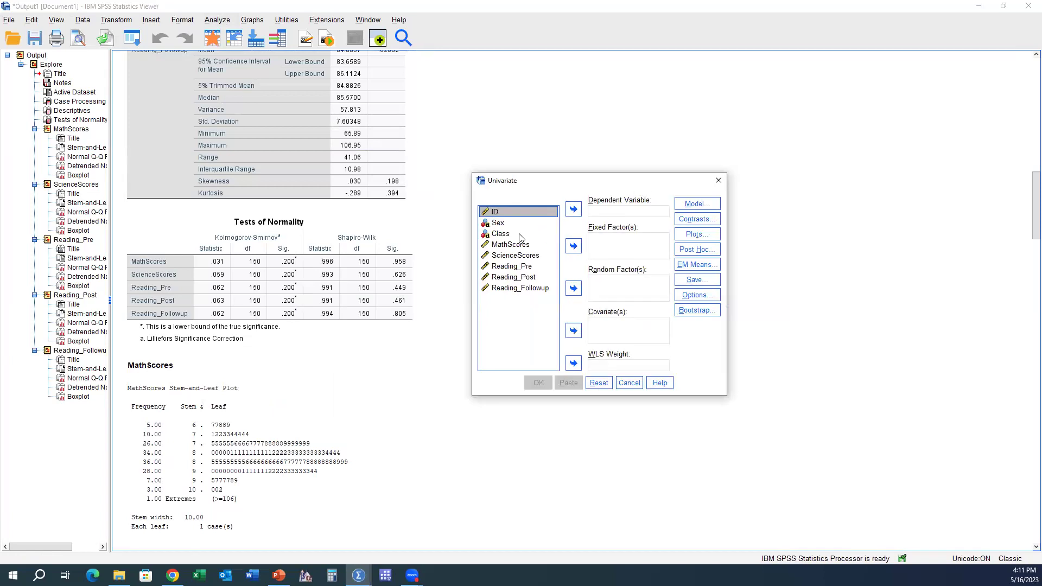
left_click(509, 247)
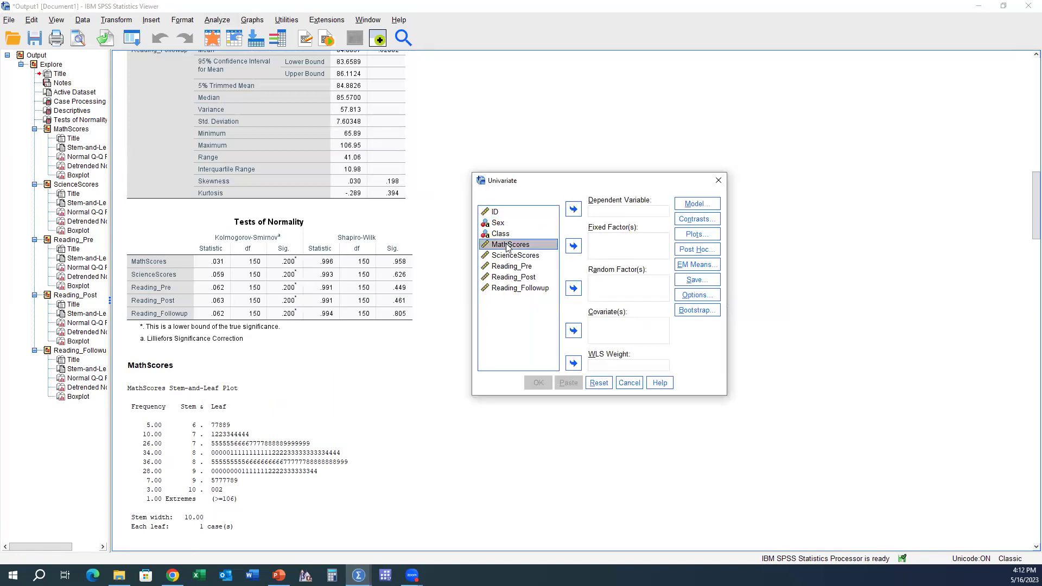
left_click_drag(513, 252, 609, 217)
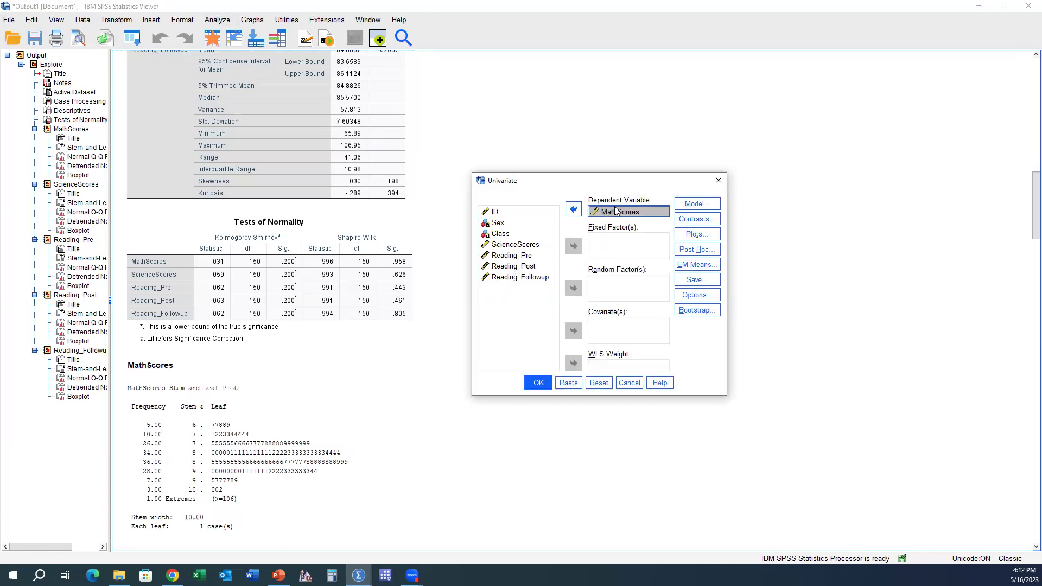
left_click_drag(495, 237, 617, 247)
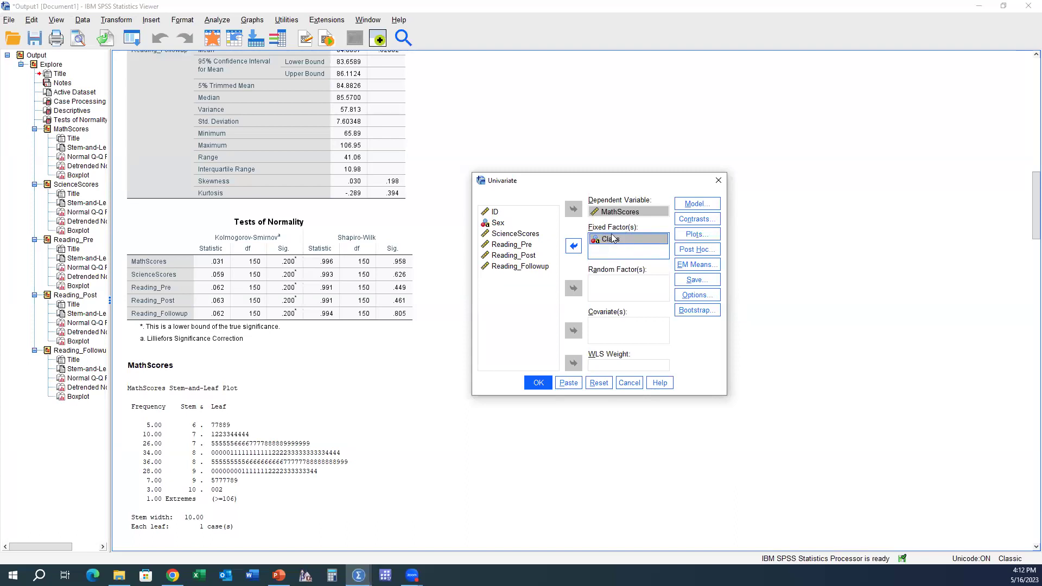
Include descriptive statistics, estimates of effect size and homogeneity tests in the univariate analysis output
left_click(699, 298)
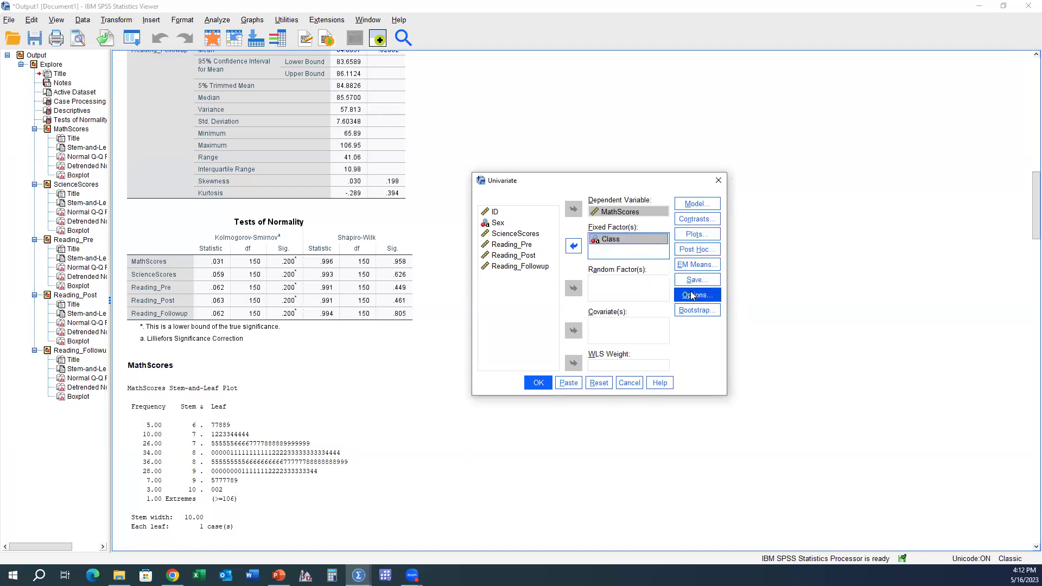
left_click(703, 297)
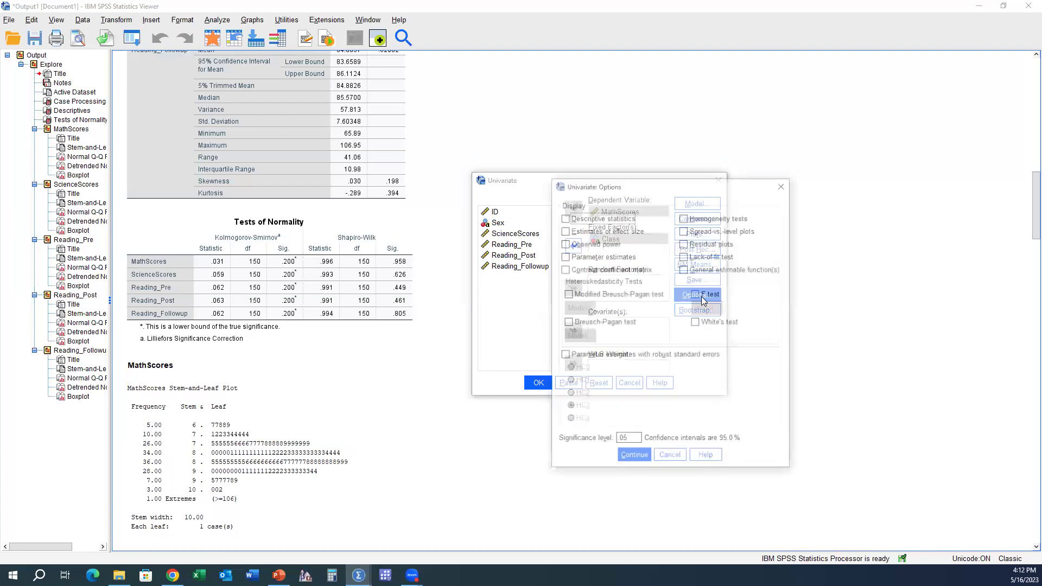
left_click(603, 219)
left_click(603, 233)
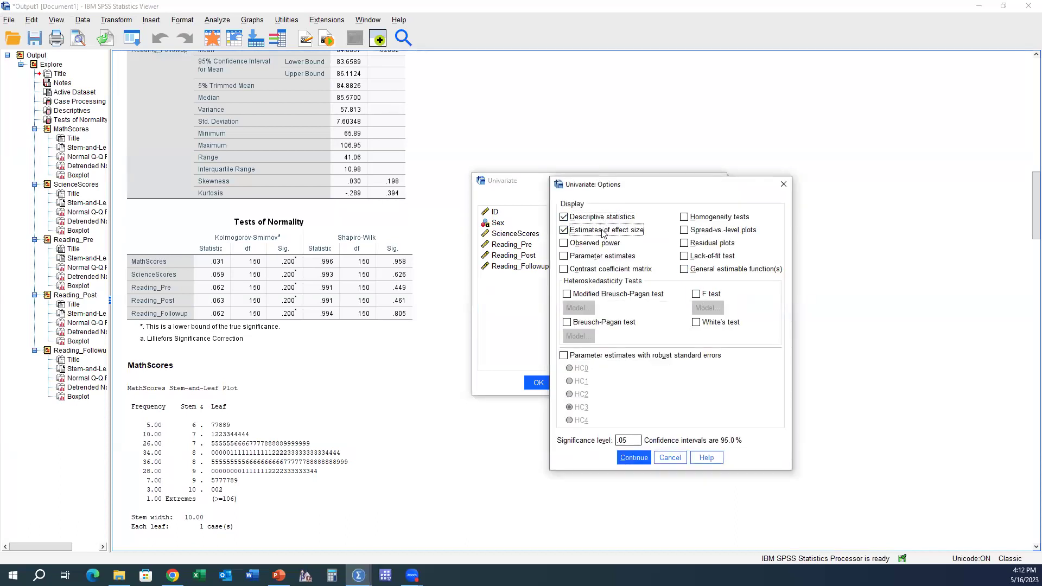
left_click(718, 219)
left_click(637, 460)
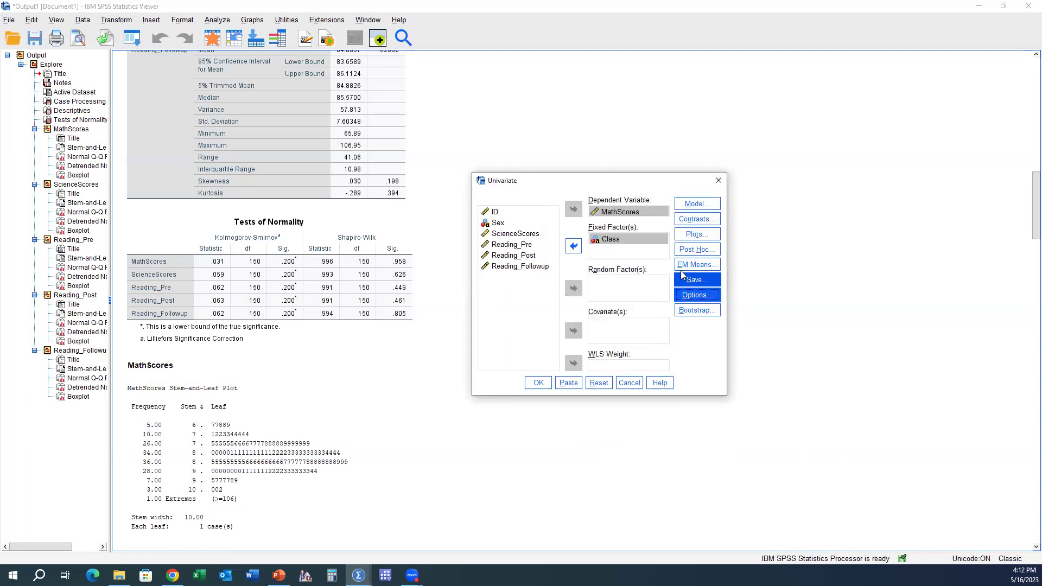
Request Tukey post hoc tests for the Class factor and recheck the post hoc settings
left_click(695, 249)
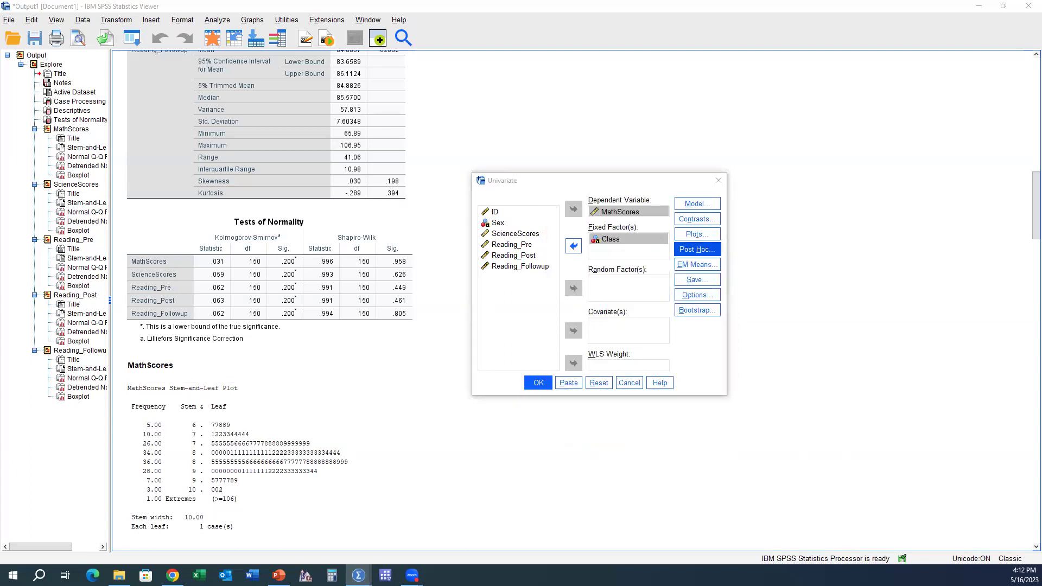
left_click(568, 212)
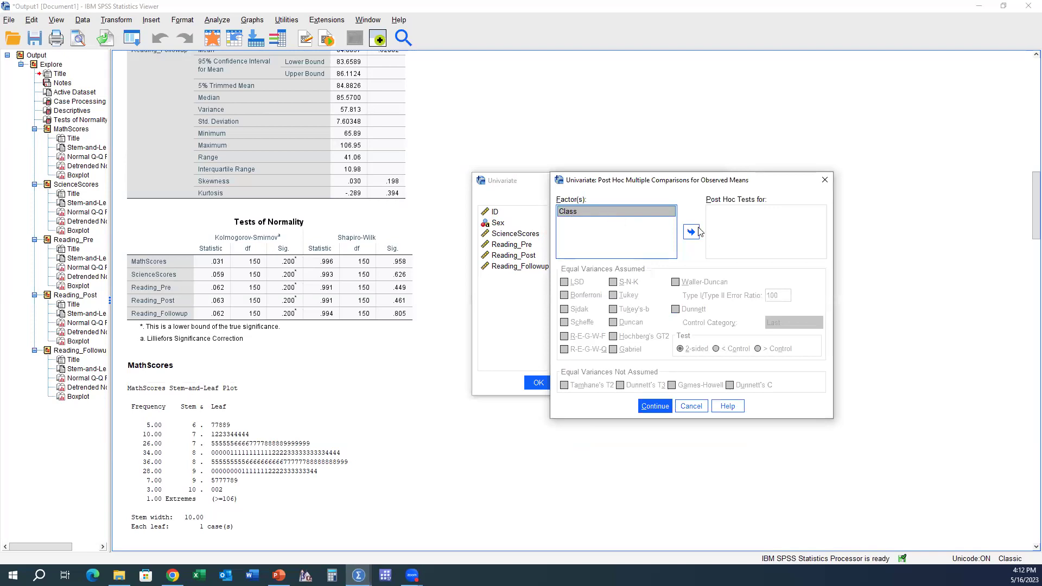
left_click(692, 232)
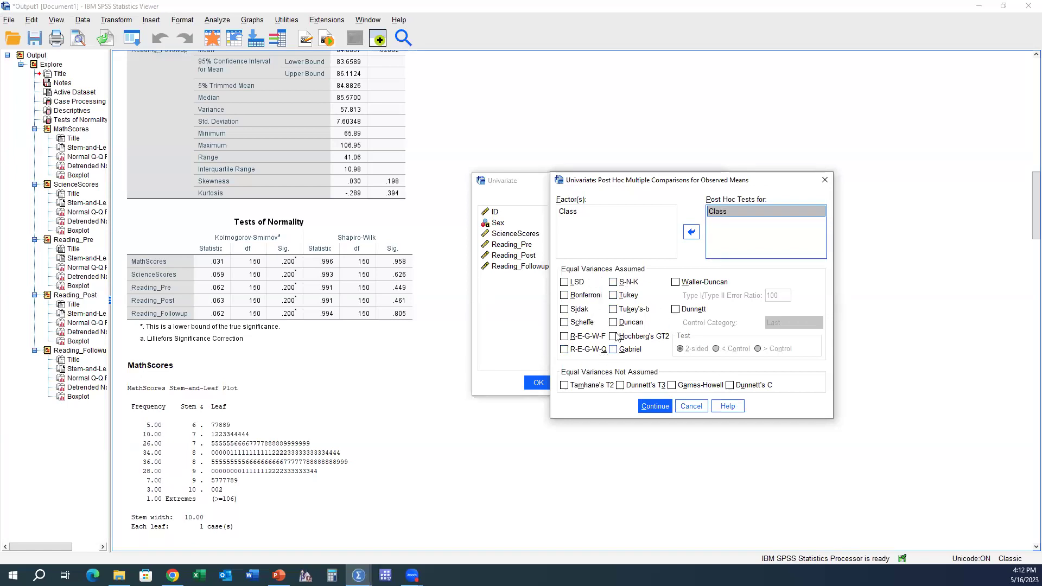
left_click(614, 296)
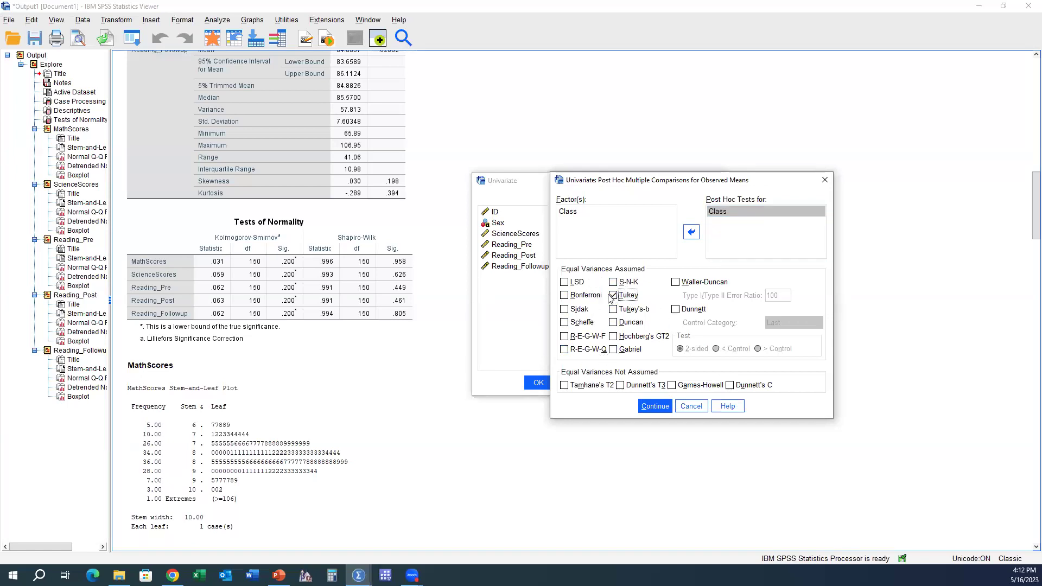
left_click(665, 408)
left_click(697, 249)
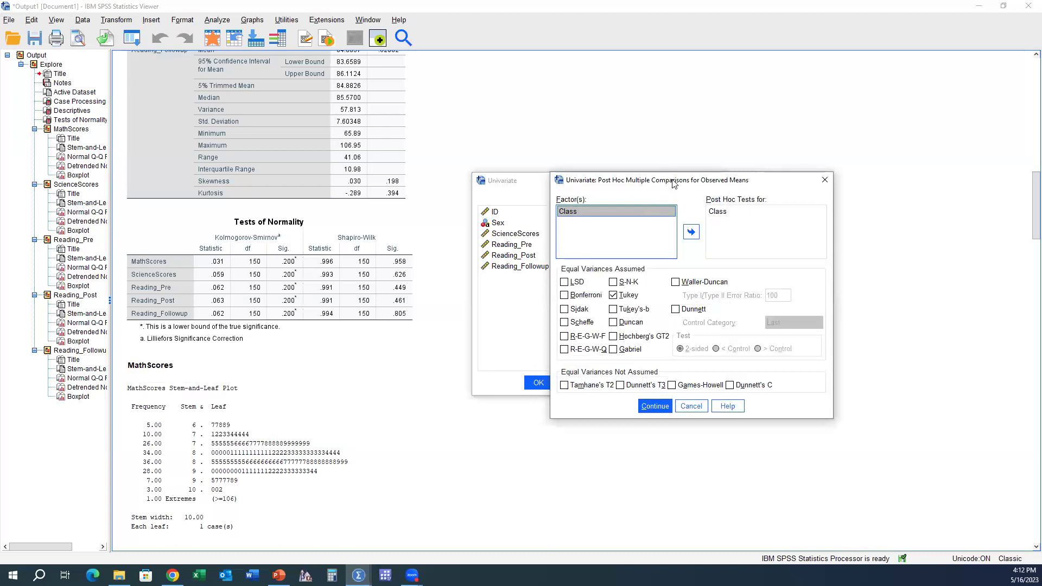
left_click_drag(672, 183, 813, 168)
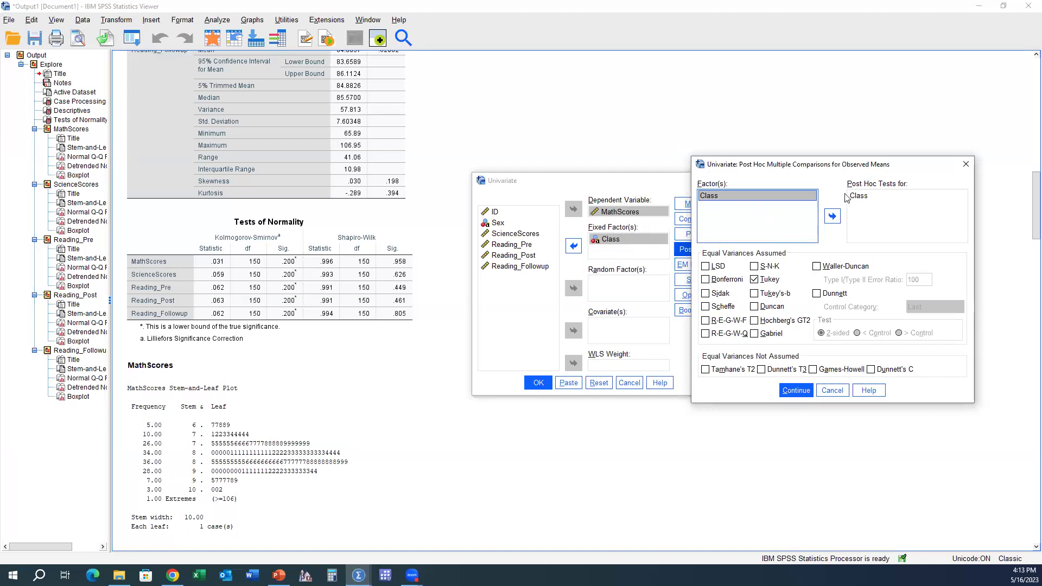
left_click(876, 196)
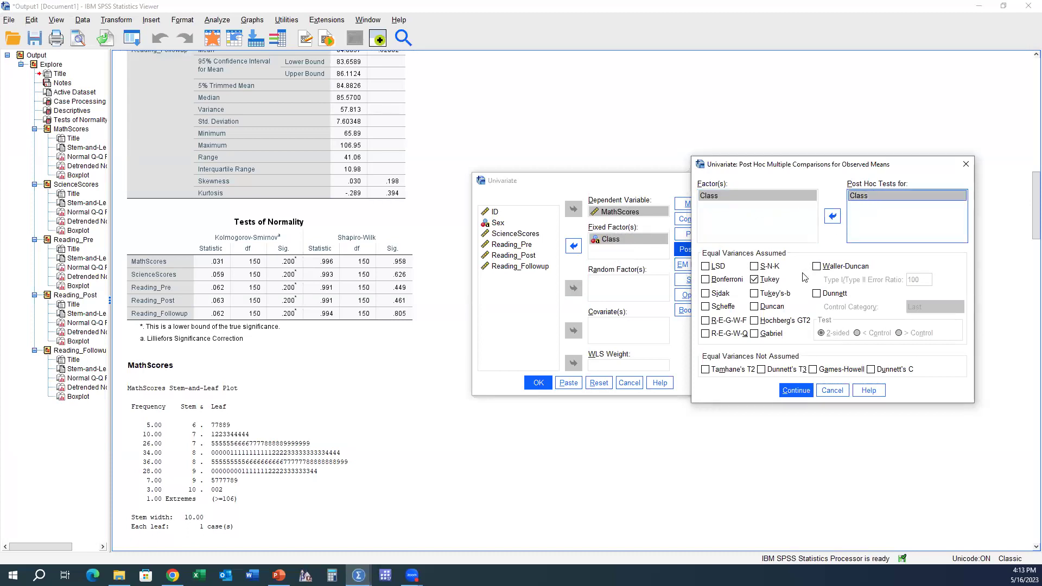
left_click(796, 391)
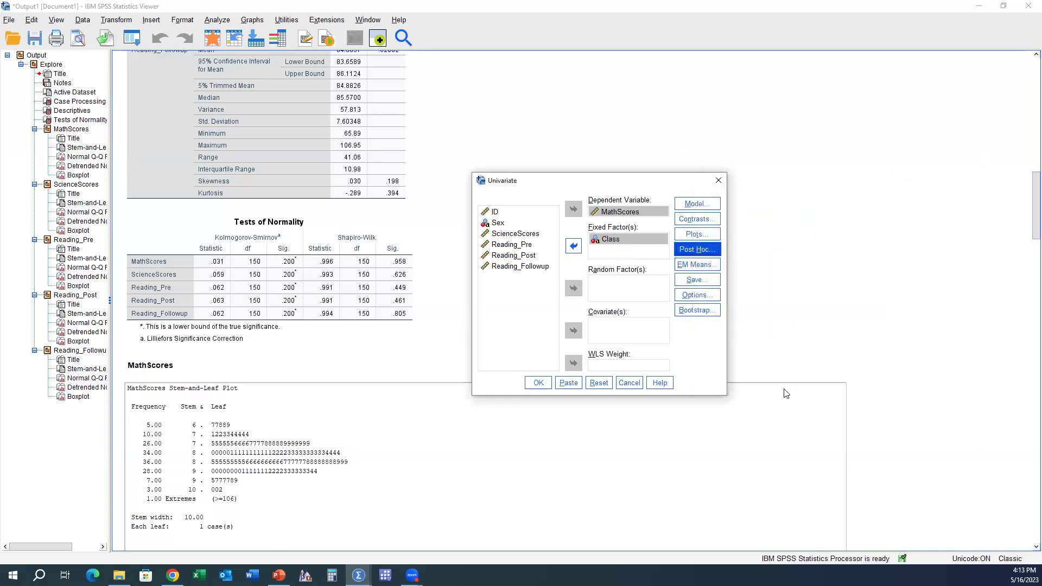
Add a bar chart profile plot with Class on the horizontal axis and run the univariate analysis
left_click(698, 238)
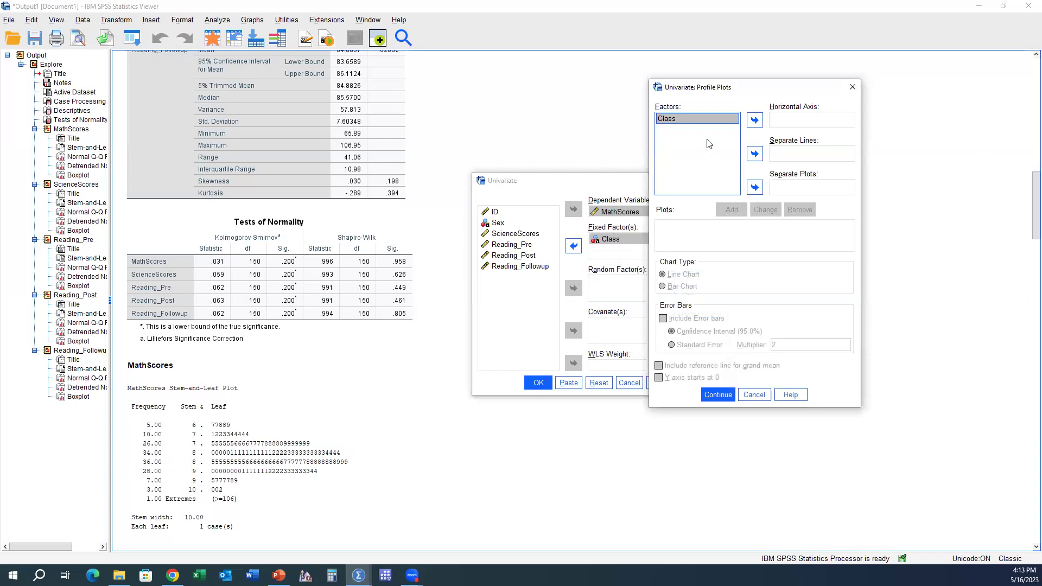
left_click(753, 124)
left_click(753, 125)
left_click(754, 121)
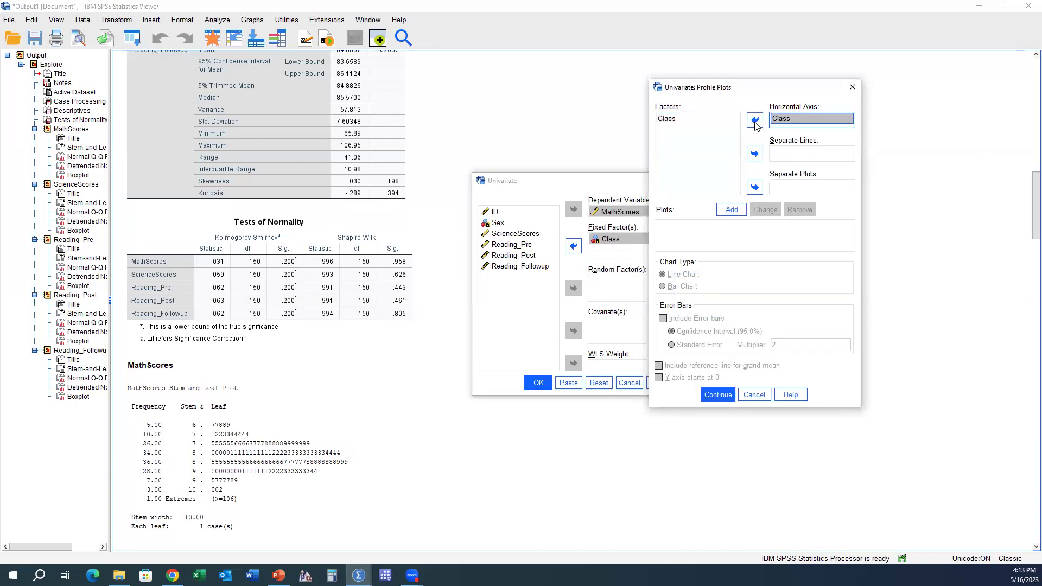
left_click(742, 210)
left_click(689, 289)
left_click(718, 394)
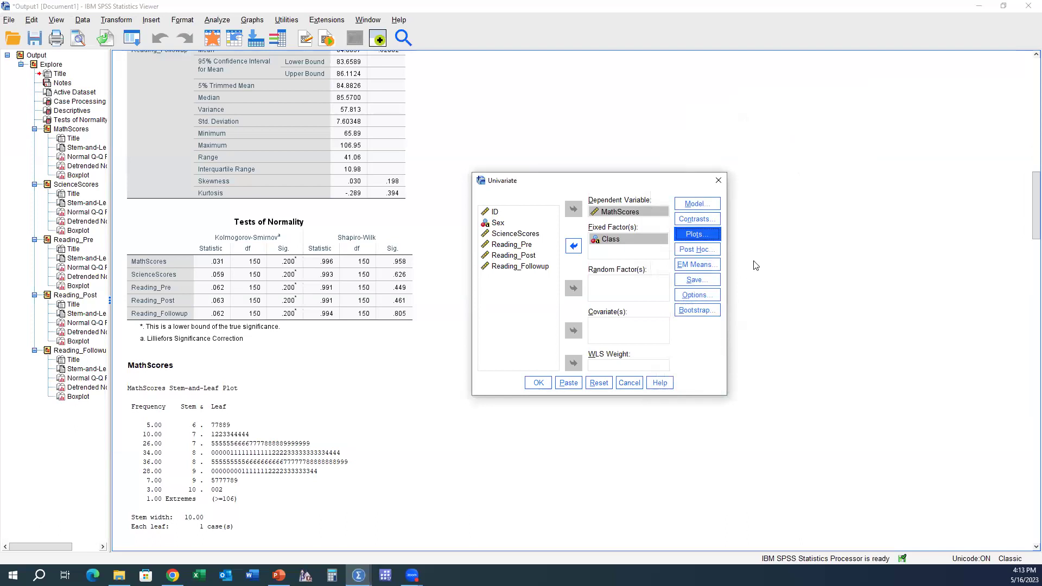
left_click(527, 383)
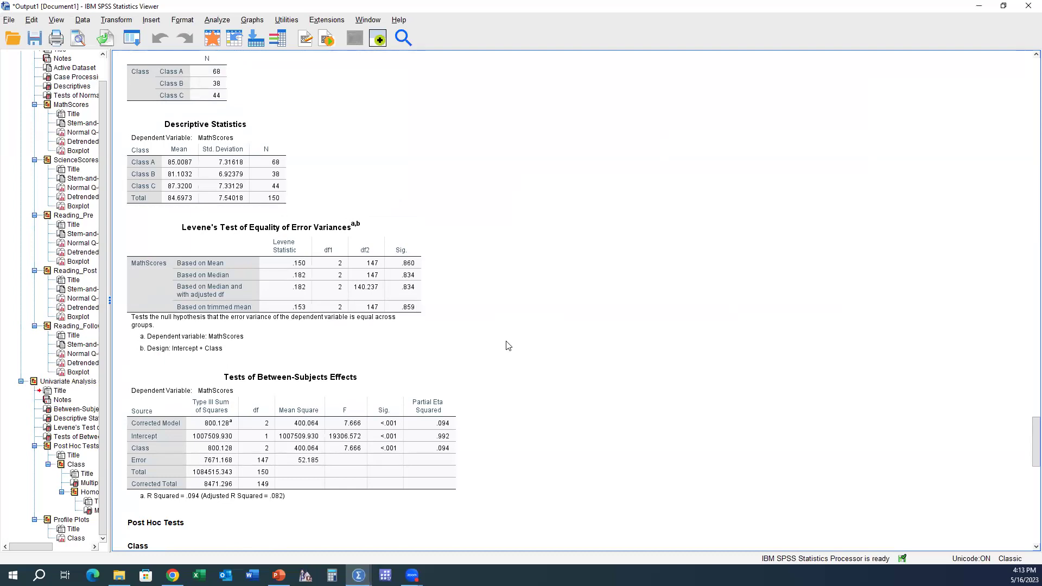
Examine the between-subjects factors, descriptive statistics and Levene's test tables in the univariate output
scroll(491, 304, "up", 2)
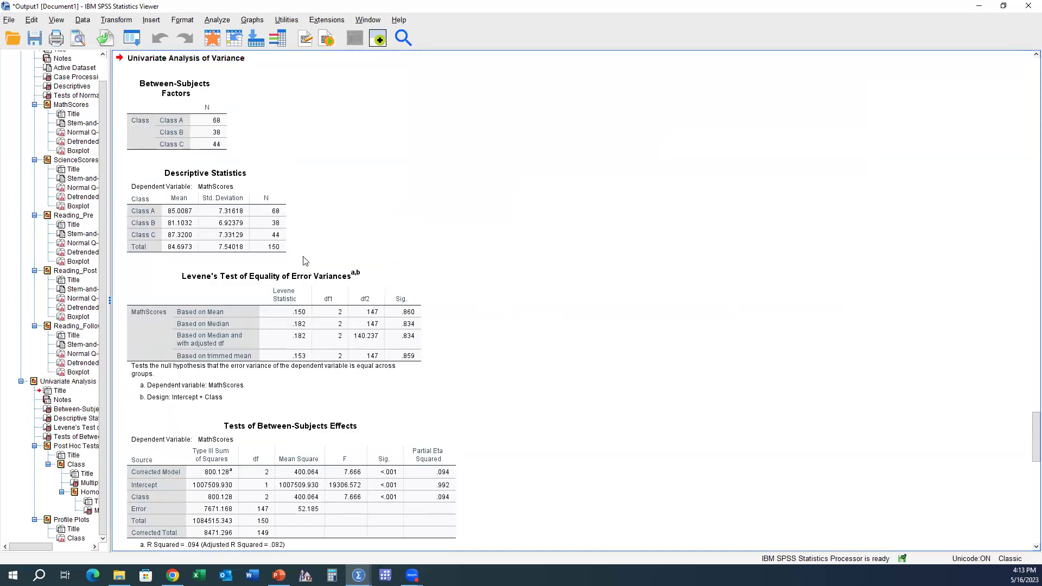
left_click(202, 129)
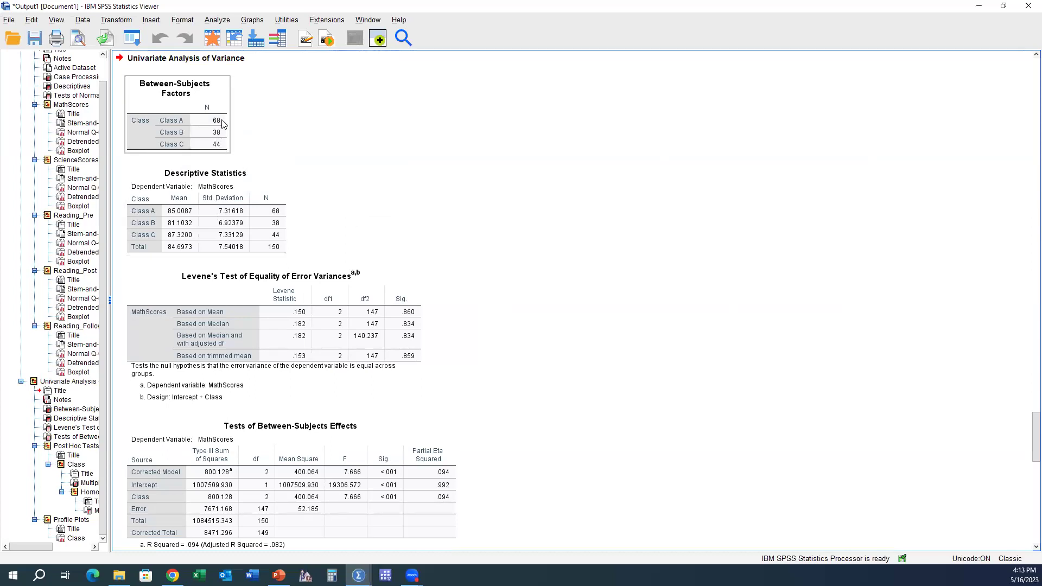
left_click(247, 200)
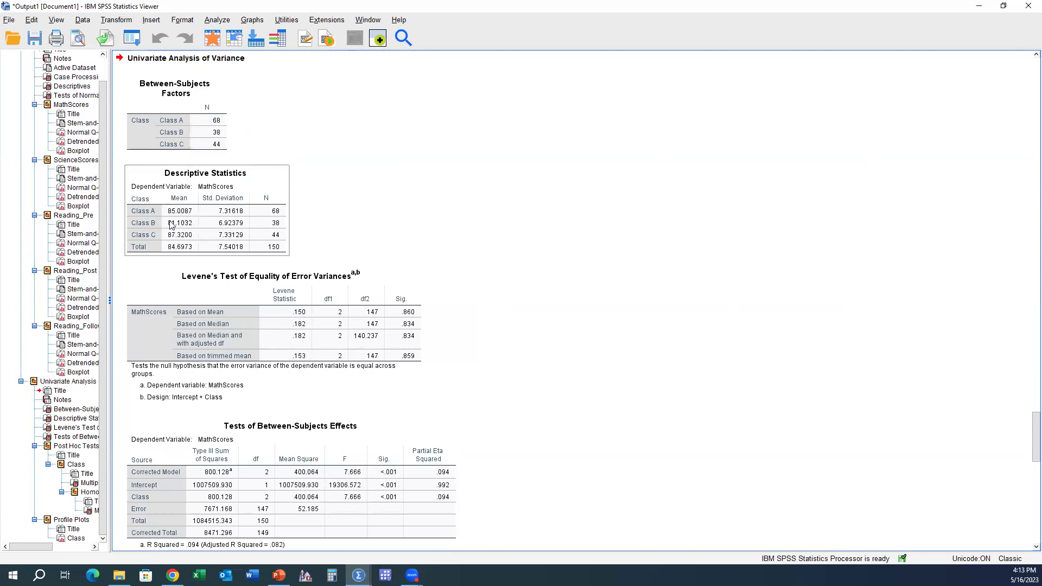
scroll(221, 223, "down", 2)
left_click(219, 215)
scroll(220, 214, "down", 1)
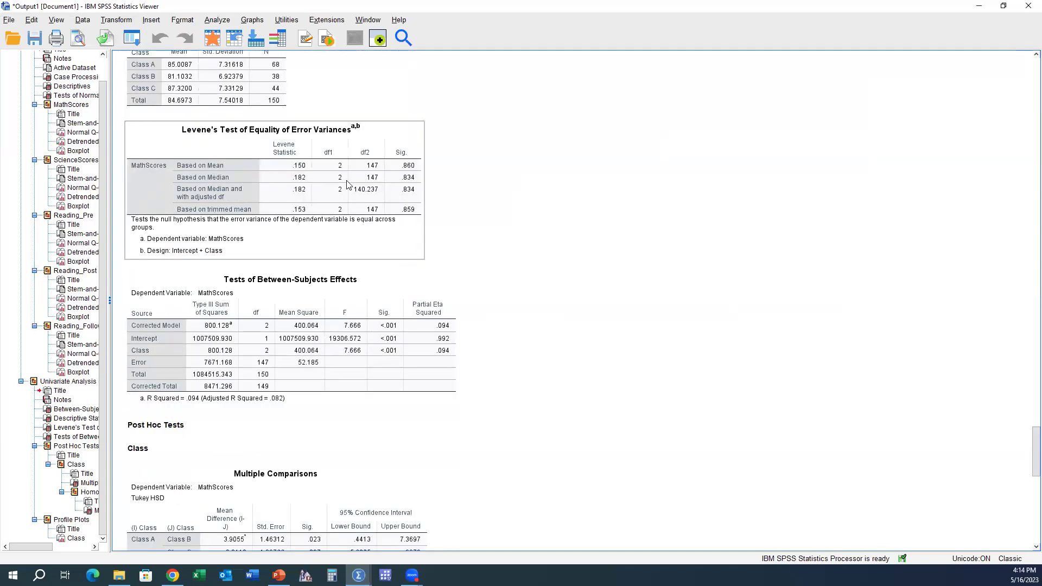
scroll(347, 184, "up", 2)
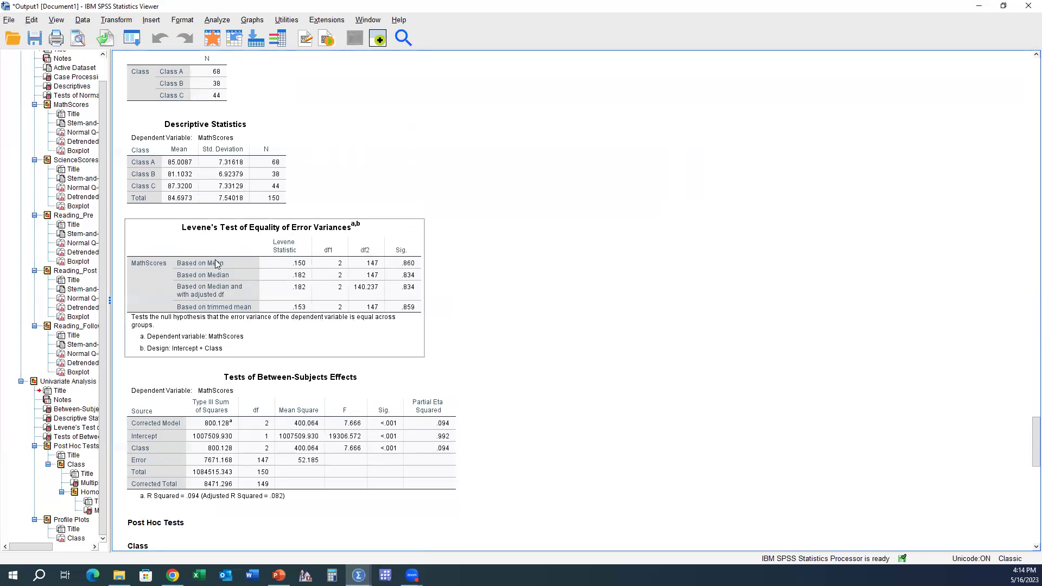
Switch to Chrome, read one-way ANOVA assumptions #5 on normality and #6 on homogeneity of variances, and return to the SPSS output
left_click(173, 576)
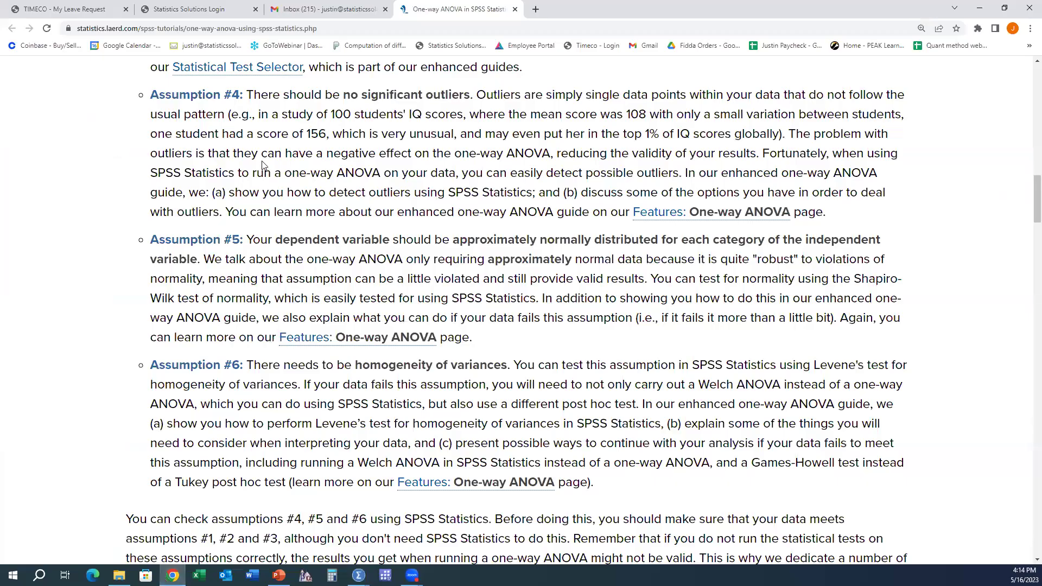
scroll(266, 195, "up", 1)
scroll(266, 196, "down", 1)
left_click_drag(151, 239, 477, 342)
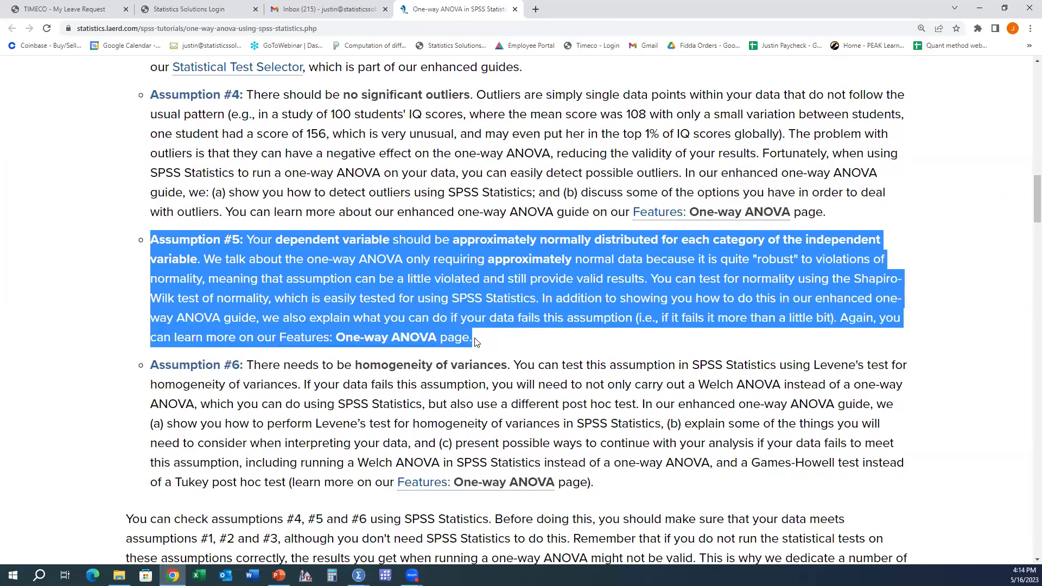
left_click(849, 284)
left_click_drag(853, 281, 269, 293)
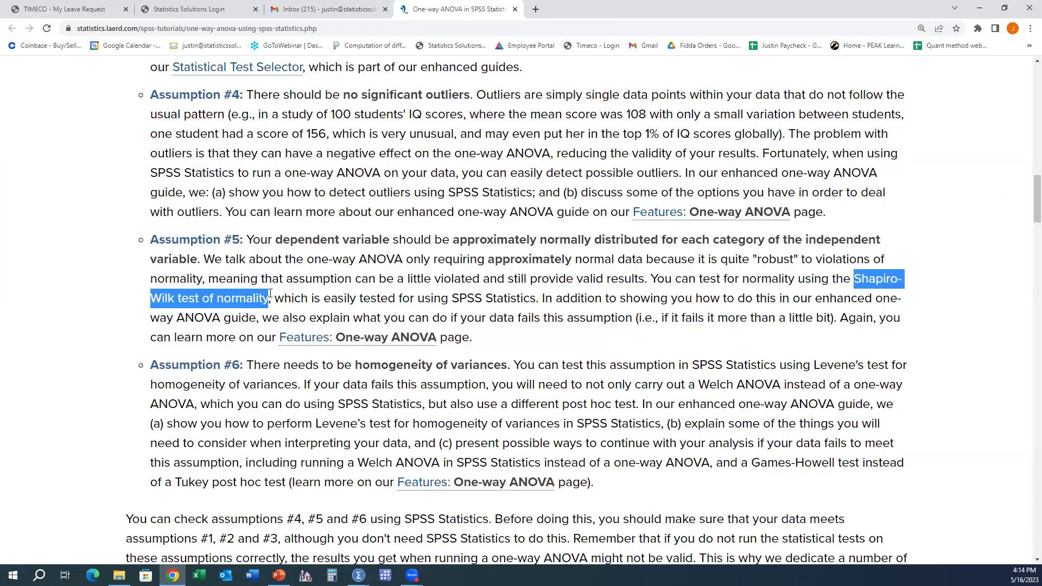
scroll(273, 293, "down", 2)
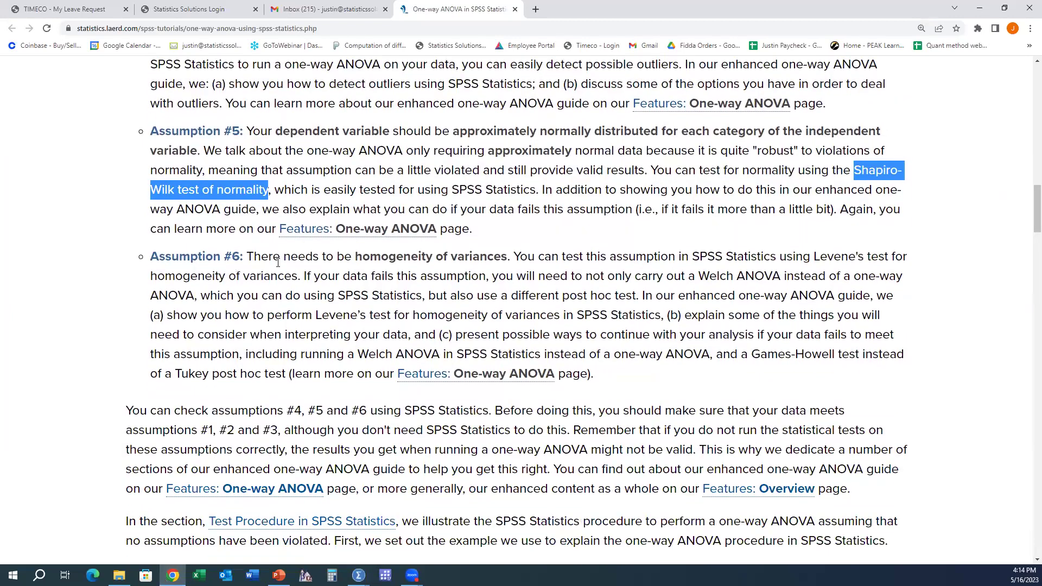
left_click_drag(248, 257, 598, 362)
left_click(980, 8)
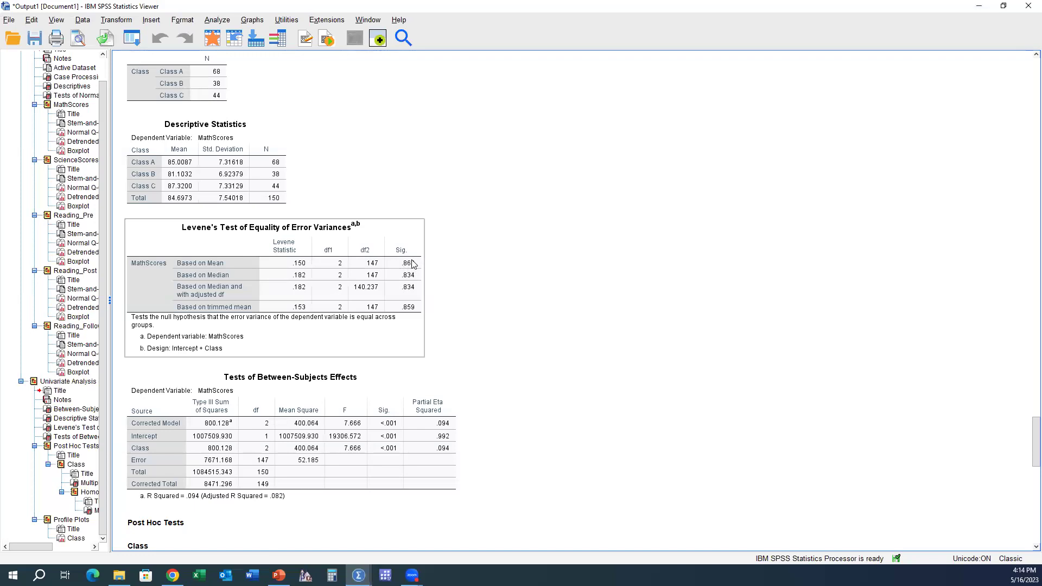
Examine the Tests of Between-Subjects Effects table and the Tukey HSD Multiple Comparisons table for MathScores by Class
scroll(403, 268, "down", 3)
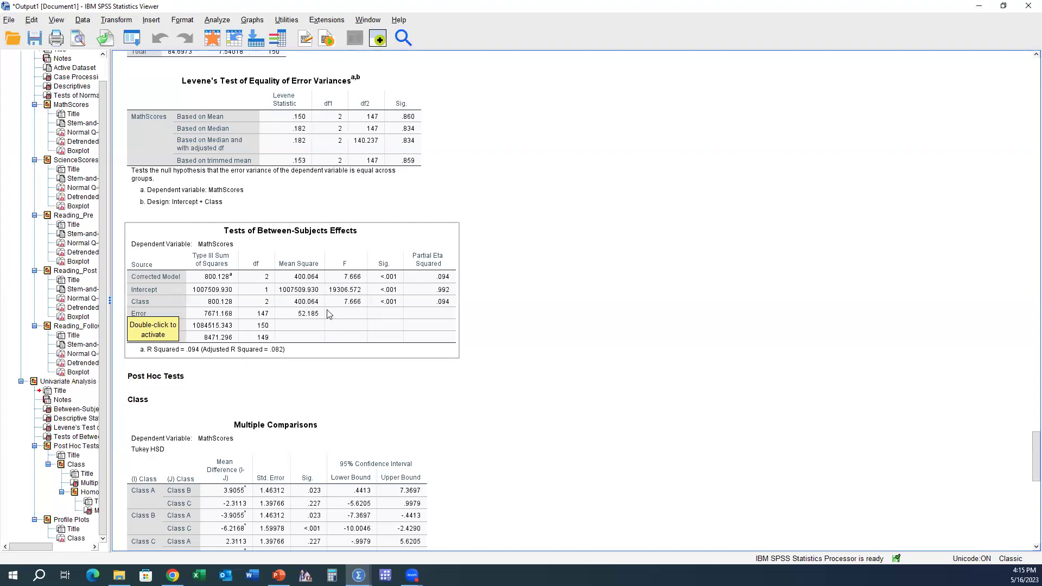
scroll(361, 217, "down", 3)
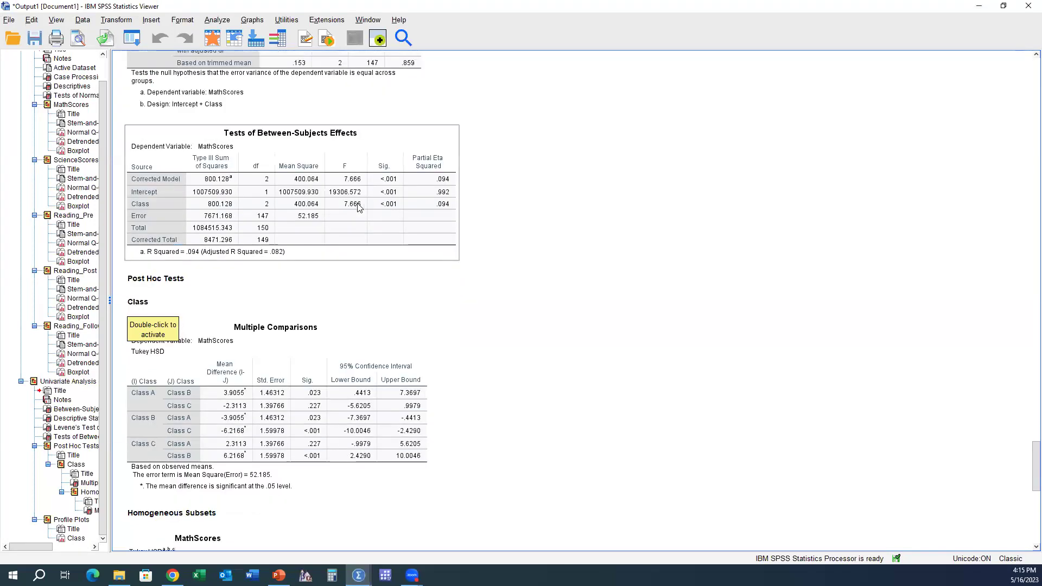
left_click(405, 236)
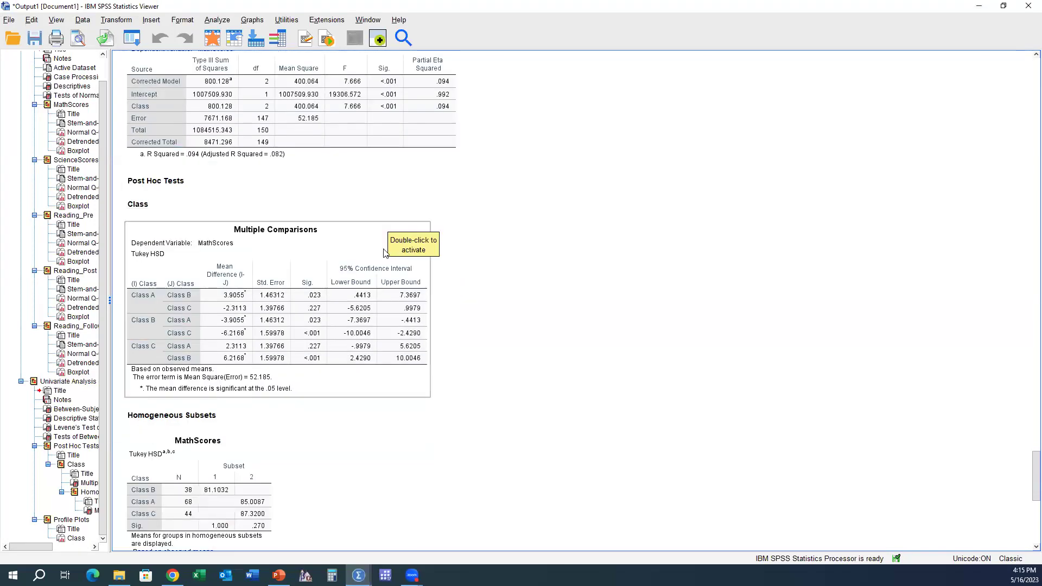
scroll(369, 258, "down", 2)
scroll(339, 288, "up", 1)
scroll(345, 286, "up", 1)
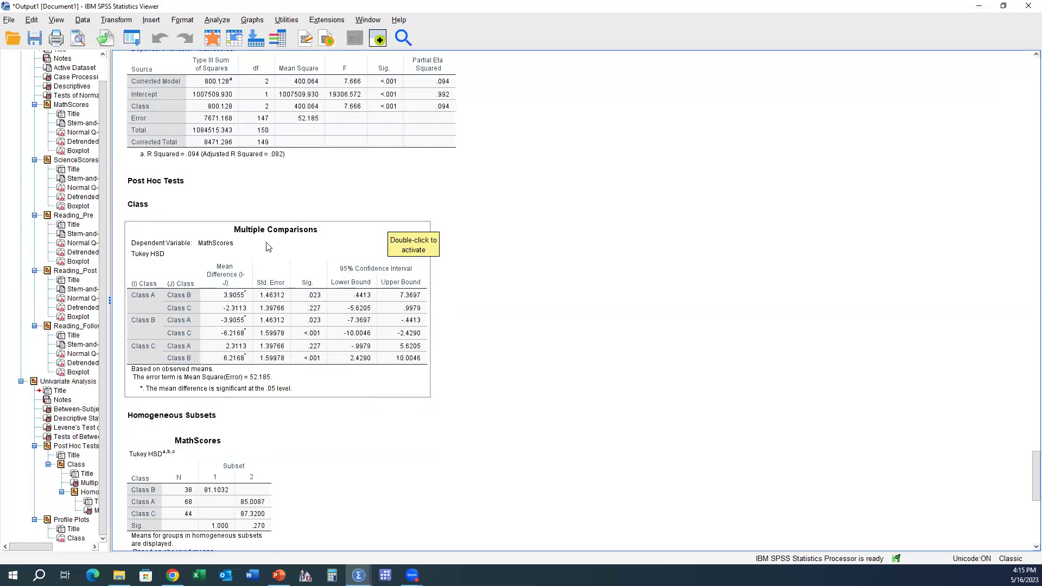
left_click(278, 284)
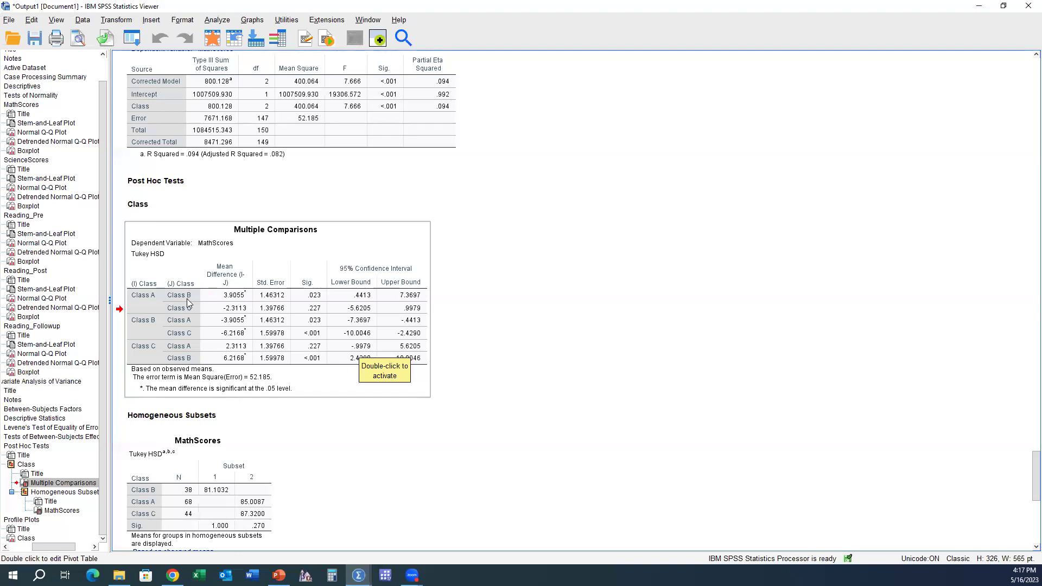
Compare the class means in the Descriptive Statistics table with the Tukey Multiple Comparisons results
scroll(373, 323, "up", 6)
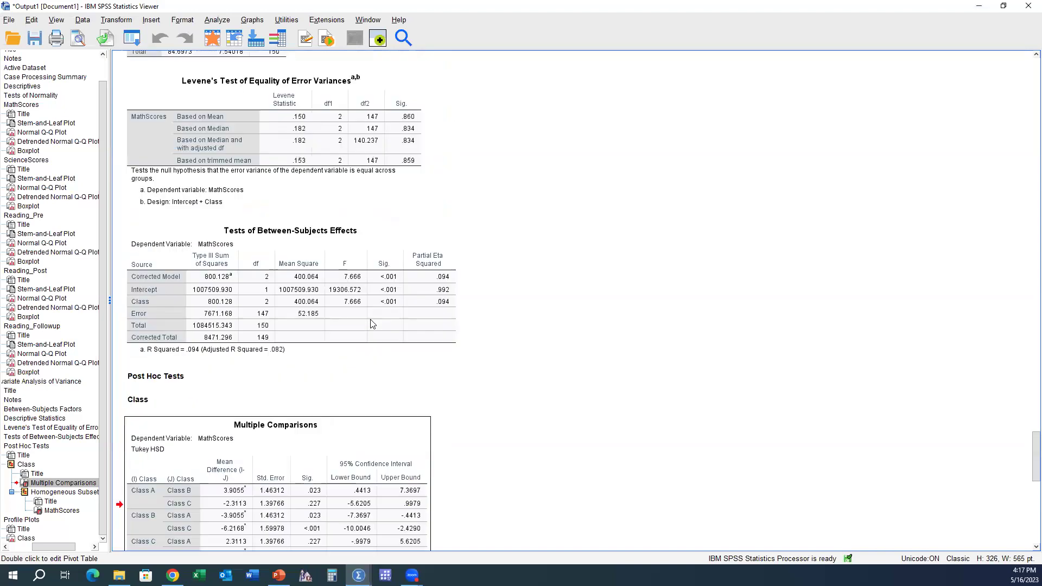
scroll(373, 323, "up", 2)
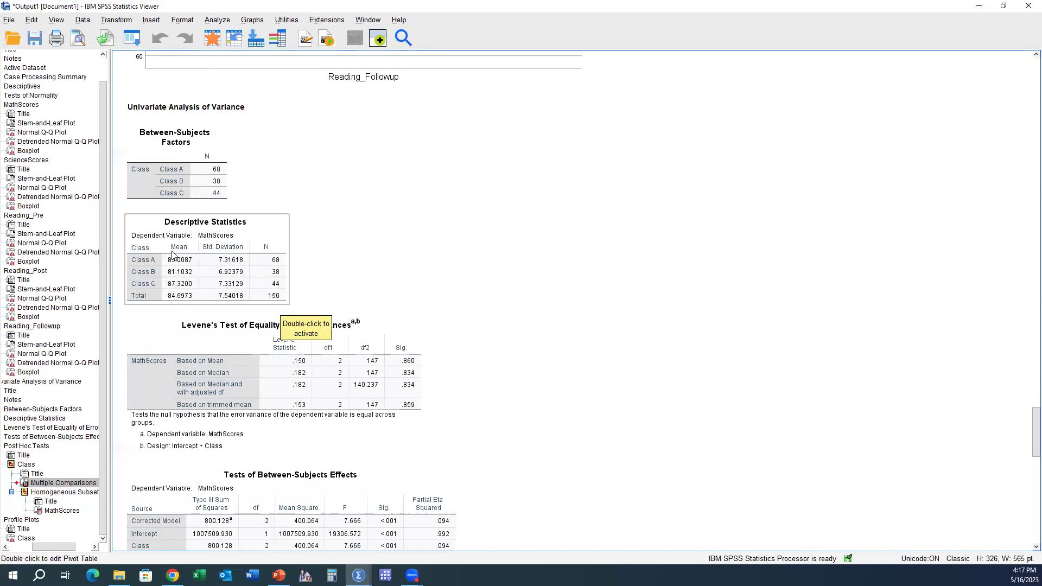
scroll(223, 308, "down", 10)
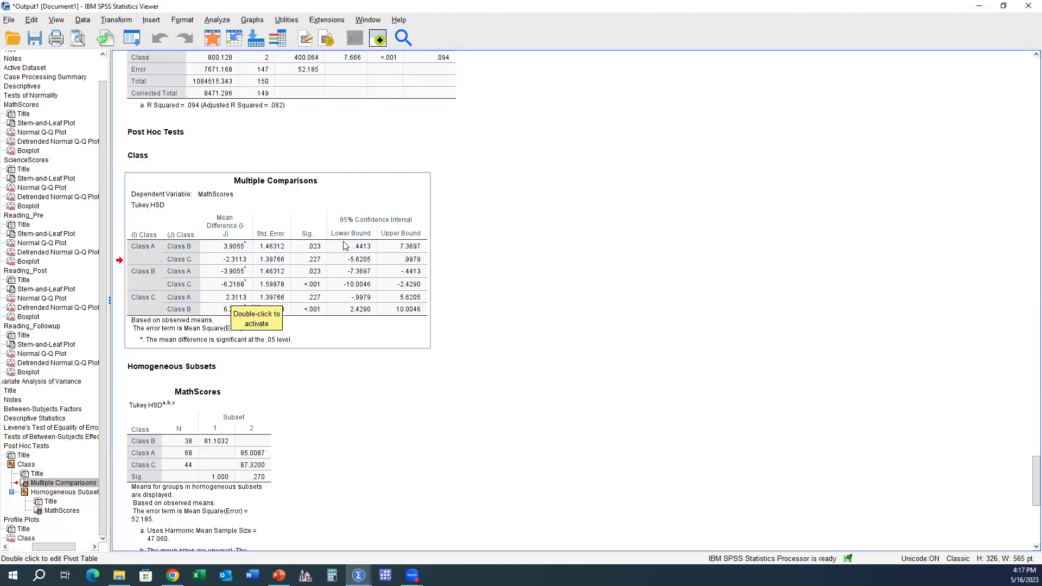
scroll(316, 244, "up", 8)
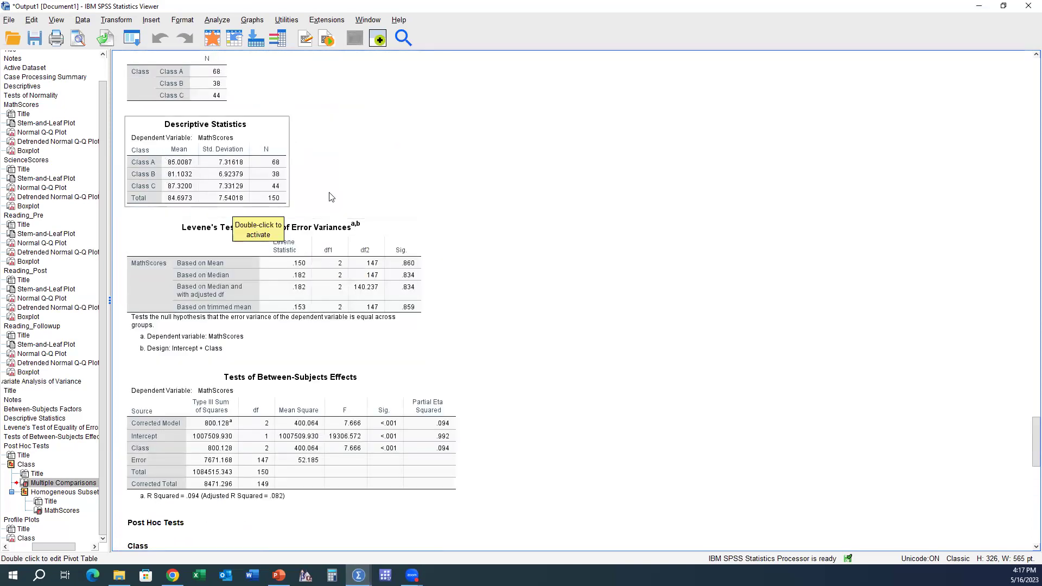
scroll(433, 298, "down", 7)
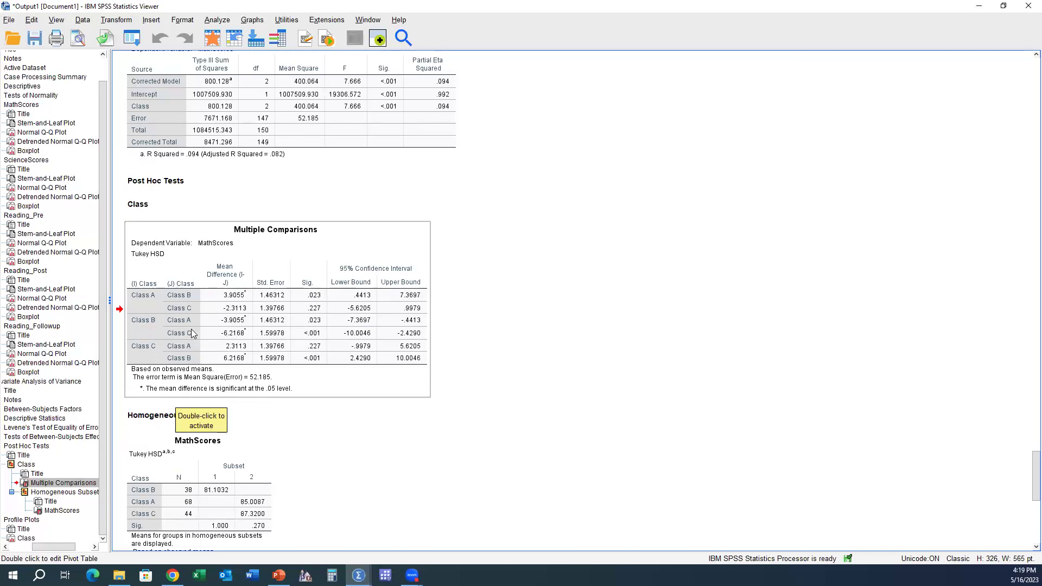
Cross-check the pairwise Tukey differences against the Class A, B and C means and reread the significance of the Class effect
scroll(257, 347, "up", 10)
scroll(257, 349, "down", 1)
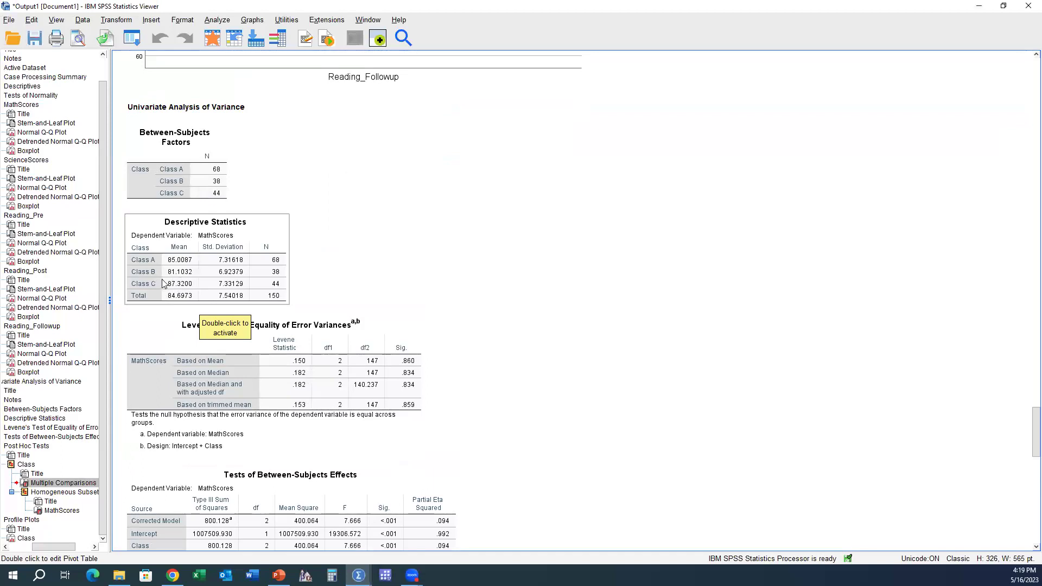
scroll(154, 285, "down", 7)
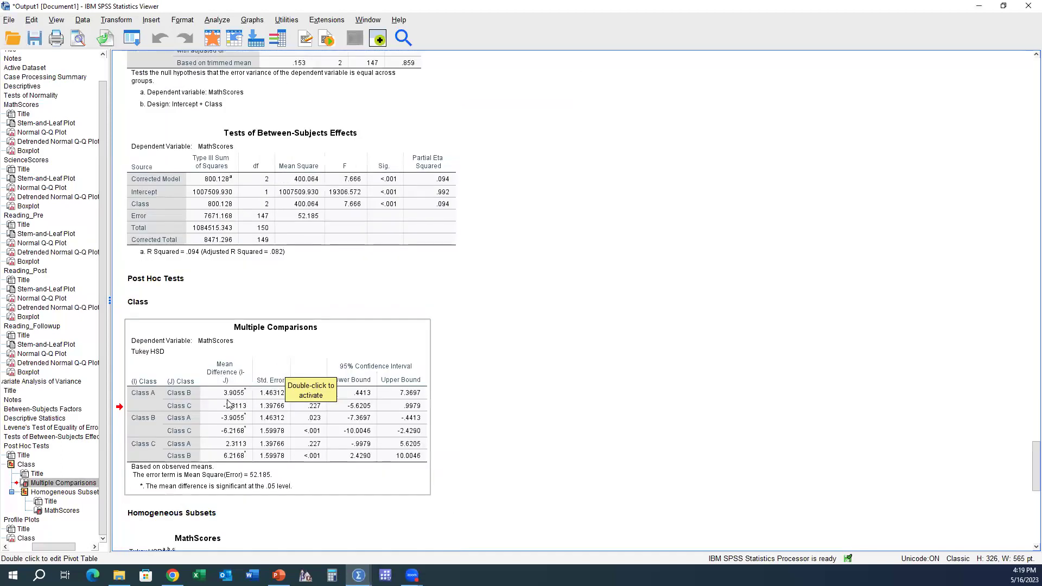
scroll(247, 355, "up", 7)
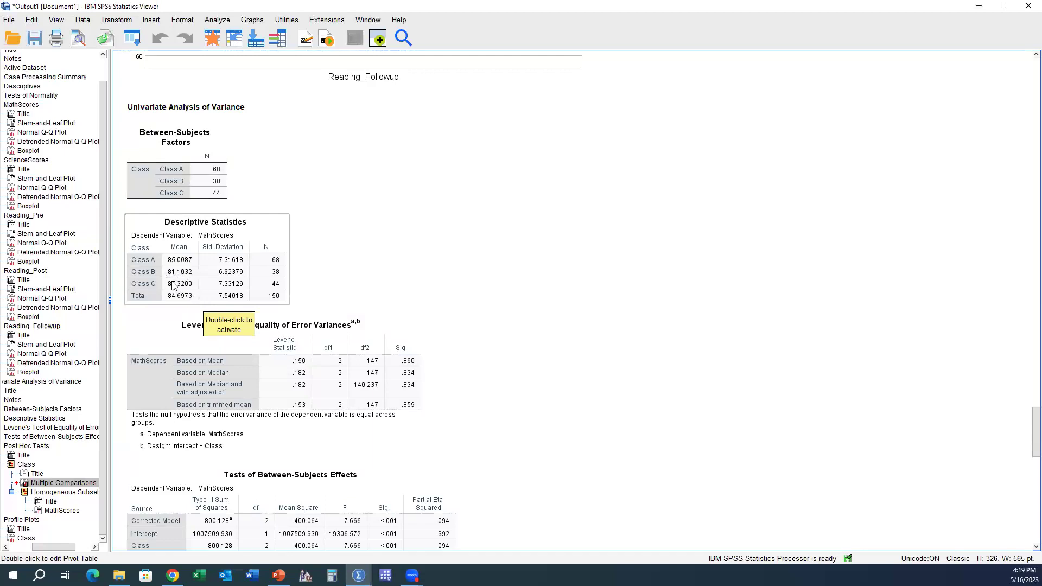
scroll(183, 272, "down", 1)
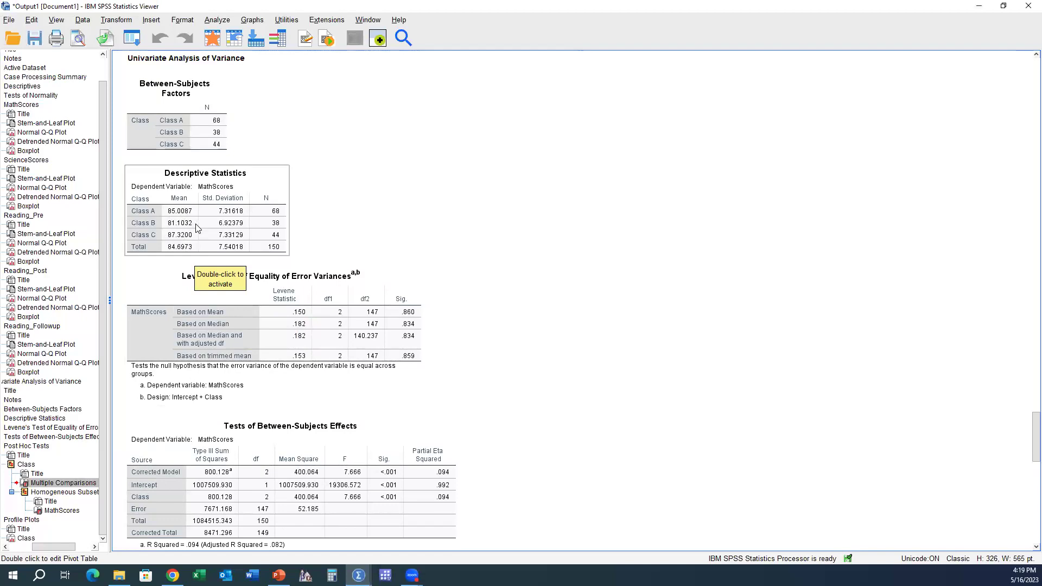
scroll(206, 231, "down", 10)
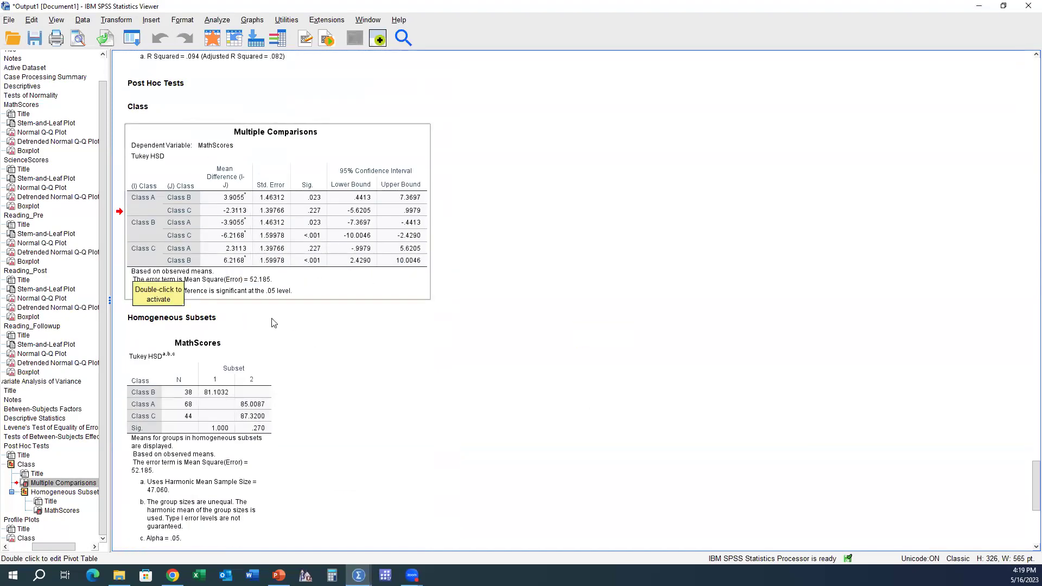
scroll(293, 313, "up", 5)
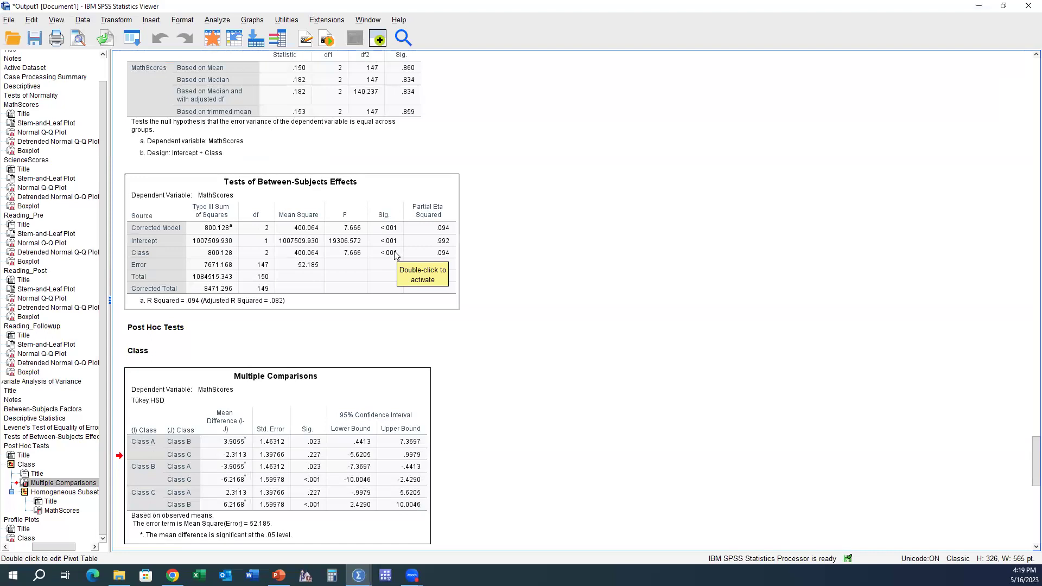
scroll(396, 255, "down", 3)
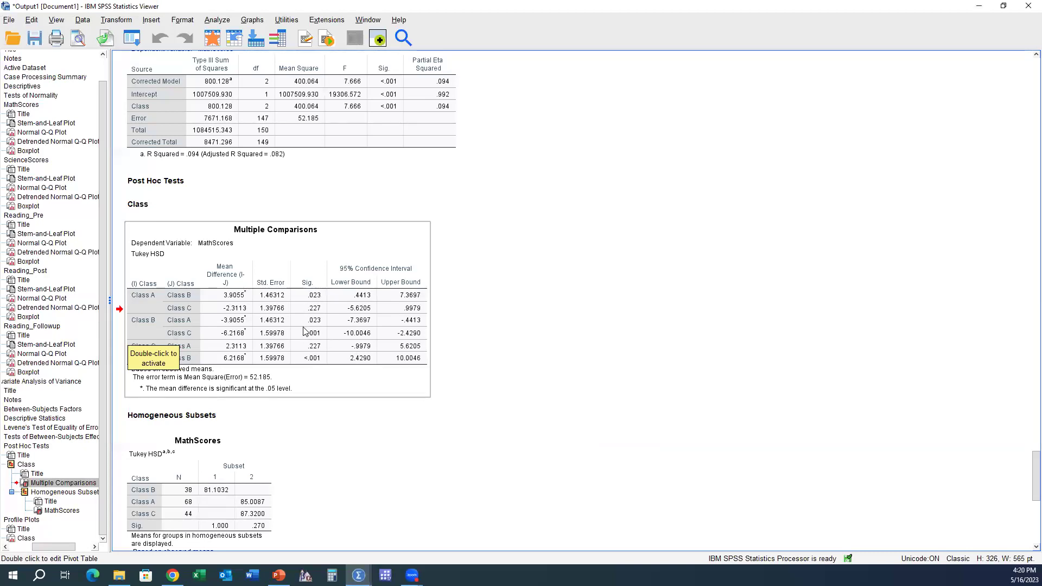
Open the Estimated Marginal Means of MathScores profile plot for editing and recolor all its bars gray
scroll(352, 350, "down", 3)
scroll(321, 304, "down", 3)
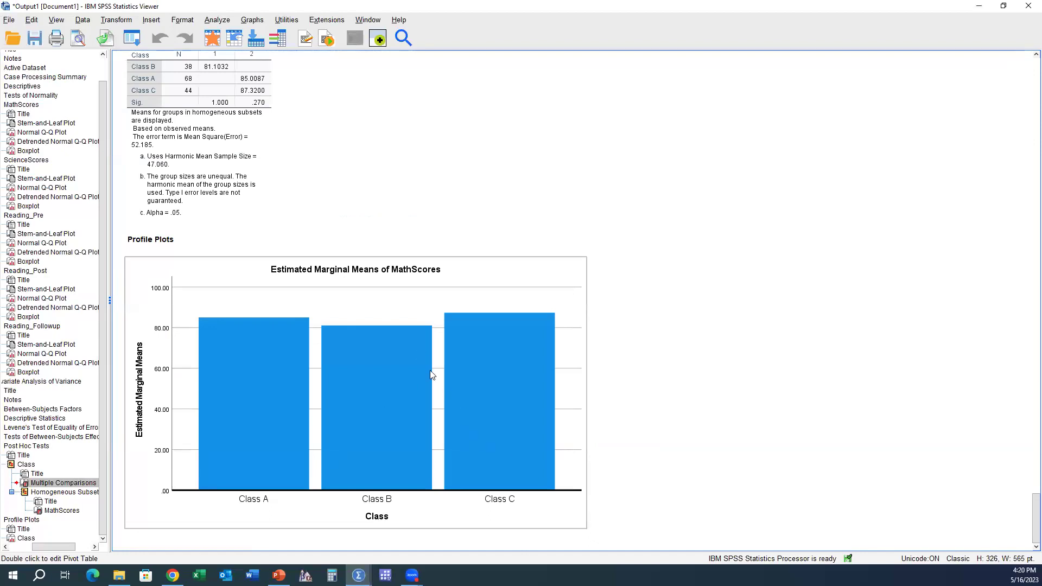
left_click(400, 375)
double_click(399, 369)
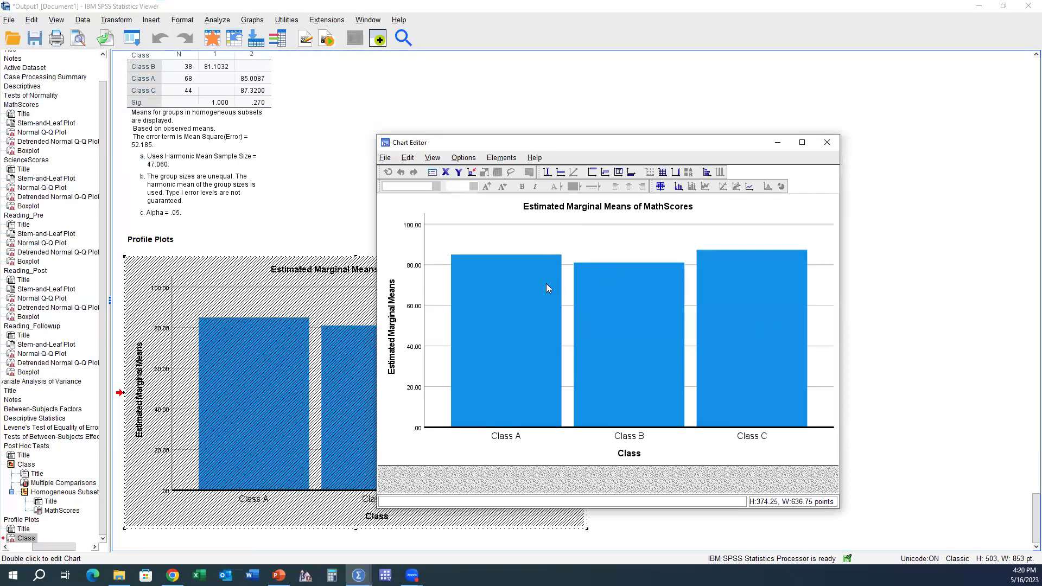
left_click(575, 276)
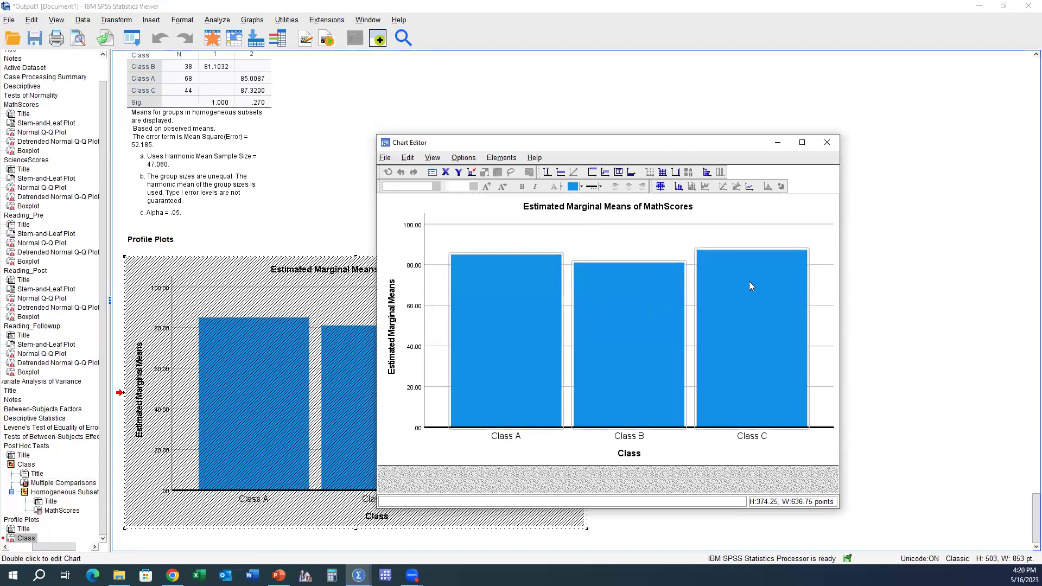
left_click(582, 187)
left_click(607, 219)
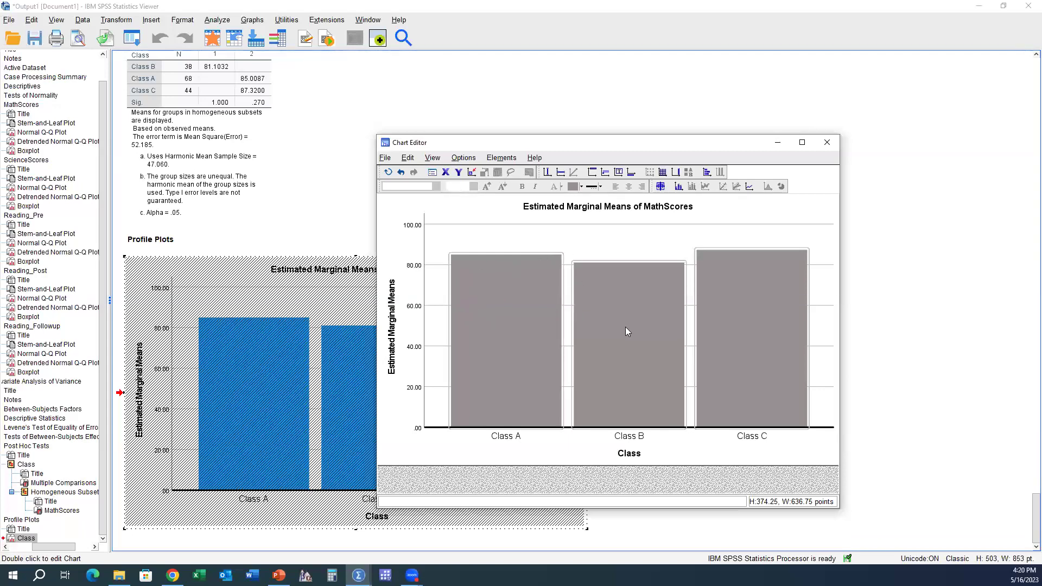
Delete the title above the profile plot's bars and dismiss the chart properties
left_click(641, 206)
key("Delete")
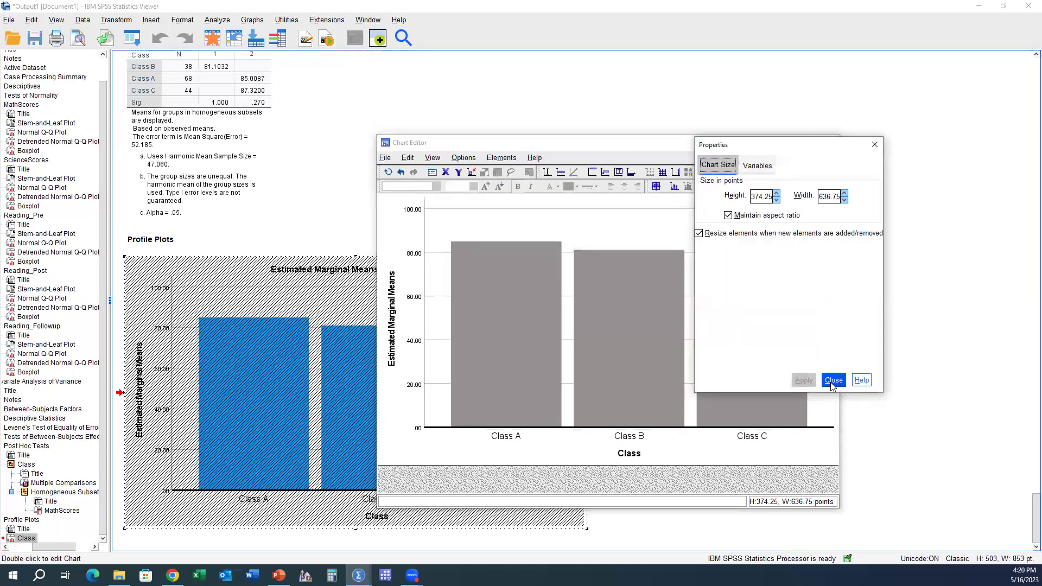
left_click(831, 380)
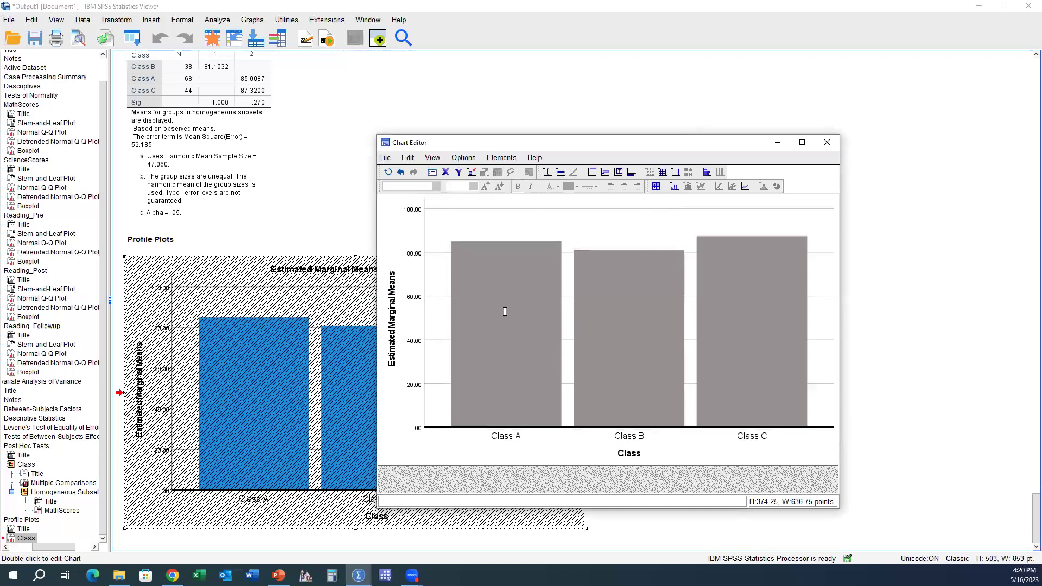
Change the vertical axis title to "Estimated Marginal Means for Math Scores" and close the Chart Editor
left_click(392, 313)
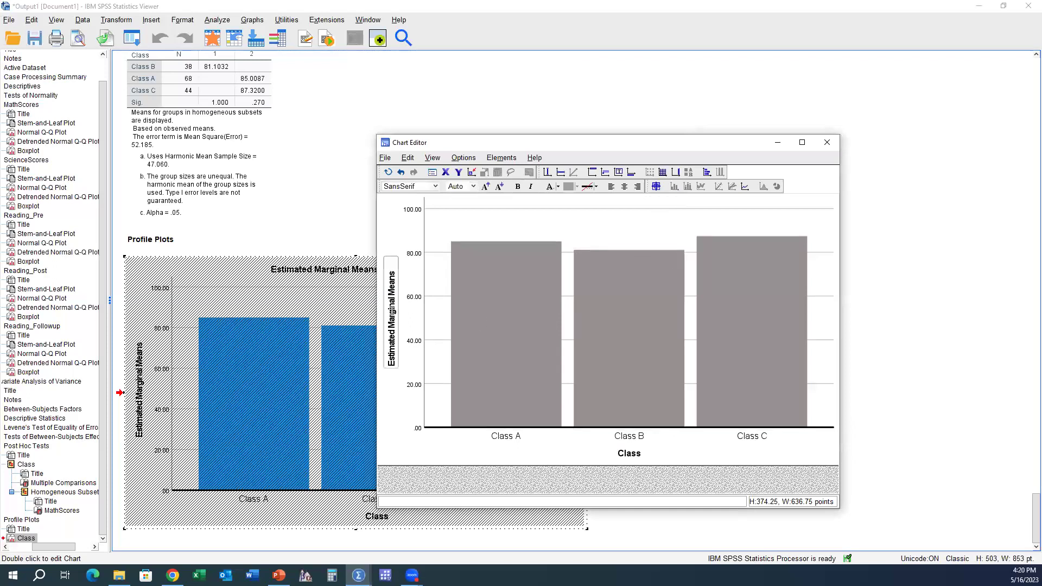
left_click(392, 311)
type("for Math Scores")
left_click(606, 247)
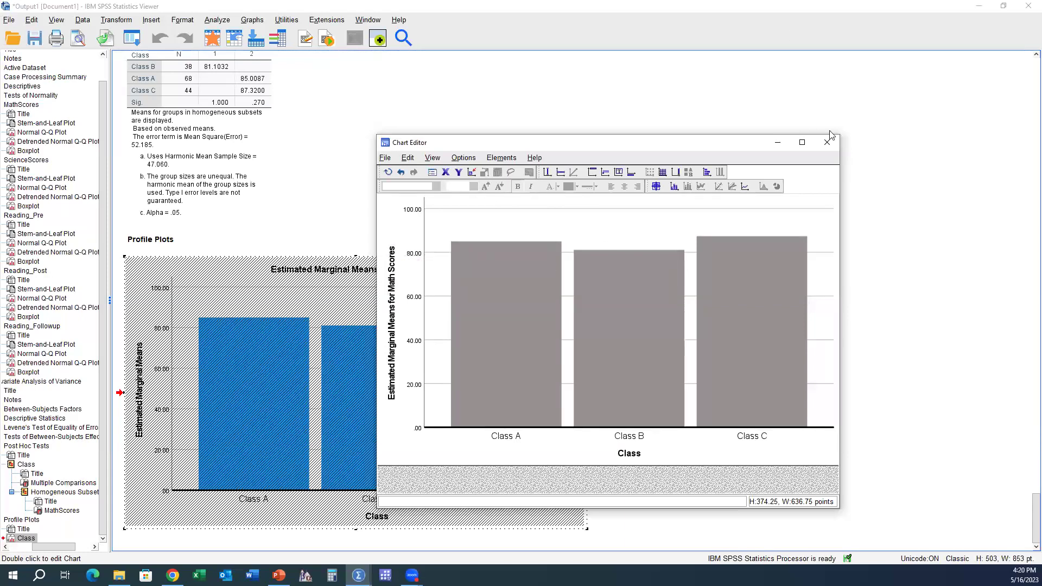
left_click(827, 142)
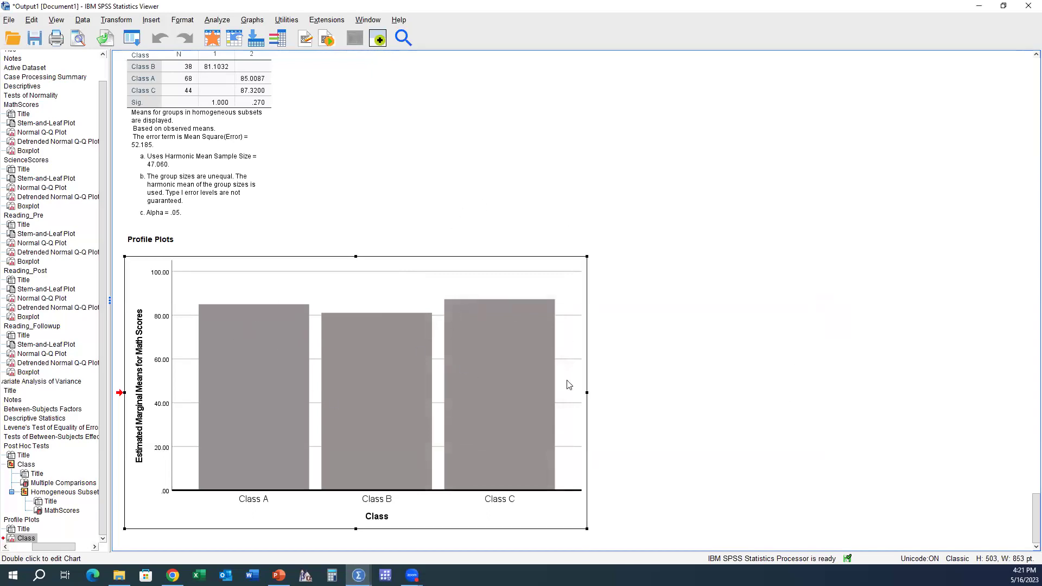
Switch to PowerPoint and go through the slides to review the Setting Up Repeated Measures ANOVA slide
left_click(278, 575)
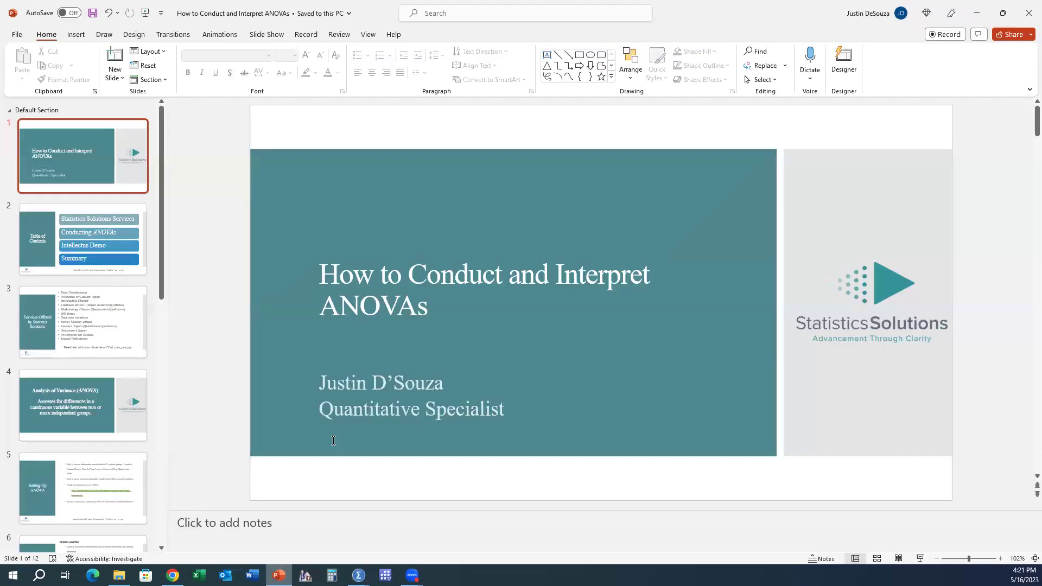
left_click(57, 302)
scroll(65, 325, "down", 3)
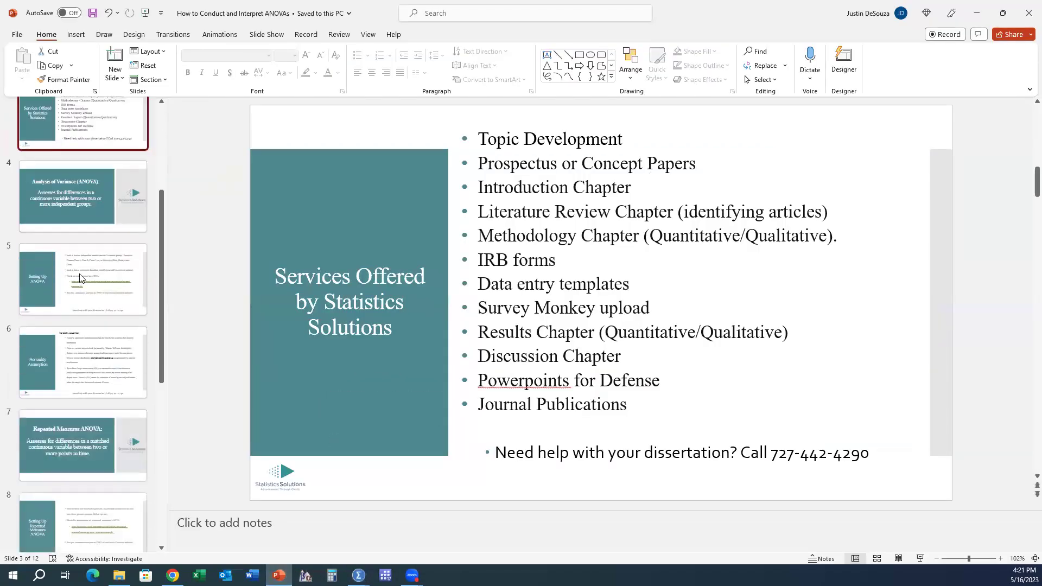
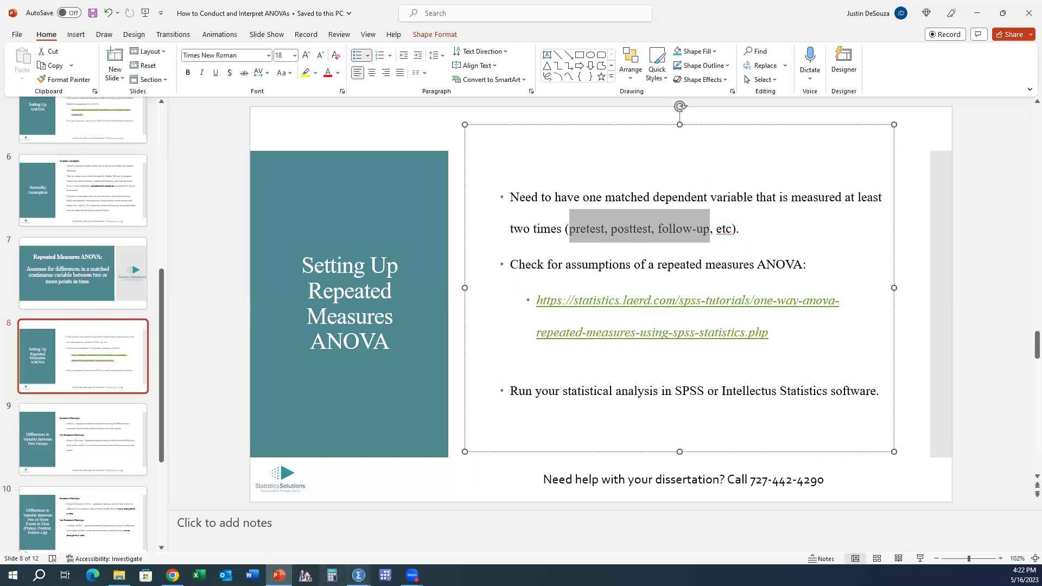
Switch to the SPSS Data Editor and examine the Reading_Pre, Reading_Post and Reading_Followup columns and the first case's row
left_click(356, 567)
left_click(336, 536)
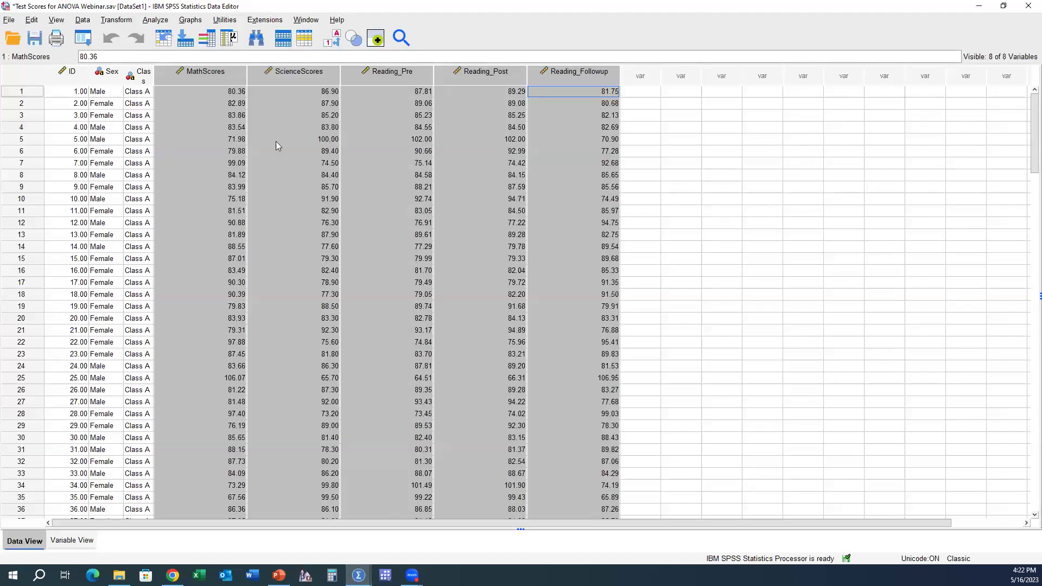
left_click(423, 128)
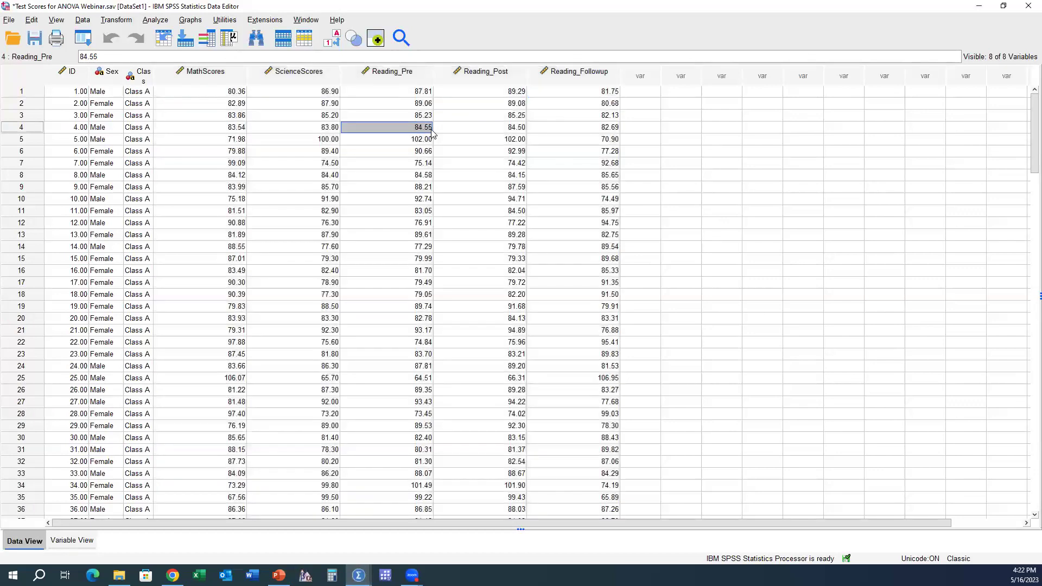
left_click(385, 81)
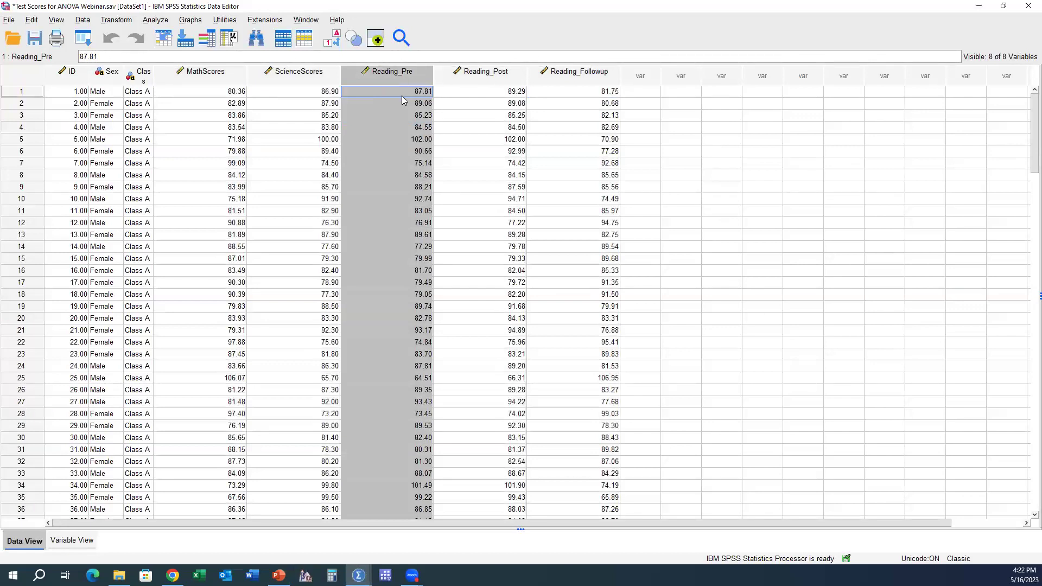
left_click(494, 80, "shift")
left_click(595, 76, "shift")
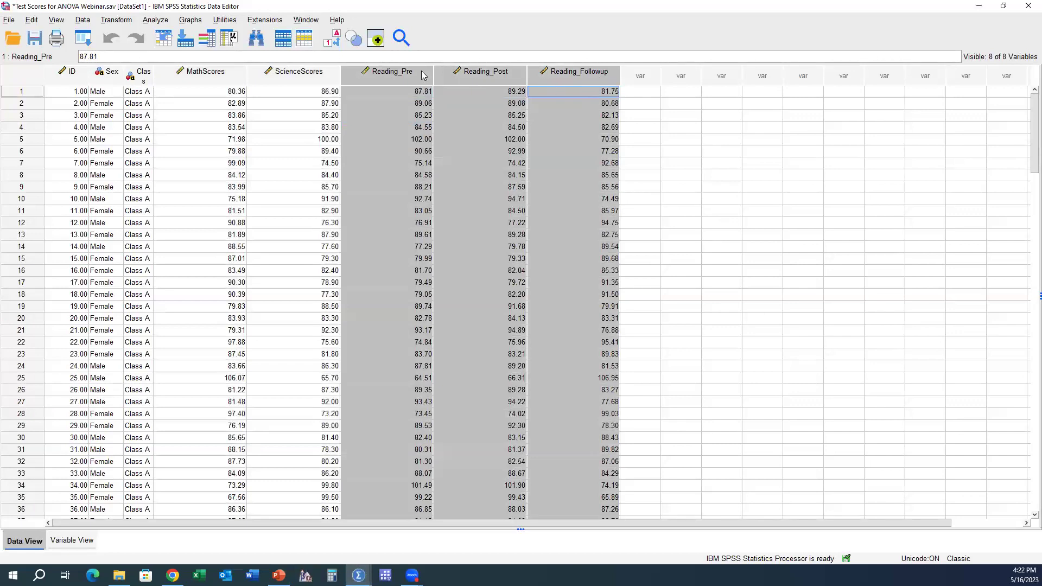
left_click_drag(406, 96, 565, 90)
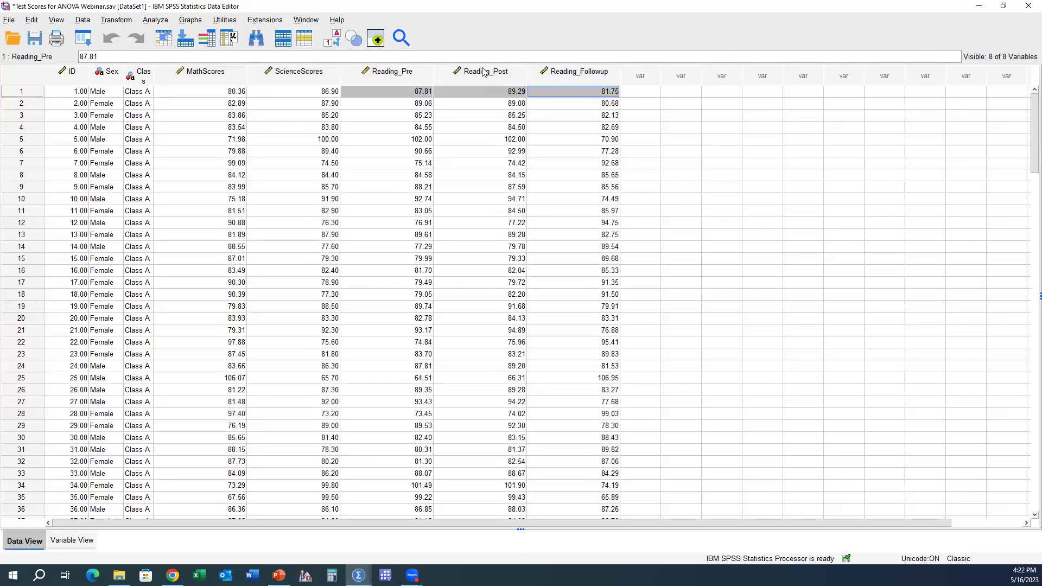
left_click(35, 91)
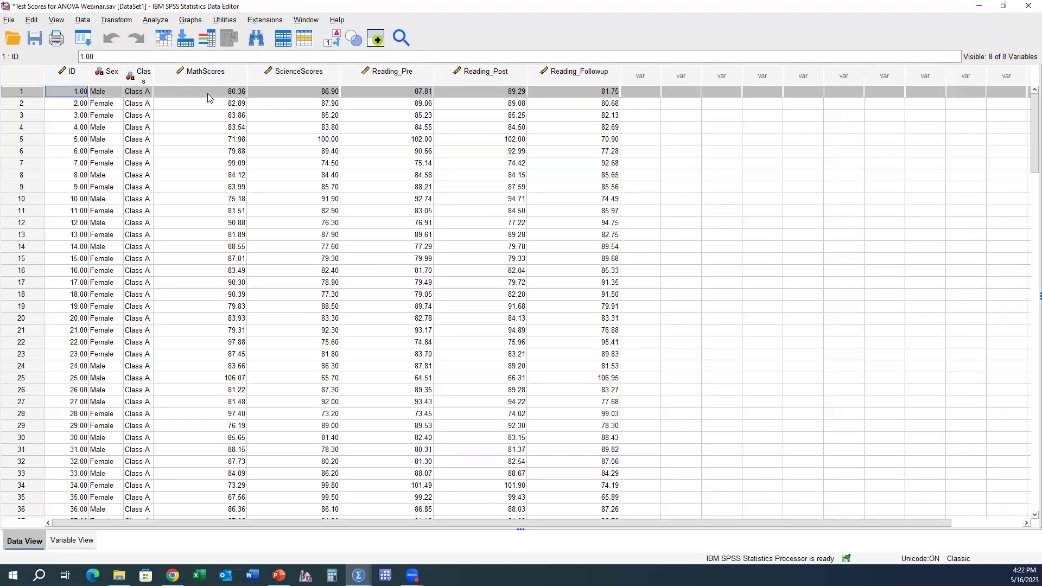
Examine the first case's Class value and its Reading_Pre, Reading_Post and Reading_Followup scores
left_click(143, 93)
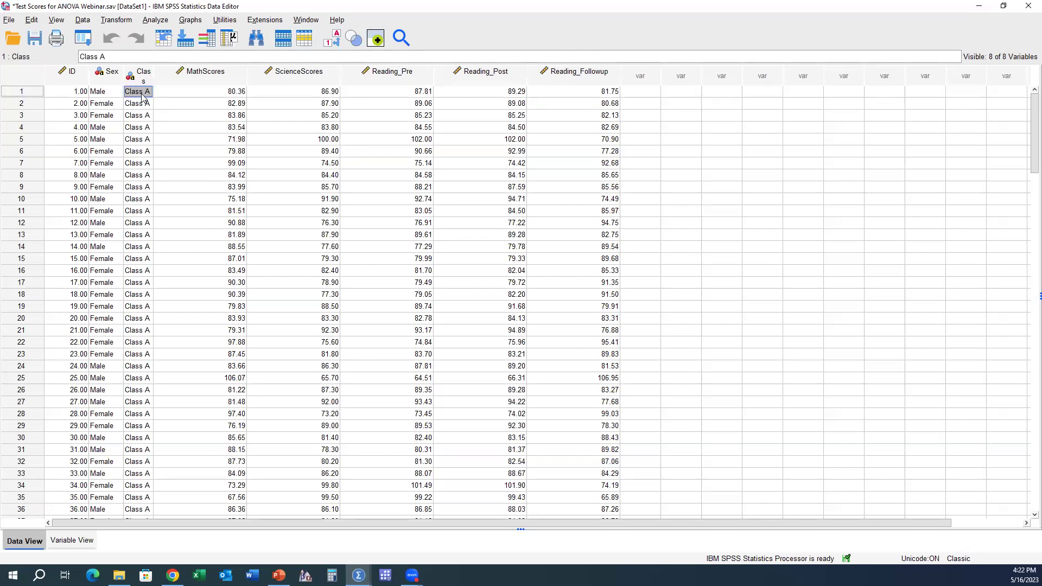
left_click(405, 96)
key("shift+Right")
key("shift+Right")
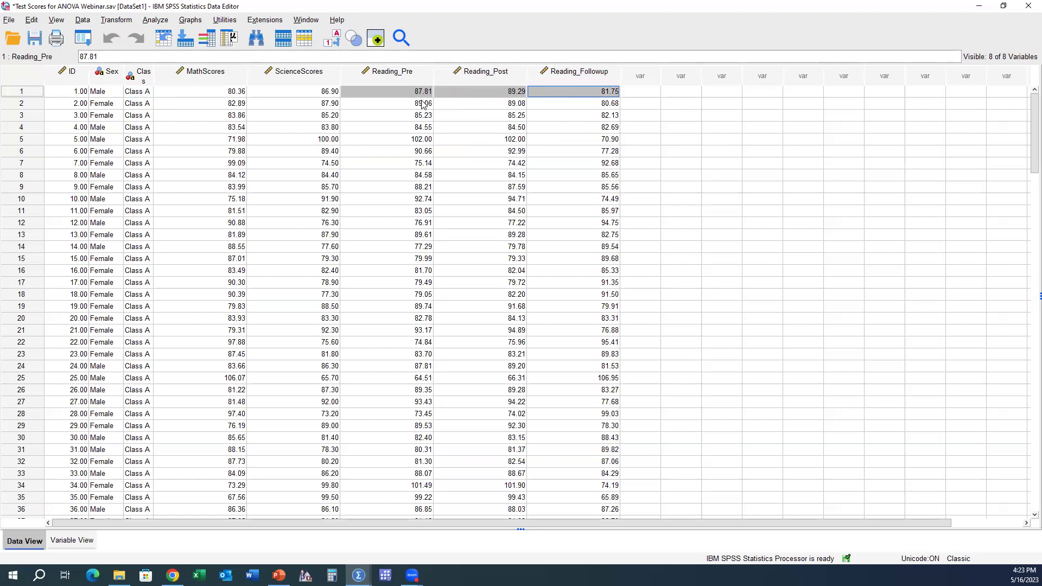
left_click_drag(418, 96, 562, 97)
left_click(420, 97)
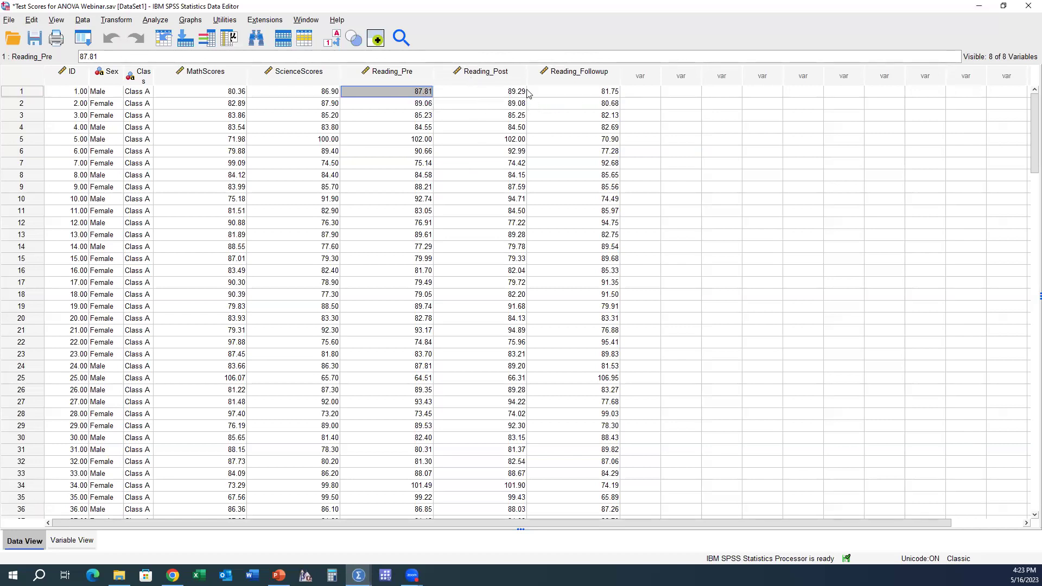
left_click(157, 21)
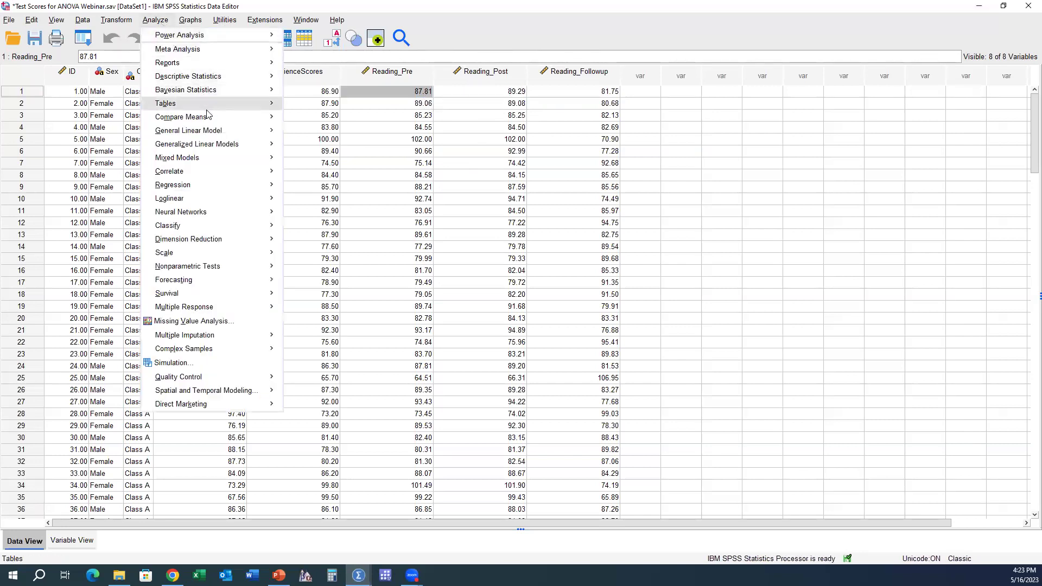
mouse_move(209, 133)
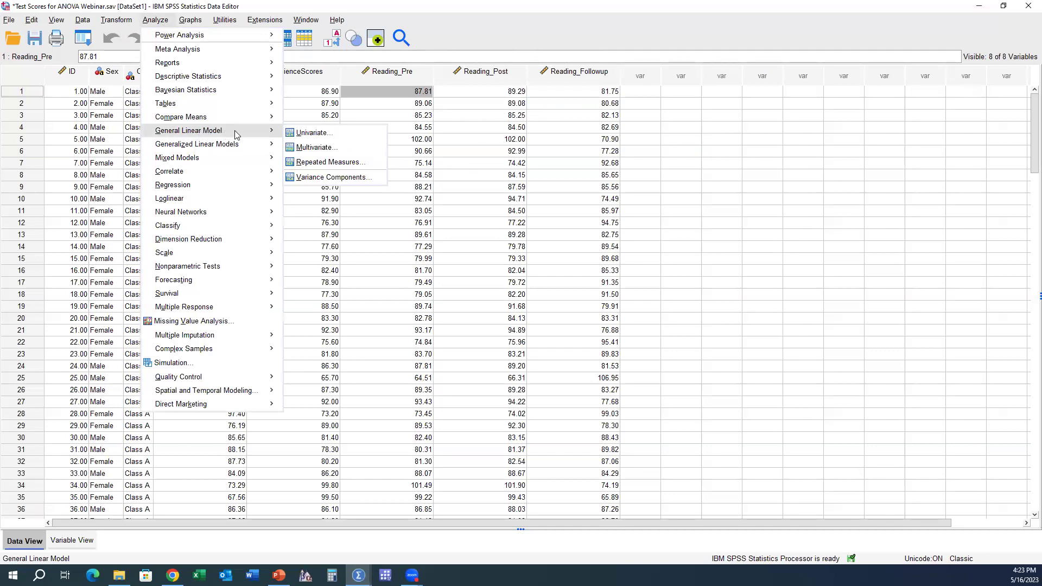
left_click(350, 165)
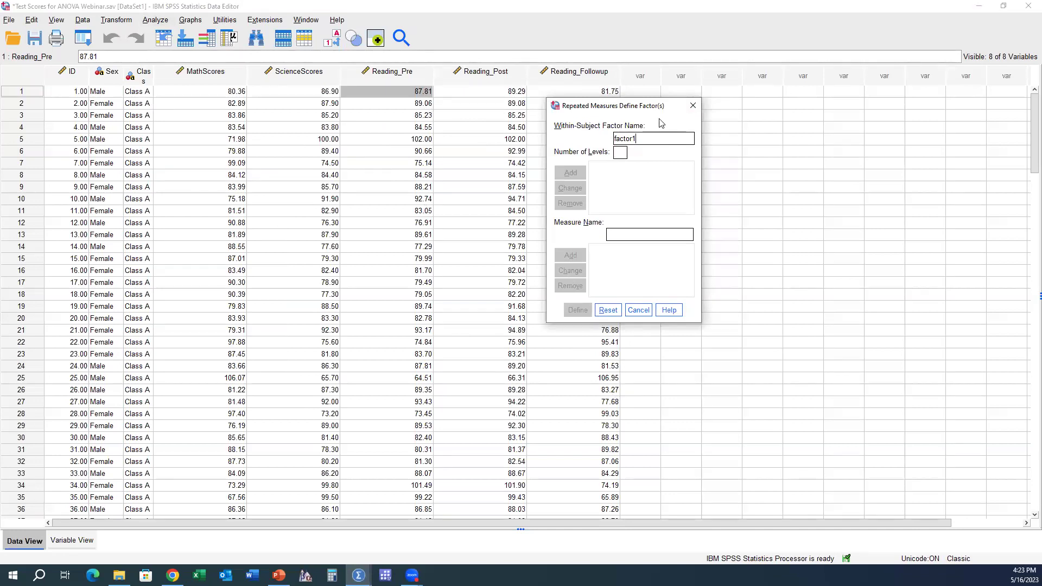
left_click(639, 310)
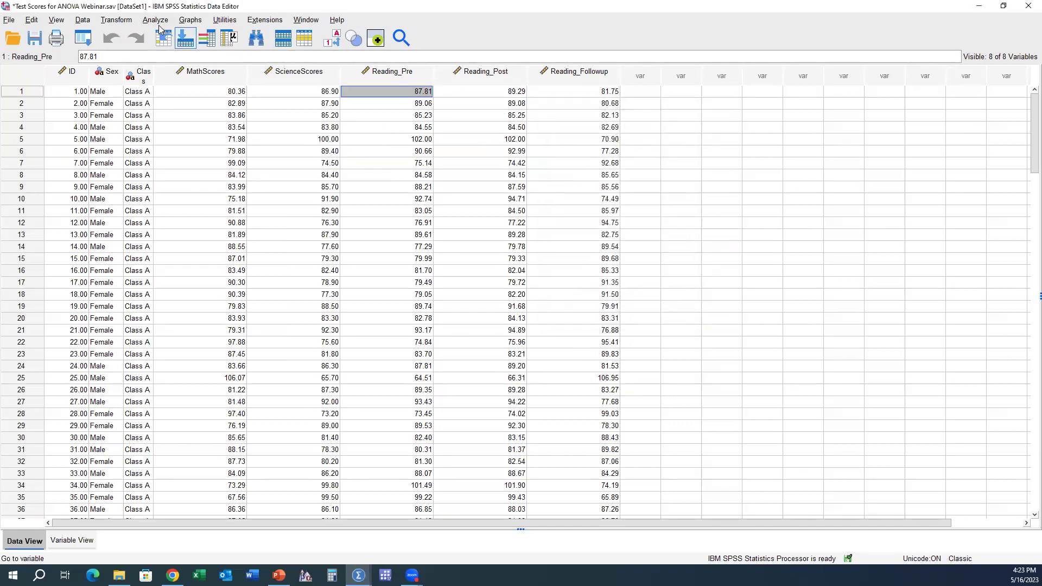
Start a General Linear Model repeated measures analysis and define a within-subject factor named Time with 3 levels
left_click(157, 21)
mouse_move(213, 130)
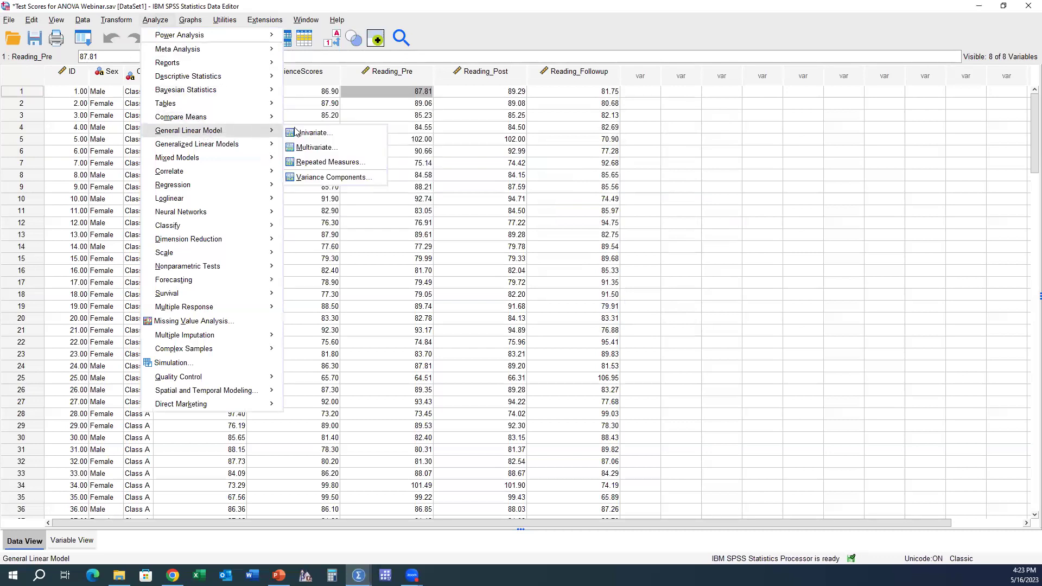
left_click(328, 161)
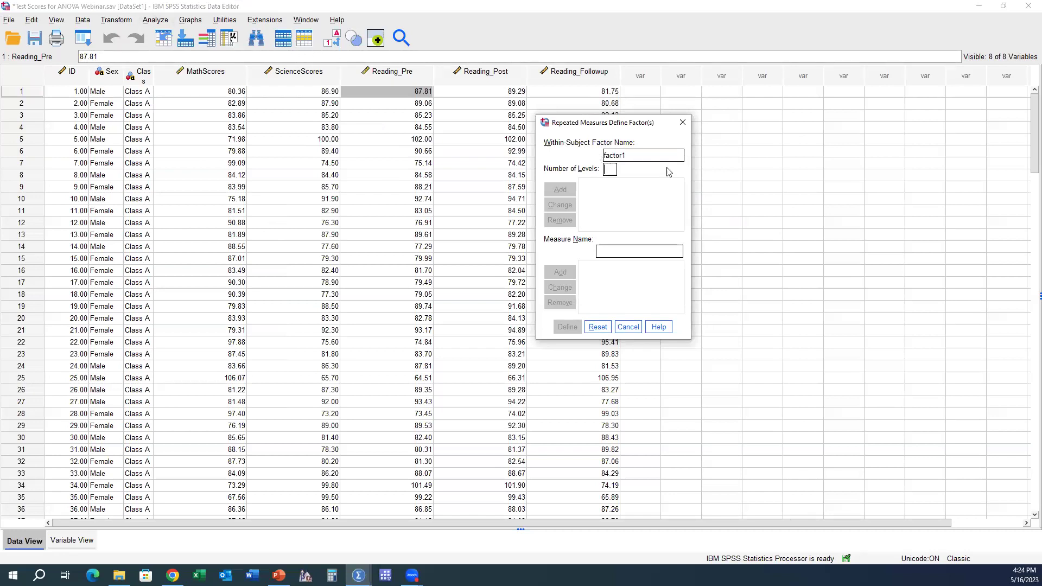
left_click_drag(674, 156, 428, 151)
type("T")
type("3")
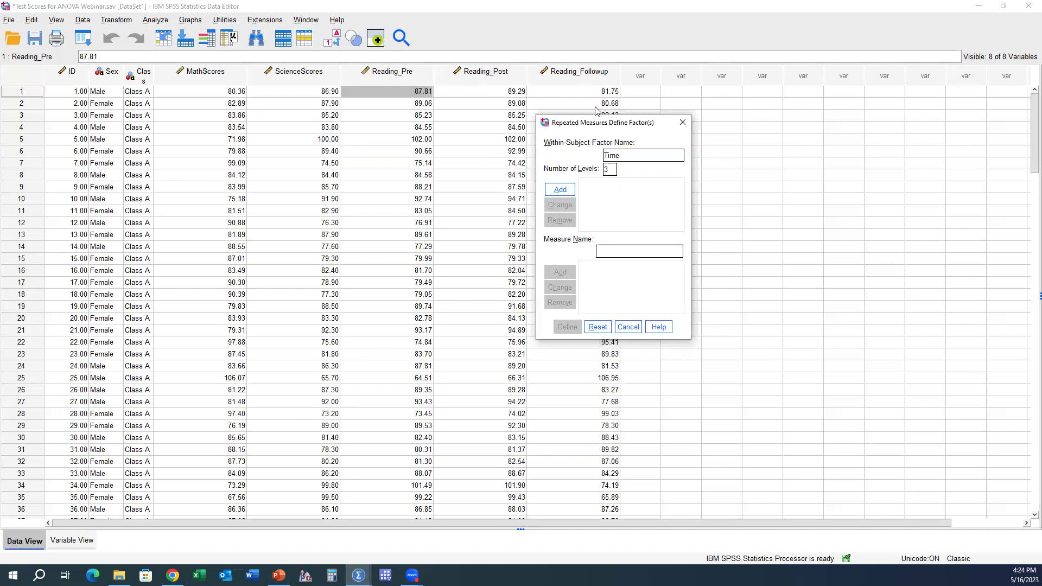
left_click(563, 194)
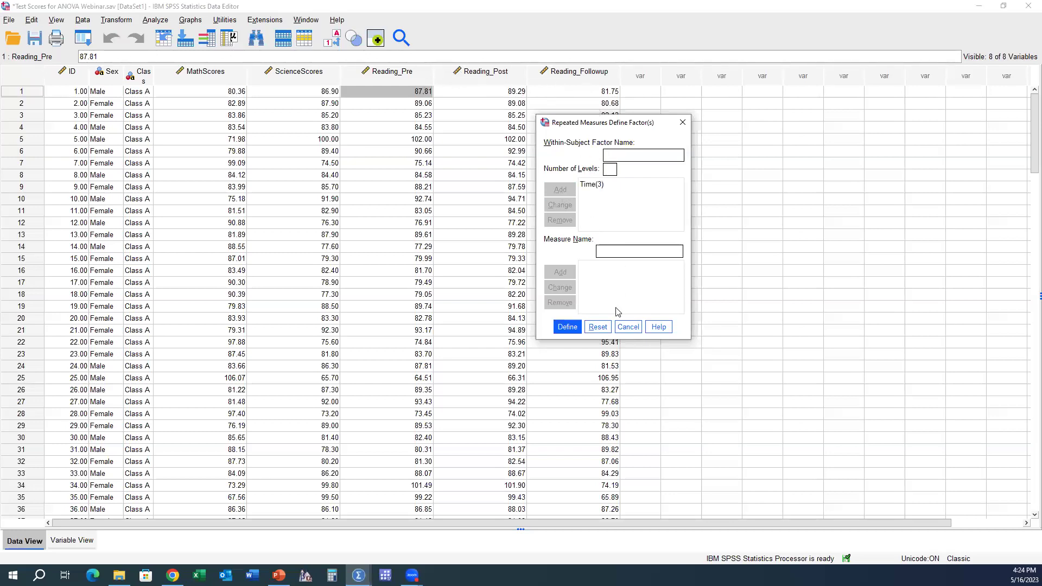
left_click(565, 325)
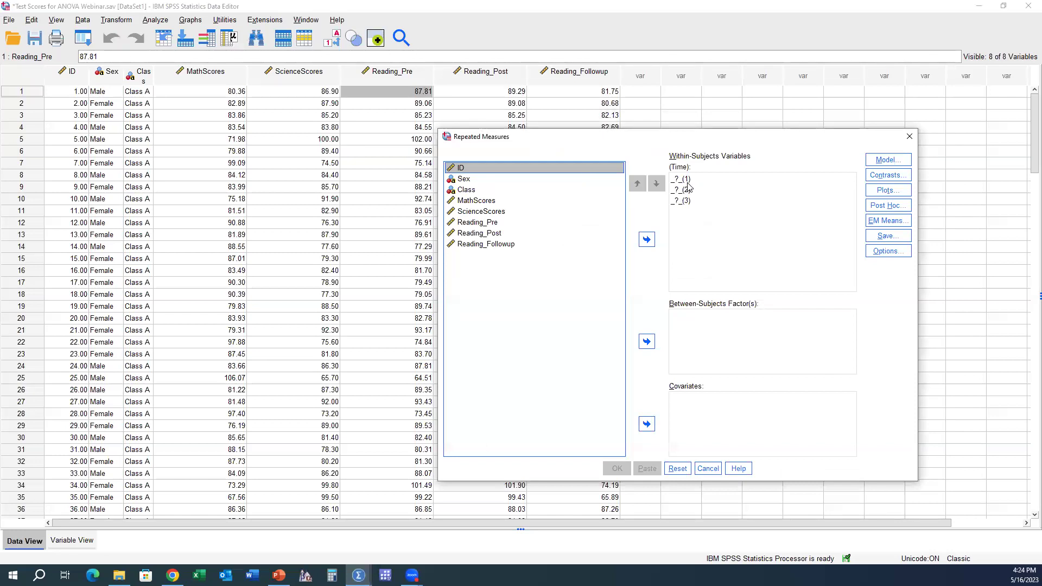
Assign Reading_Pre, Reading_Post and Reading_Followup, in that order, as the within-subjects variables for Time
left_click(496, 227)
left_click(493, 237, "shift")
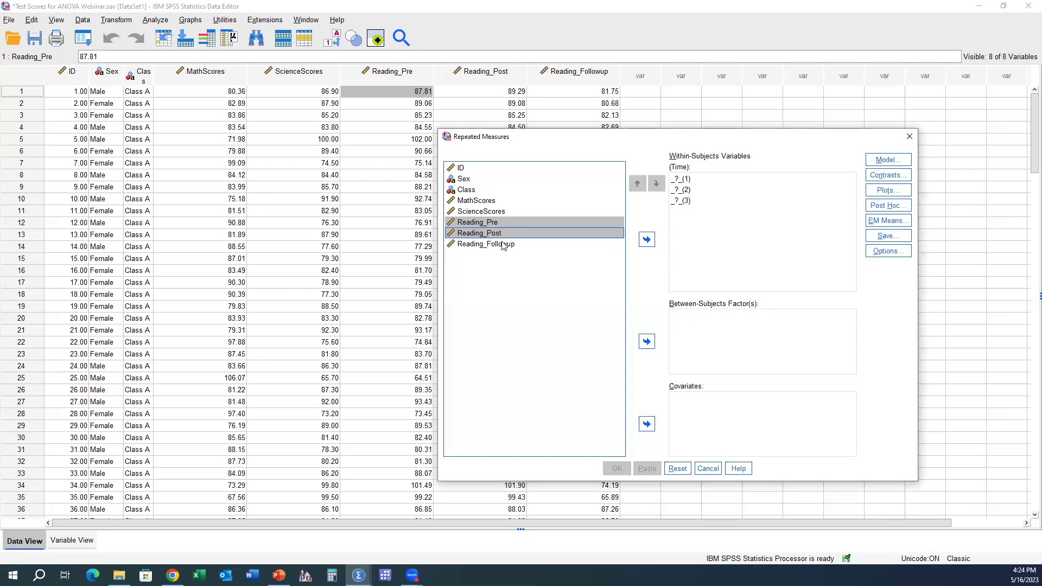
left_click(502, 246, "shift")
left_click_drag(540, 234, 683, 188)
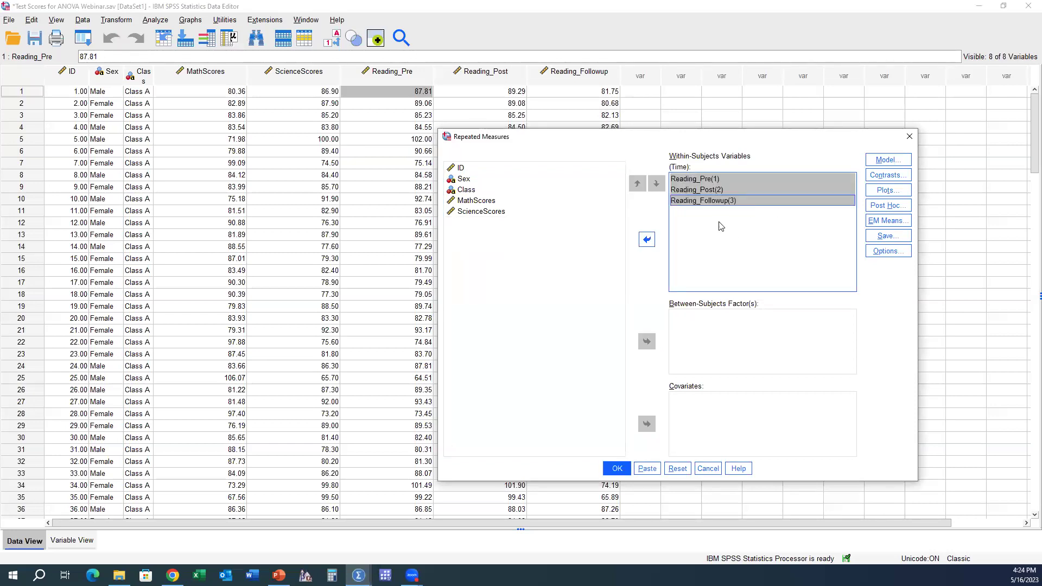
Include descriptive statistics, estimates of effect size and homogeneity tests in the analysis output
left_click(888, 252)
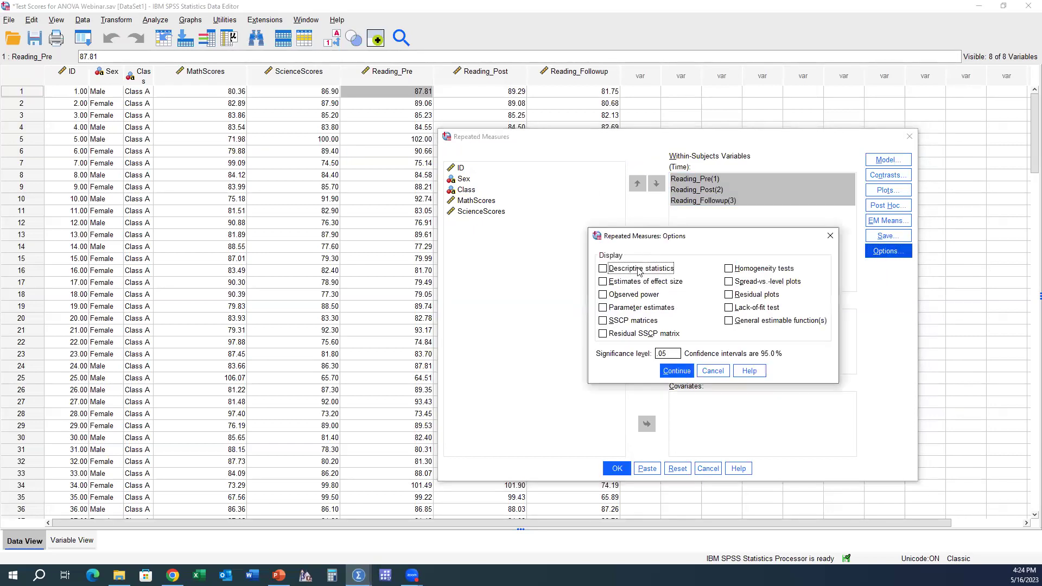
left_click(655, 270)
left_click(649, 283)
left_click(761, 268)
left_click(677, 371)
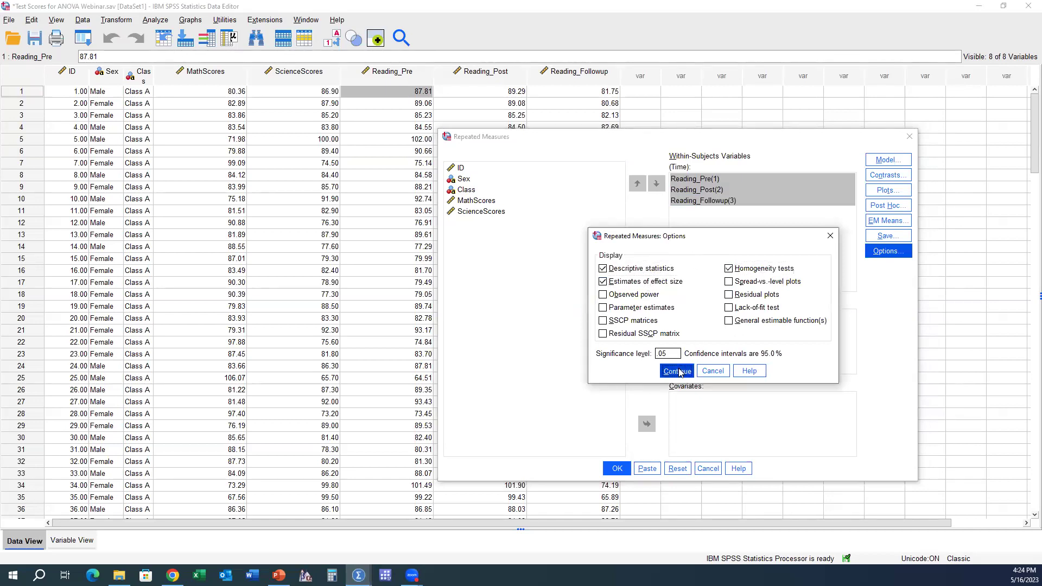
Request estimated marginal means for (OVERALL) and Time, with main effects compared
left_click(884, 221)
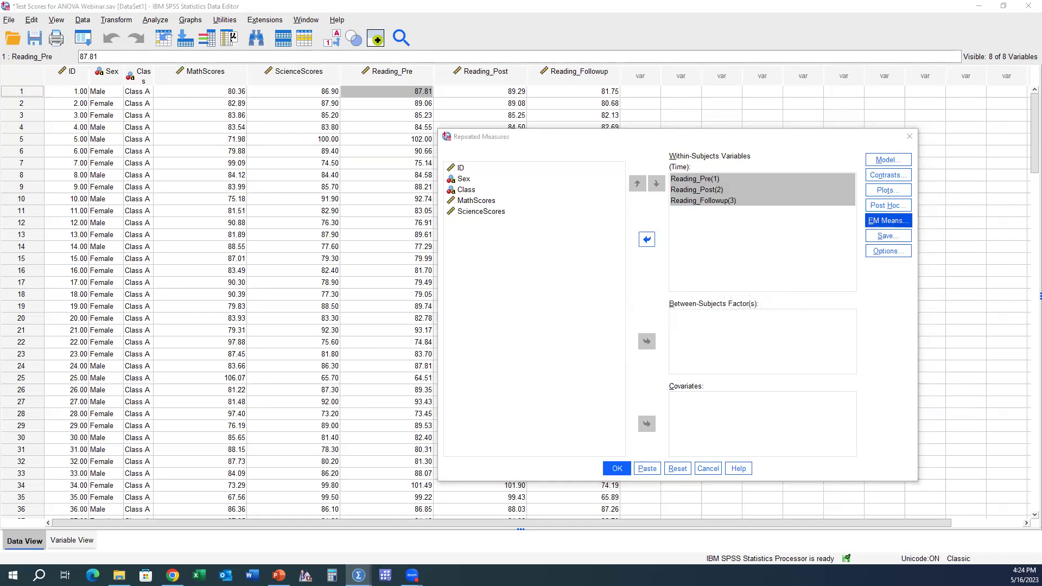
left_click(708, 297, "shift")
left_click(796, 296)
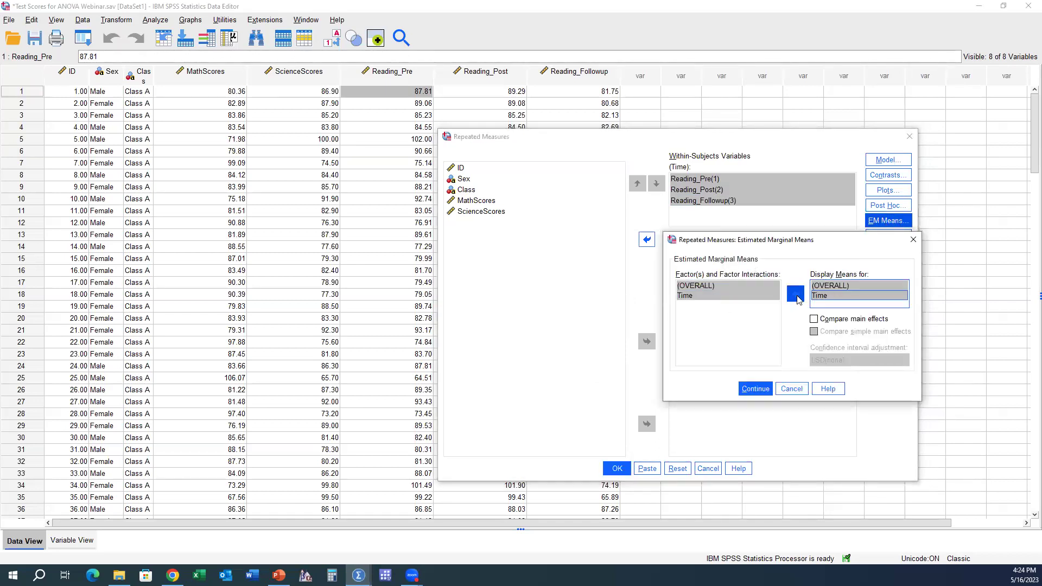
left_click(814, 319)
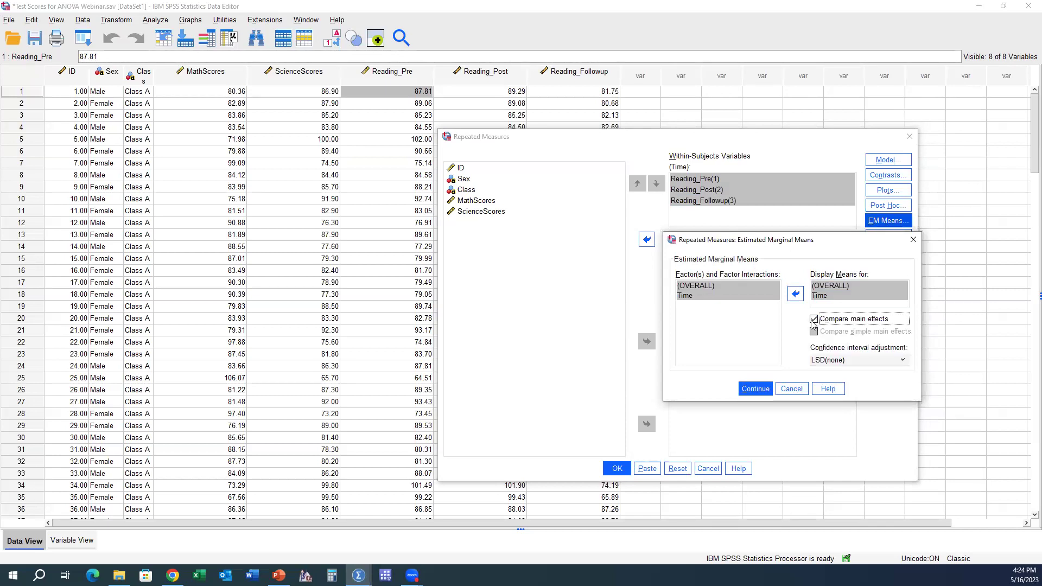
left_click(755, 389)
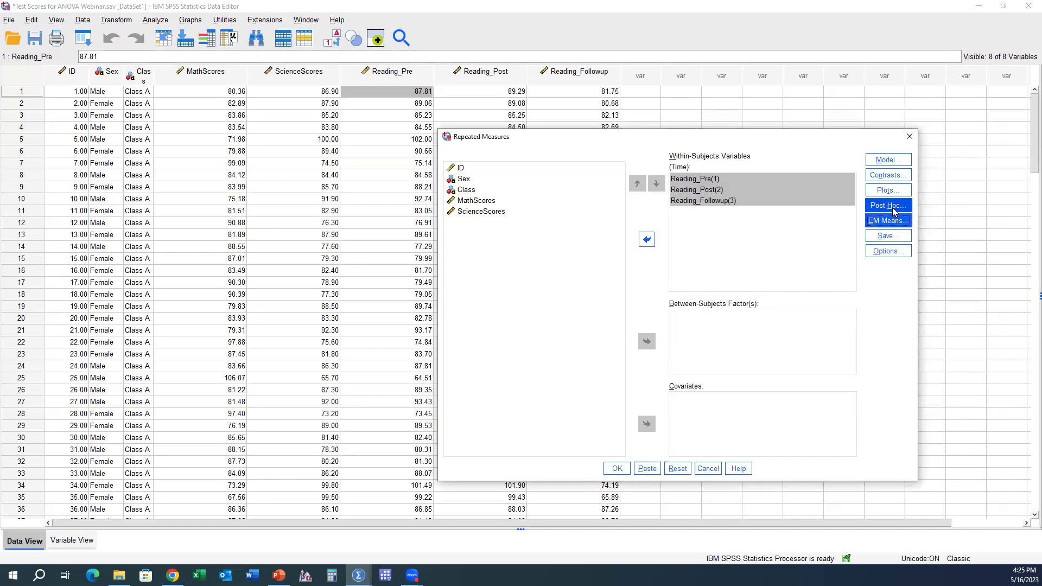
Check the post hoc multiple comparison settings for available factors and close them without changes
left_click(894, 211)
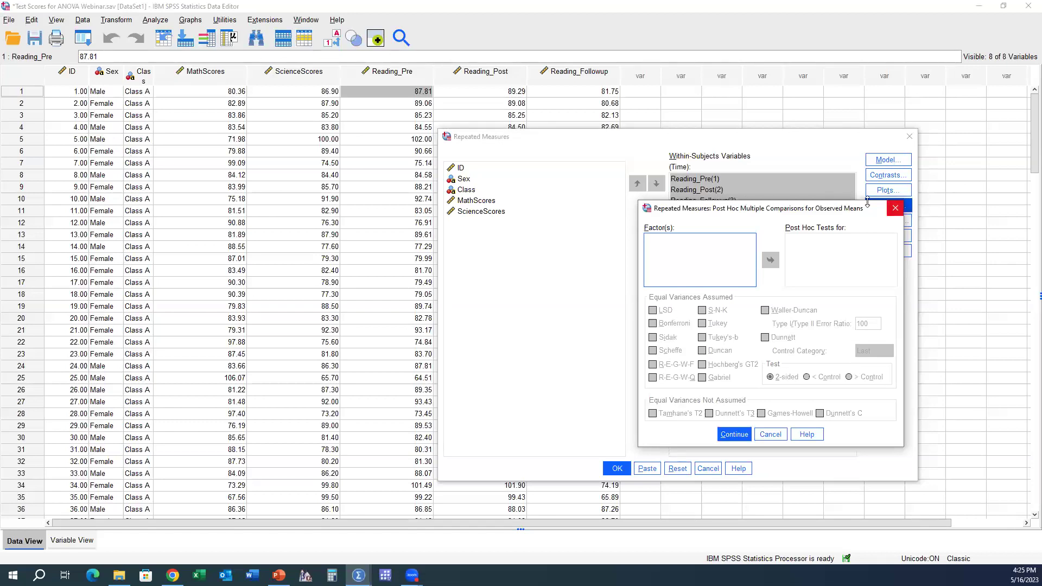
left_click(890, 208)
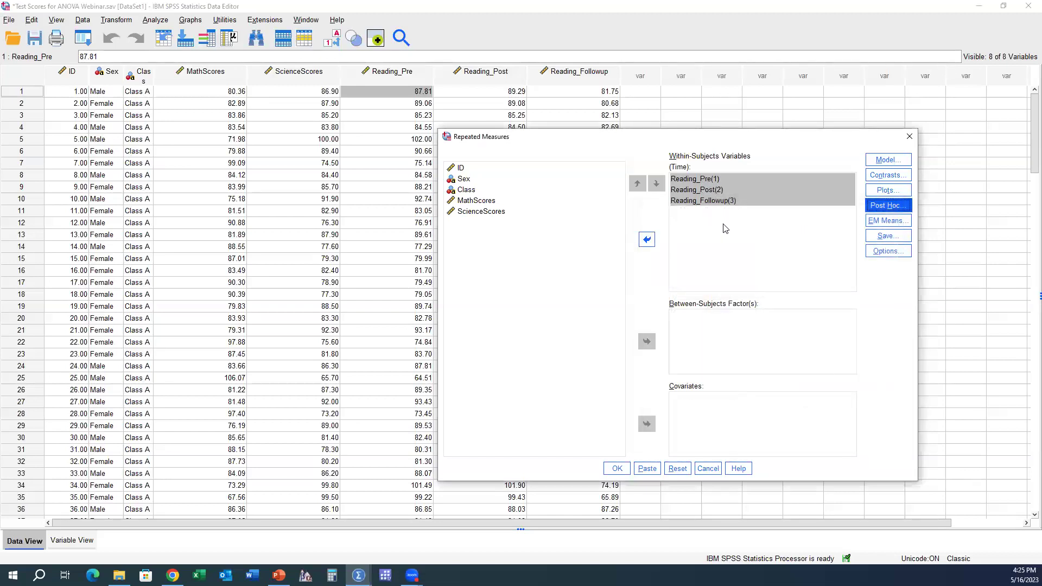
left_click(886, 206)
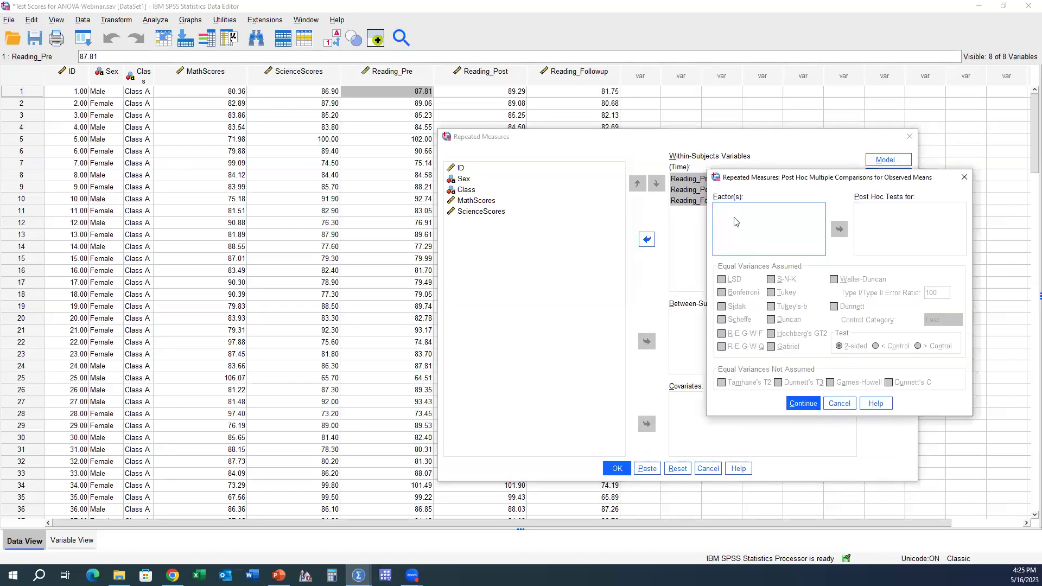
left_click(840, 403)
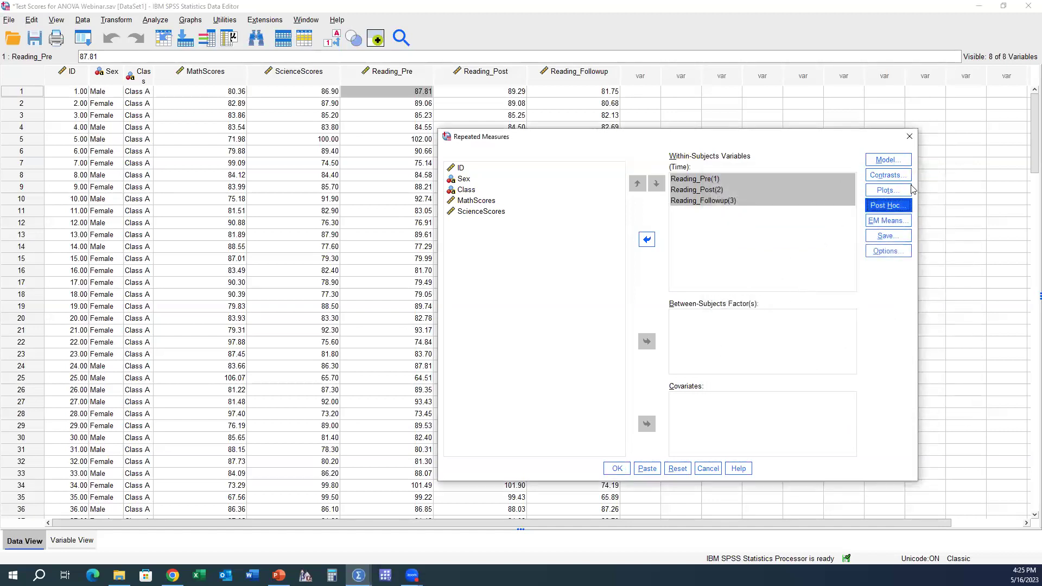
Add a profile plot with Time on the horizontal axis as a bar chart and run the repeated measures analysis
left_click(887, 190)
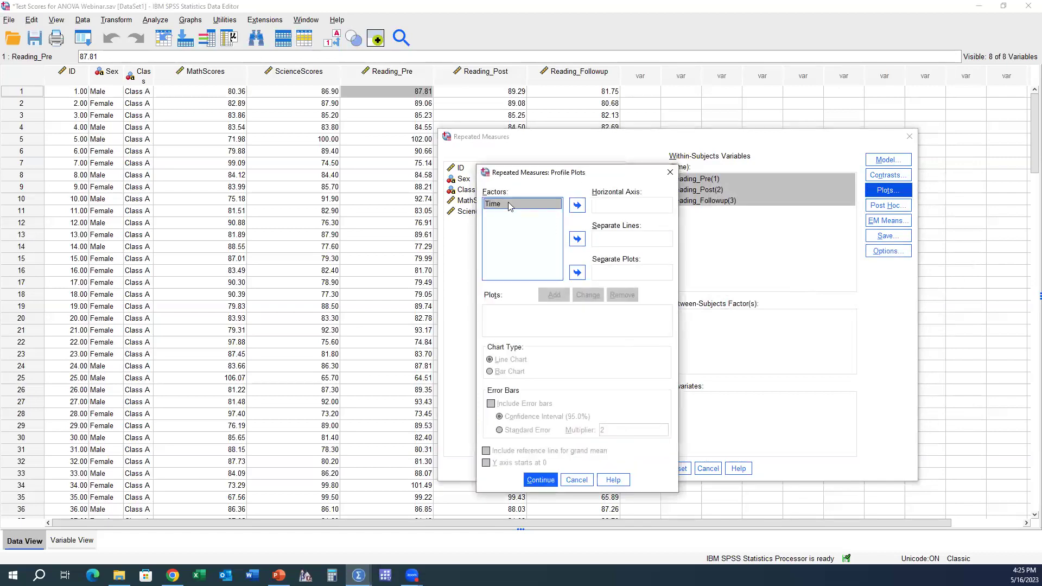
left_click(577, 205)
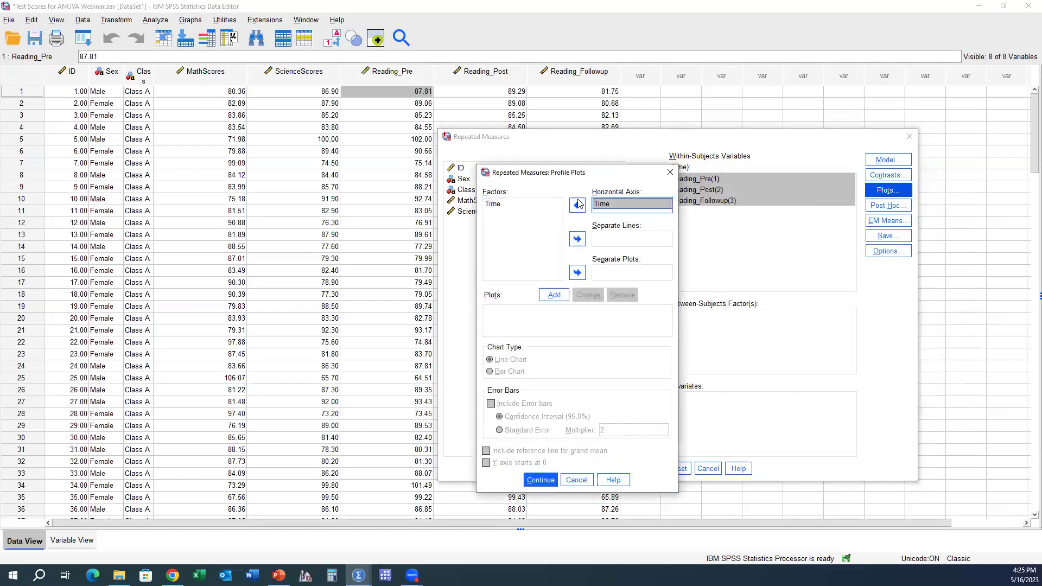
left_click(558, 299)
left_click(521, 372)
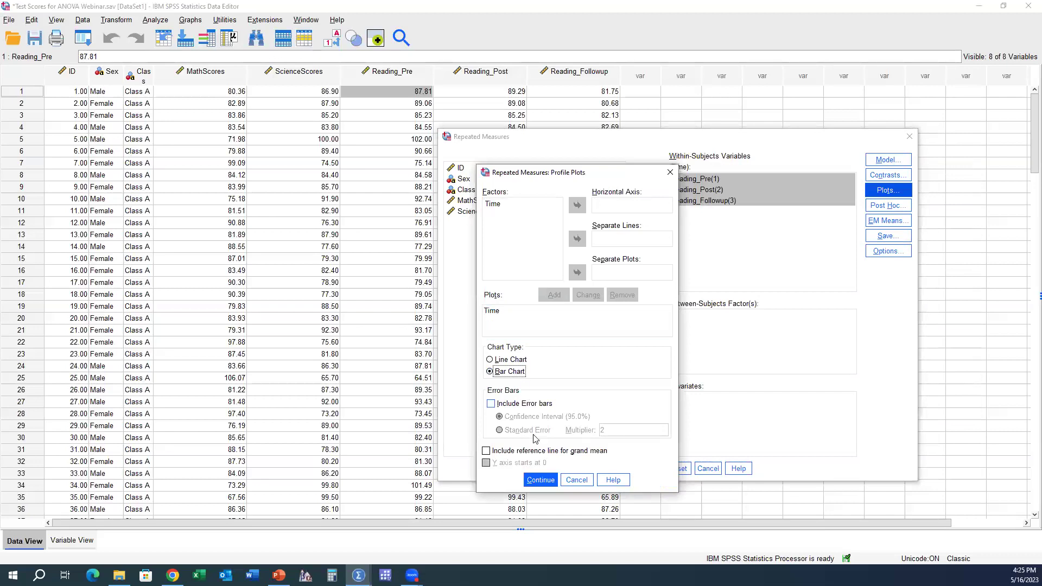
left_click(543, 480)
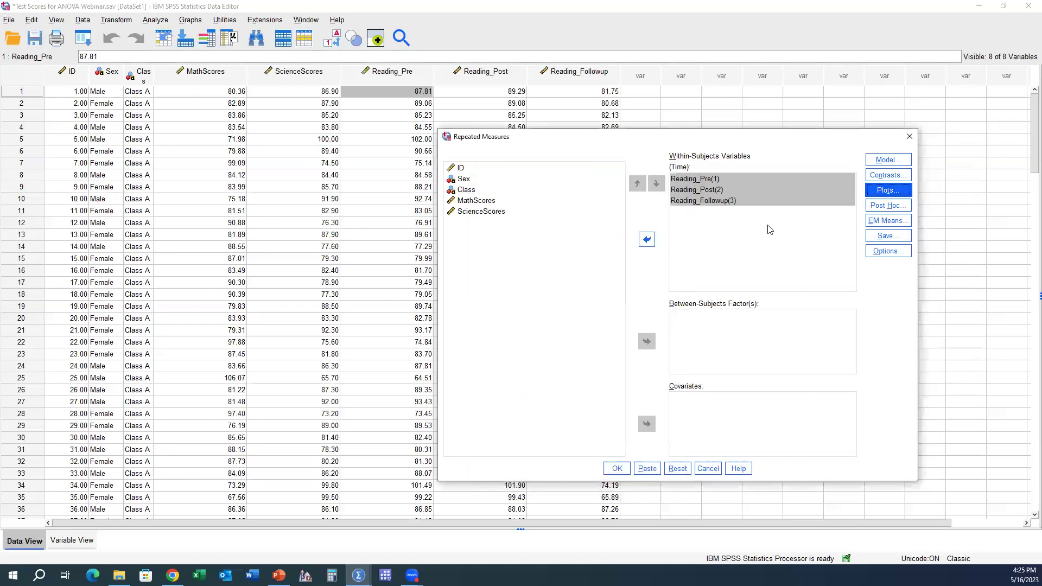
left_click(611, 471)
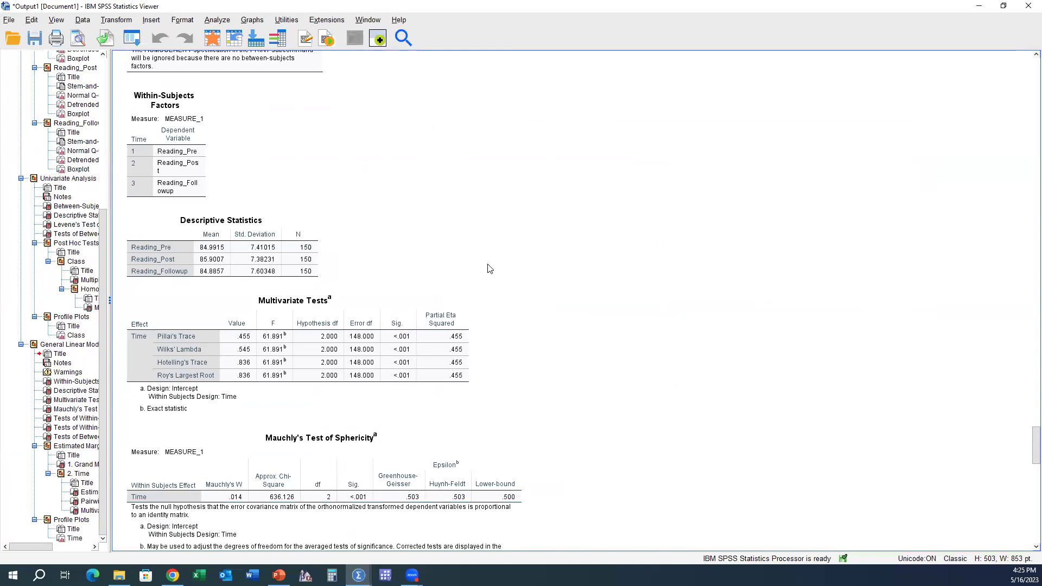
Examine the Descriptive Statistics, Mauchly's Test of Sphericity and Tests of Within-Subjects Effects tables in the repeated measures output
scroll(415, 223, "down", 2)
scroll(402, 224, "up", 2)
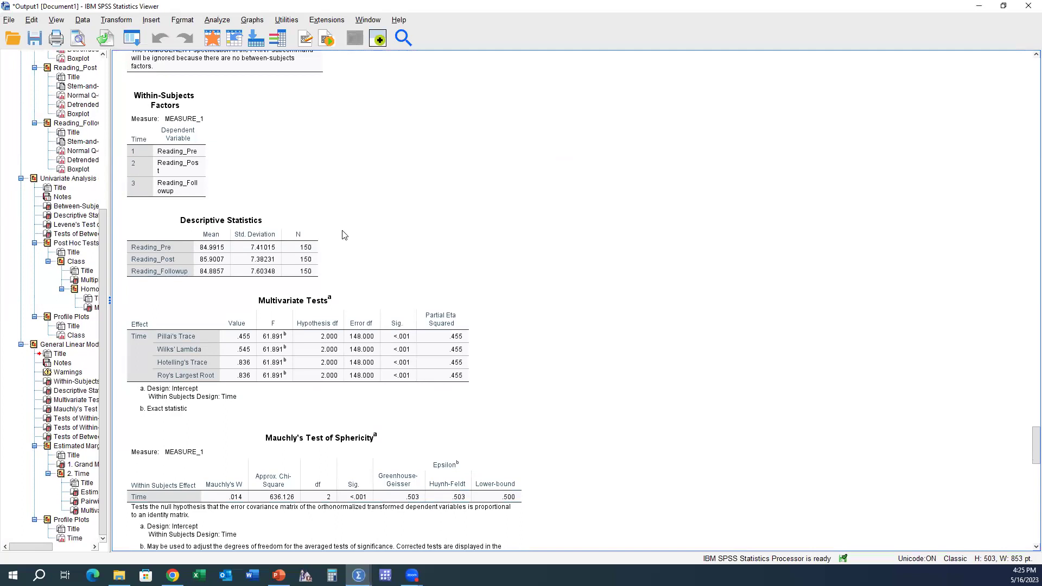
left_click(315, 234)
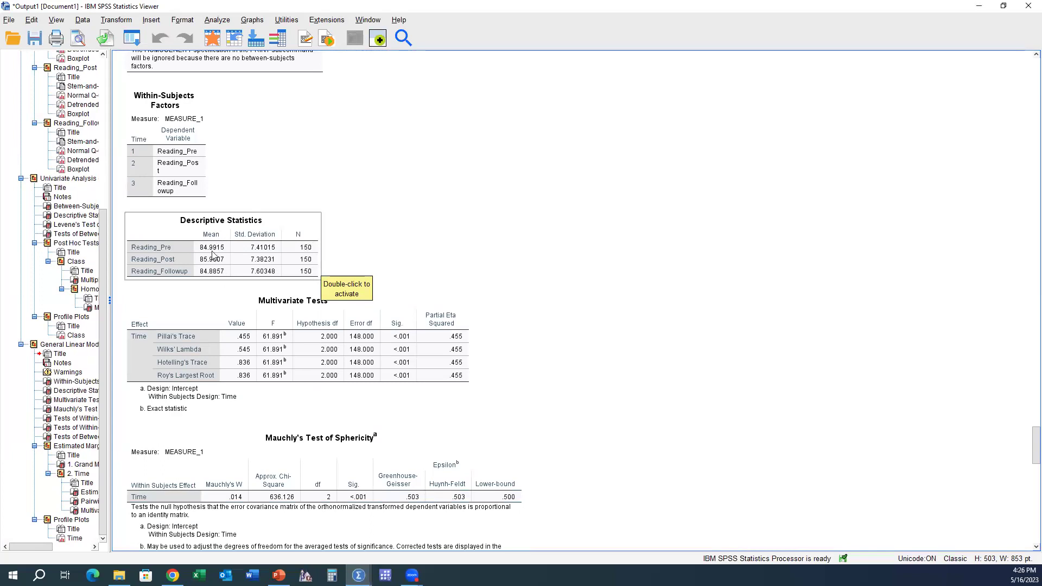
scroll(635, 255, "down", 5)
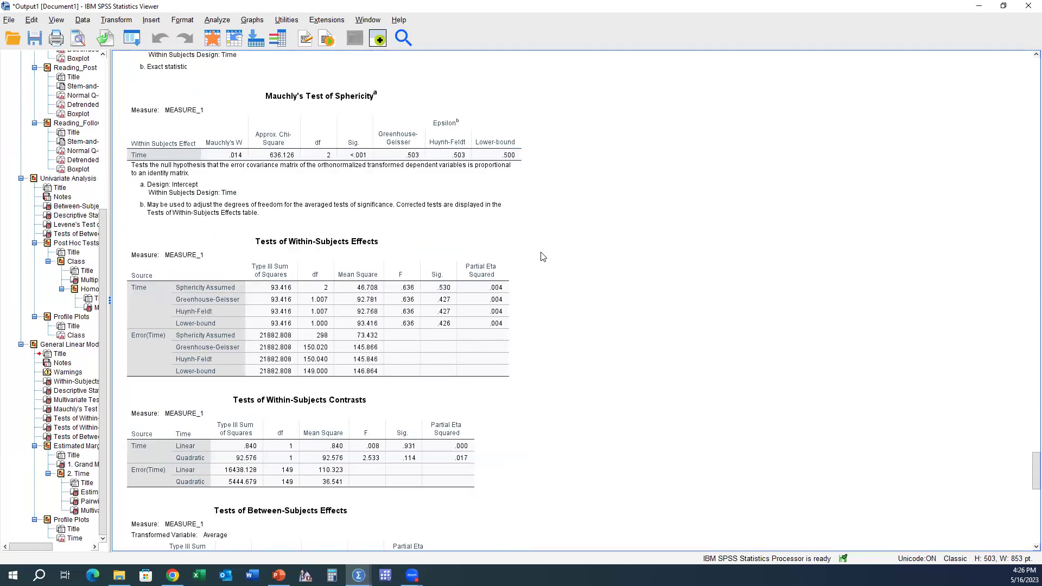
scroll(483, 258, "down", 2)
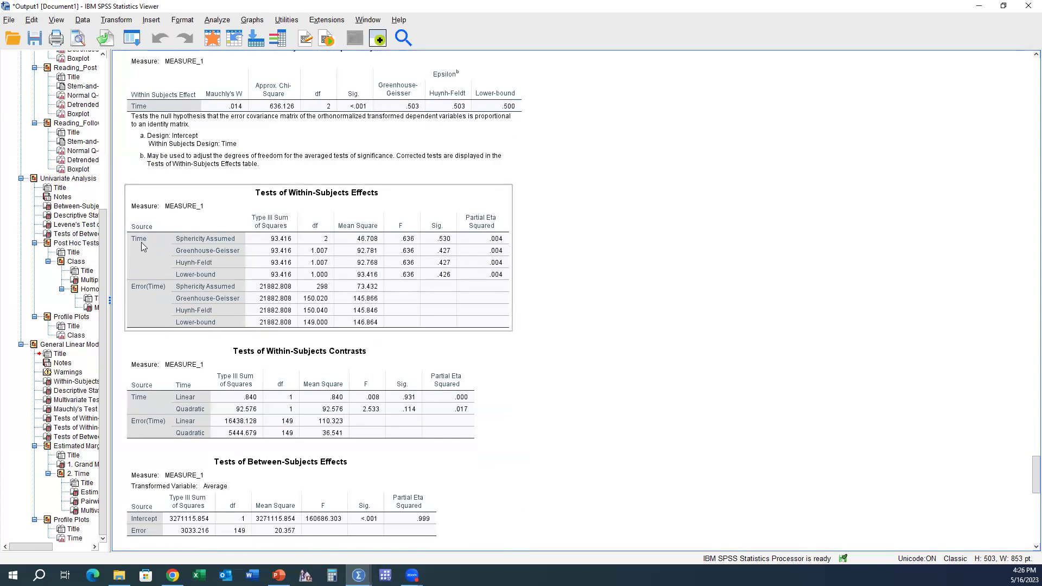
scroll(143, 235, "down", 3)
scroll(148, 229, "up", 3)
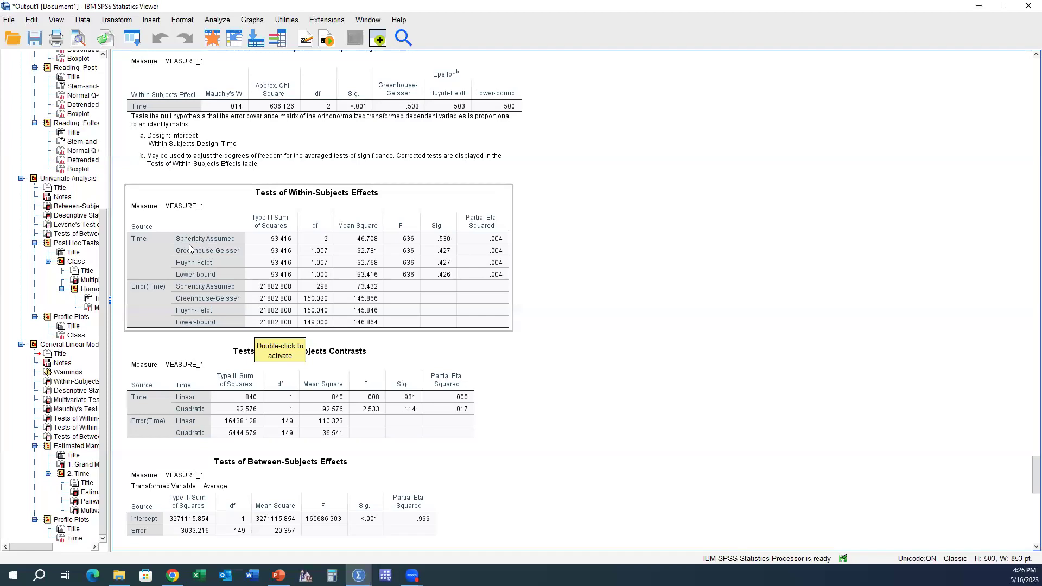
scroll(190, 243, "down", 2)
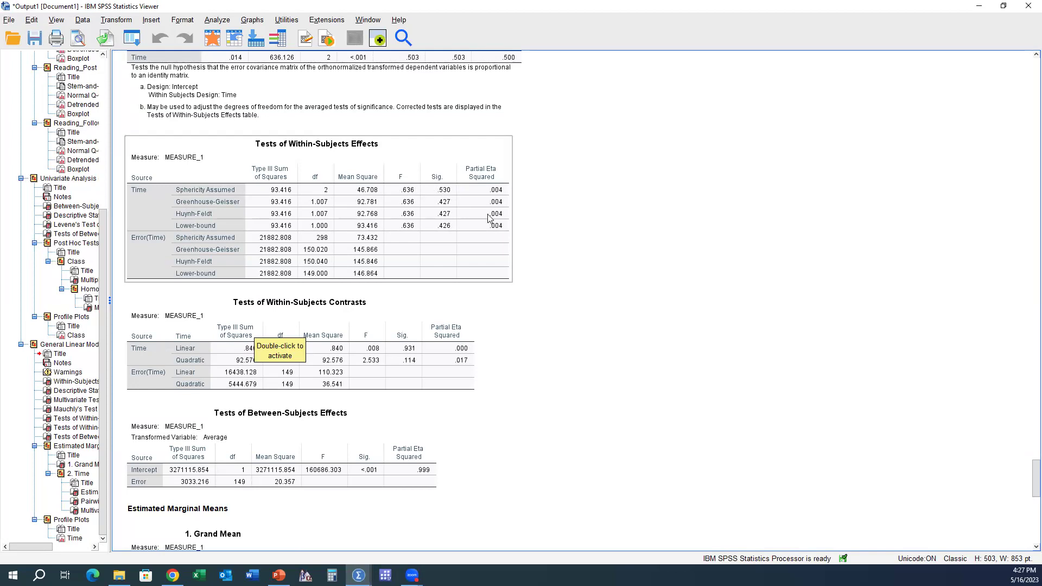
Examine the repeated measures output from the within-subjects tests and descriptive statistics through the pairwise comparisons to the Time profile plot
scroll(522, 208, "down", 10)
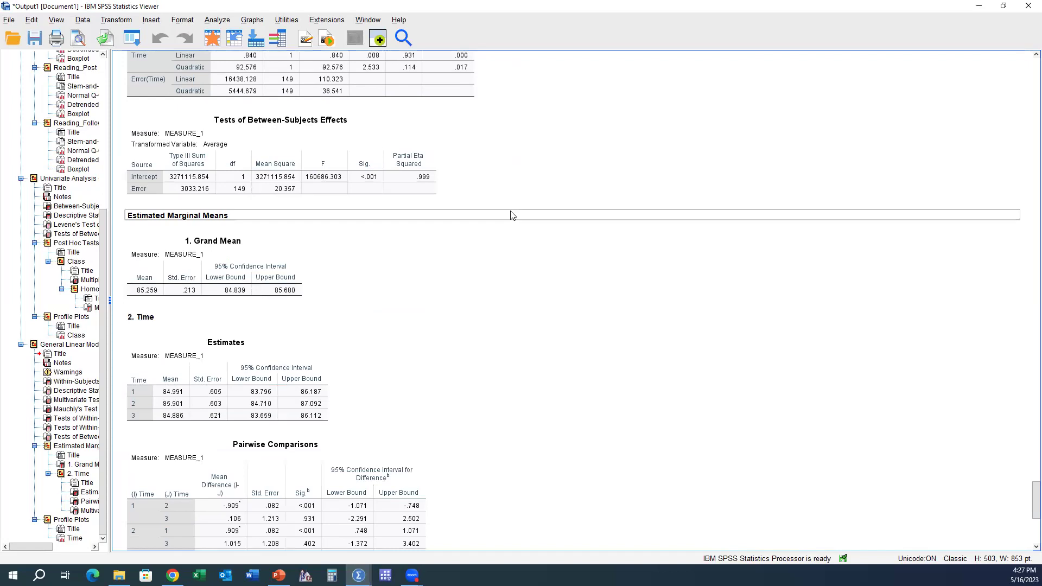
scroll(495, 206, "down", 2)
scroll(477, 239, "down", 2)
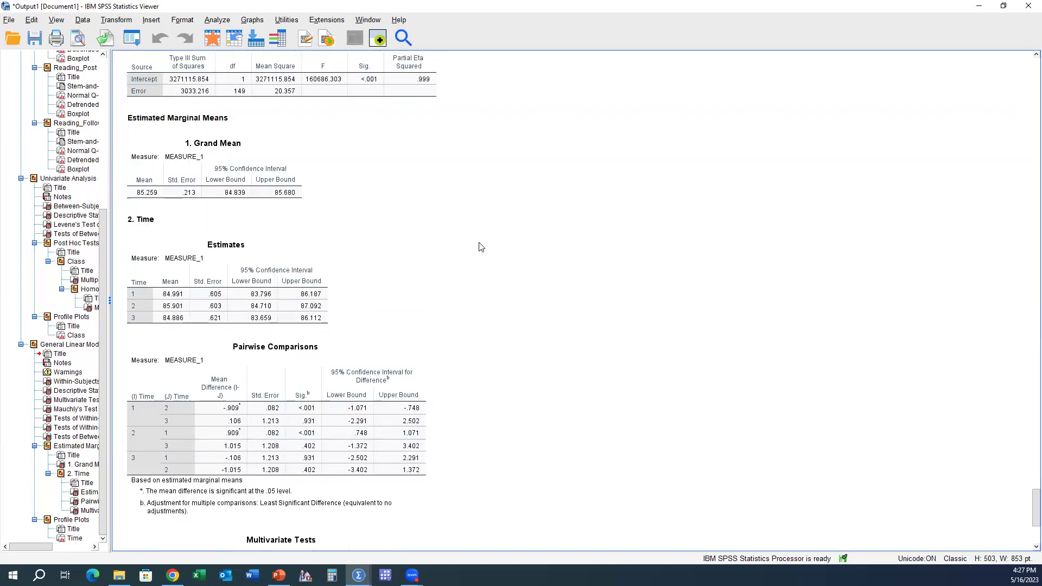
scroll(395, 254, "down", 2)
scroll(386, 256, "up", 15)
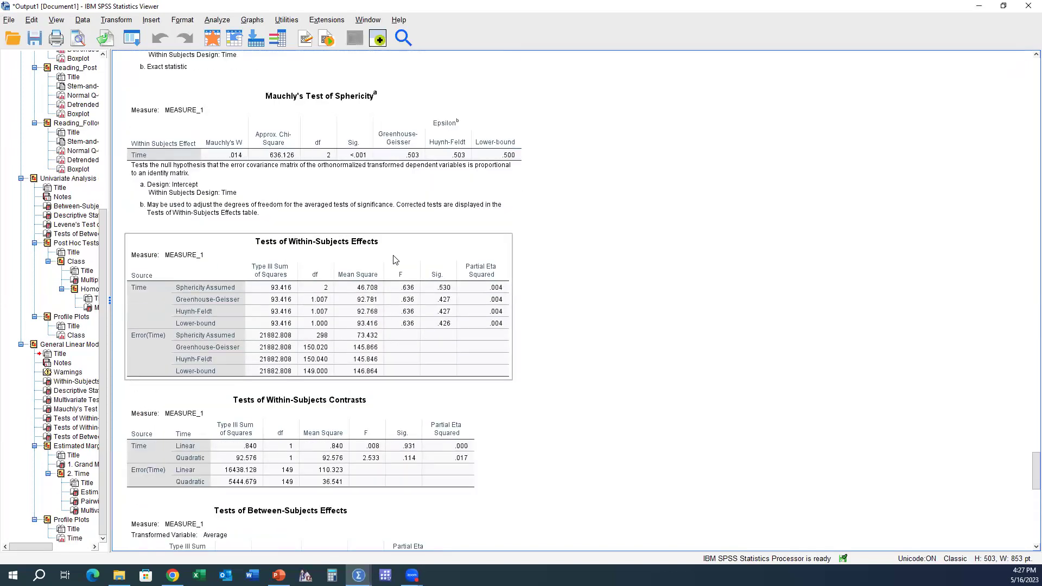
scroll(391, 275, "up", 3)
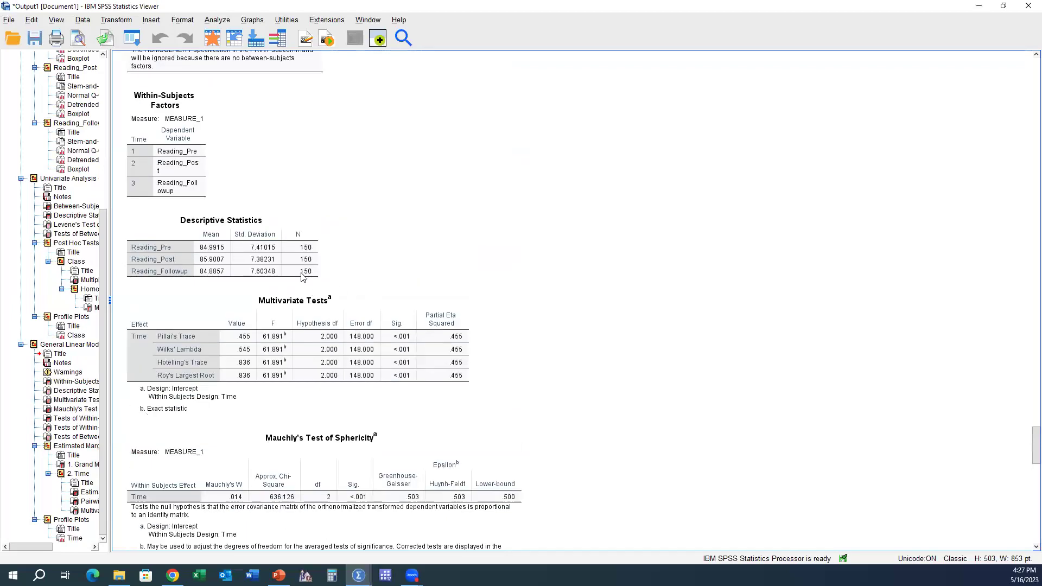
scroll(387, 368, "down", 3)
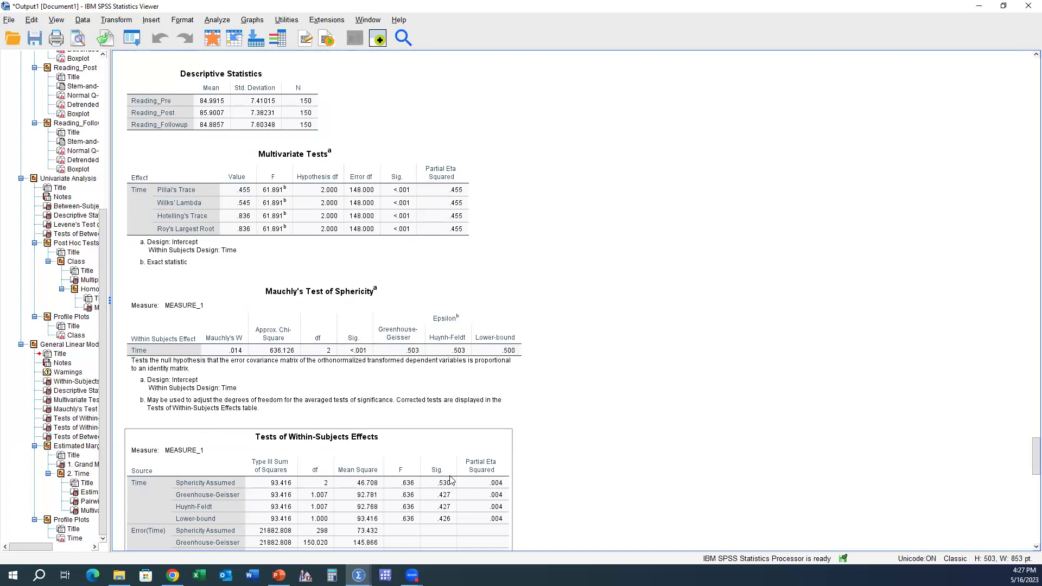
scroll(270, 335, "up", 2)
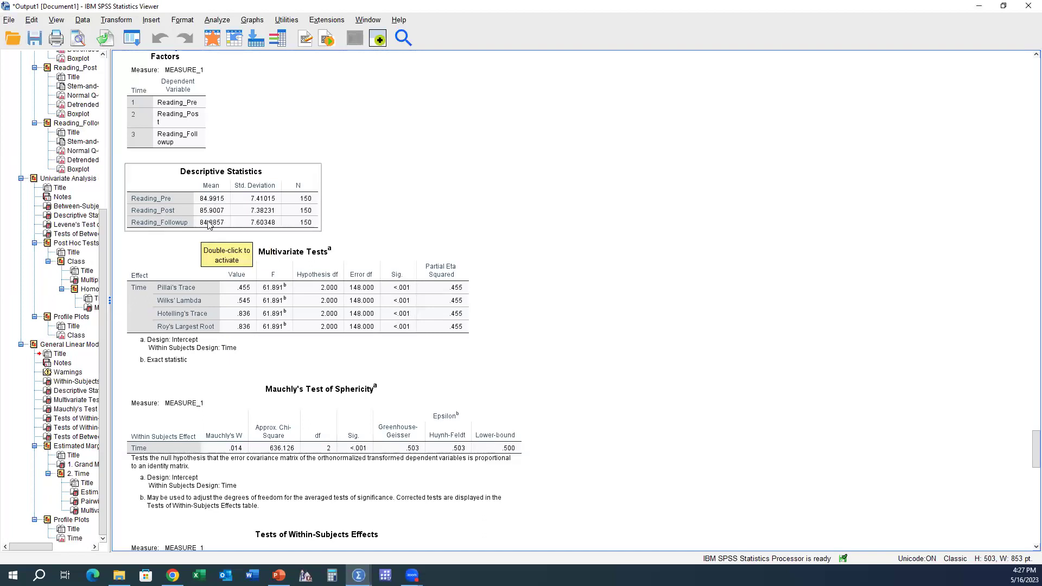
scroll(556, 218, "down", 20)
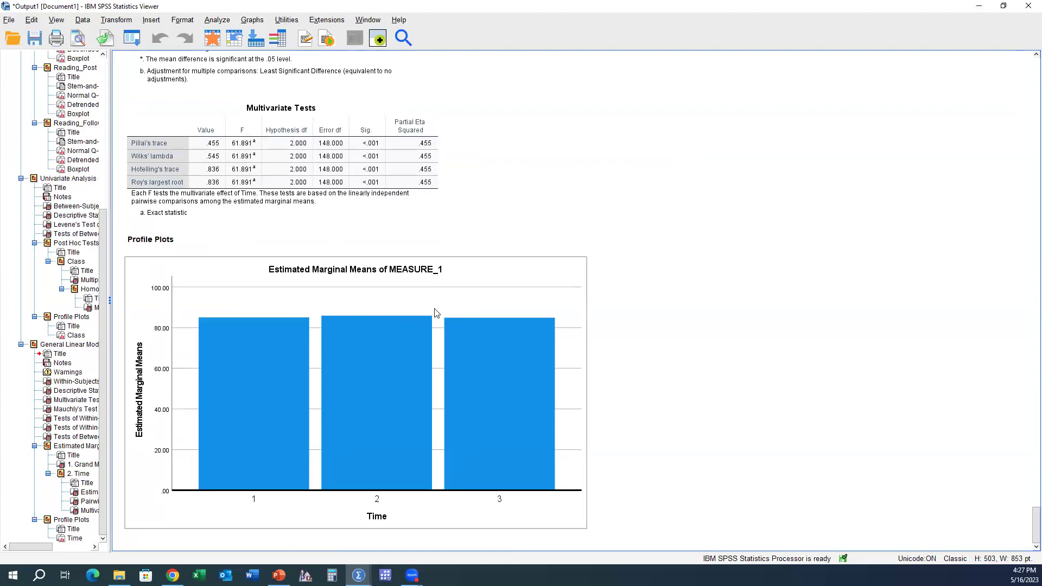
Minimize the output viewer, switch to PowerPoint and show the slide "Differences in Variable Between Two Groups"
left_click_drag(806, 242, 854, 183)
left_click(980, 7)
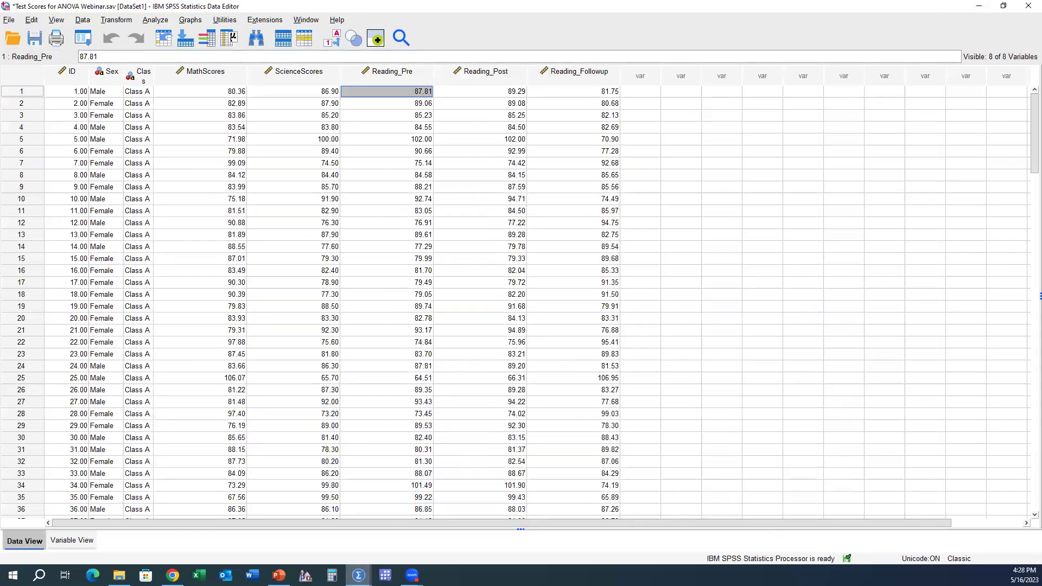
left_click(278, 575)
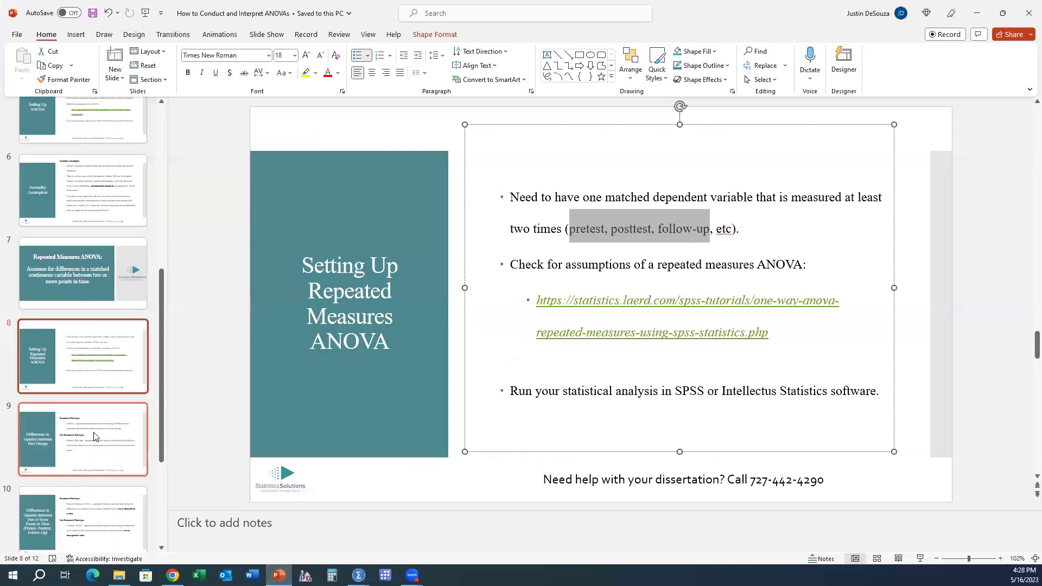
left_click(93, 431)
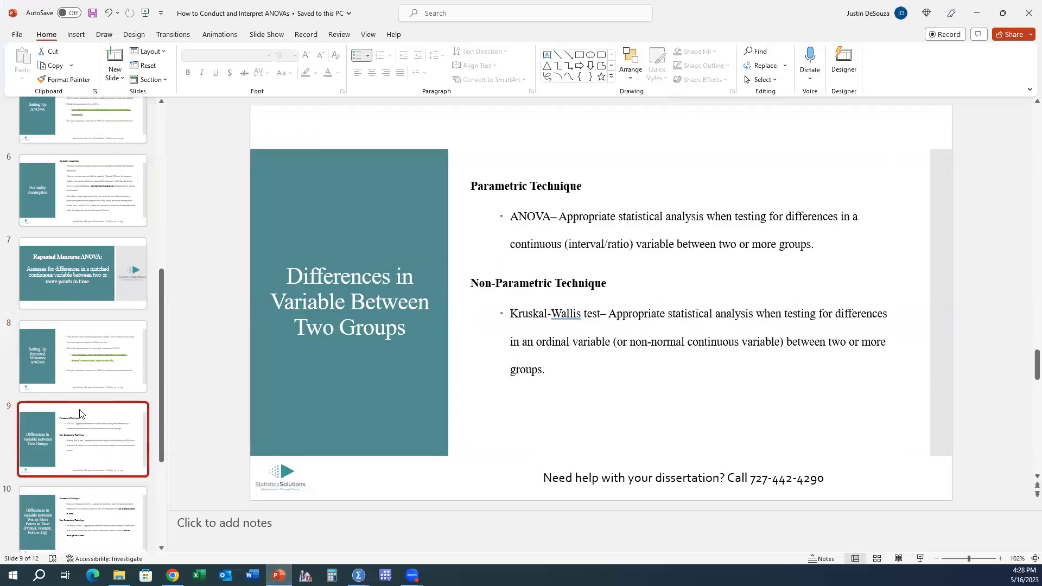
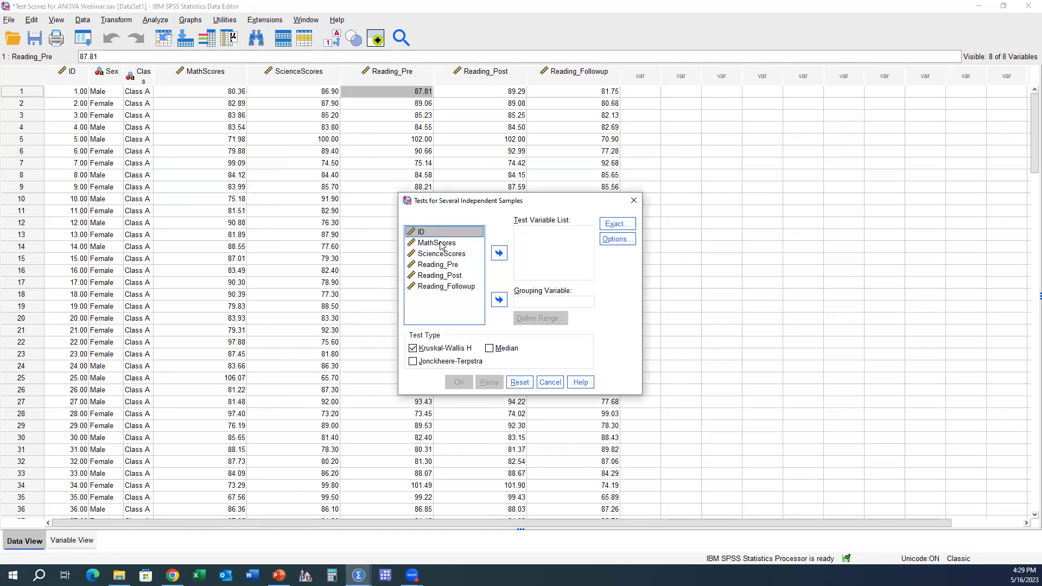
Cancel the Kruskal-Wallis setup for MathScores and insert a new variable before the MathScores column
left_click(499, 253)
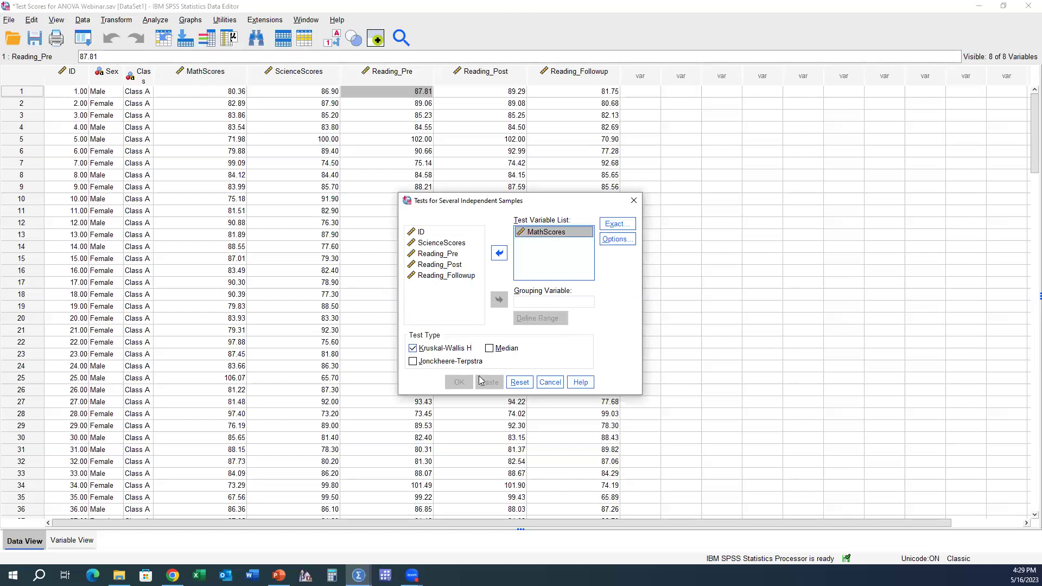
left_click(551, 383)
right_click(181, 75)
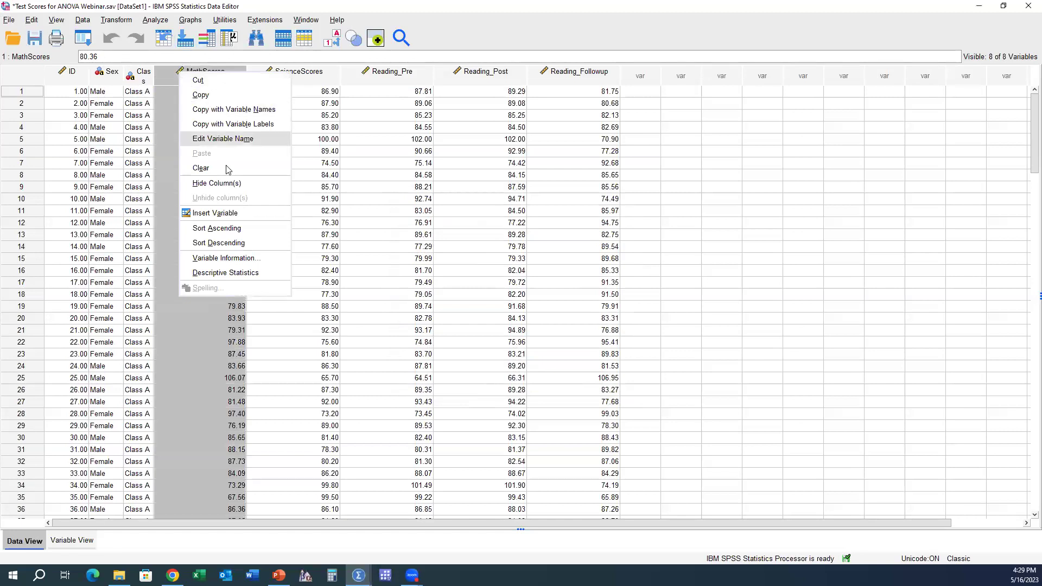
left_click(237, 213)
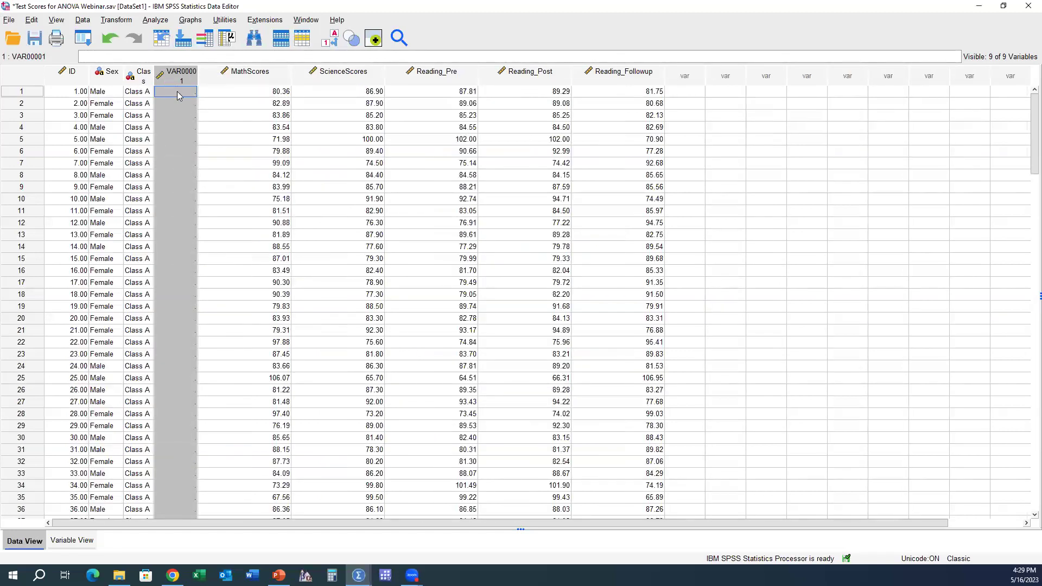
Fill the new variable with the code 1 for all Class A rows
left_click(179, 93)
type("1")
key("Return")
left_click_drag(186, 92, 185, 332)
scroll(163, 298, "down", 5)
scroll(165, 294, "down", 12)
key("ctrl+v")
Fill the new variable with the code 2 for all Class B rows
left_click(170, 294)
type("2")
key("Return")
scroll(182, 349, "down", 13)
key("ctrl+v")
Fill the new variable with the code 3 for all Class C rows, down to row 150
left_click(177, 283)
type("3")
left_click(178, 305)
scroll(186, 353, "down", 13)
type("3.00")
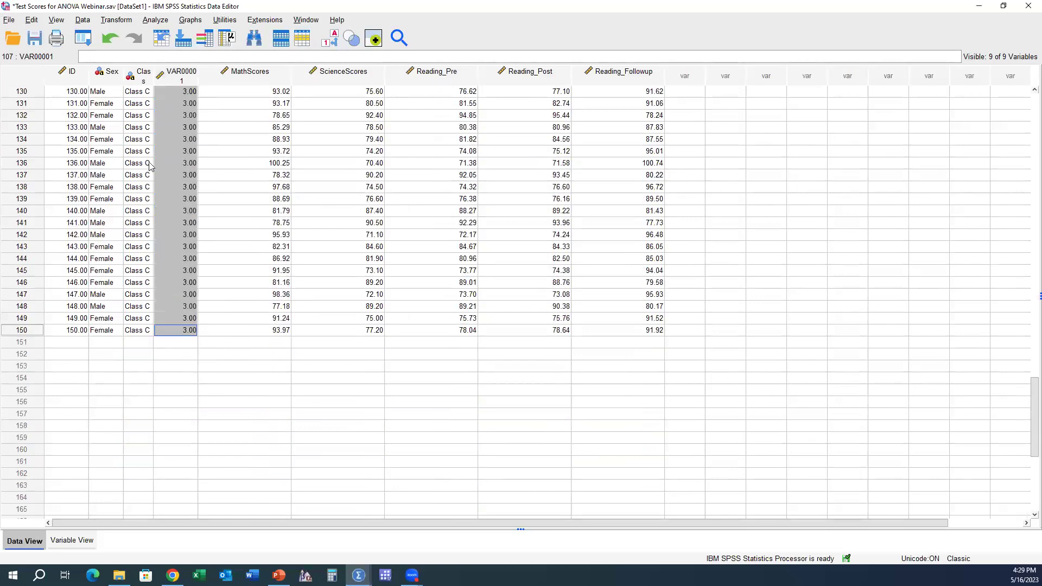
Rename the new numeric variable VAR00001 as Class_recode in the variable definitions
scroll(163, 217, "up", 18)
double_click(142, 76)
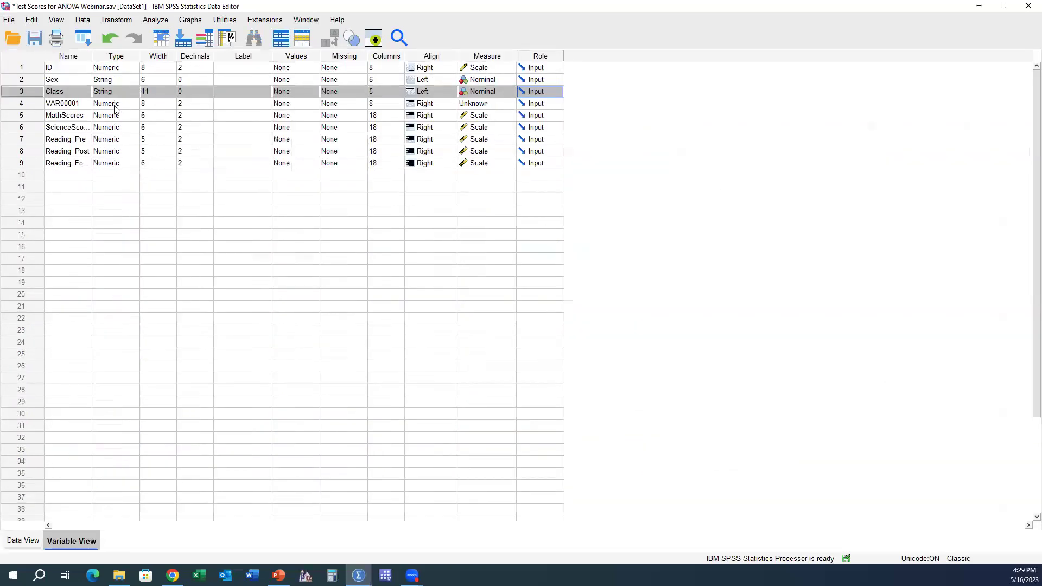
left_click(76, 106)
type("Class_recode")
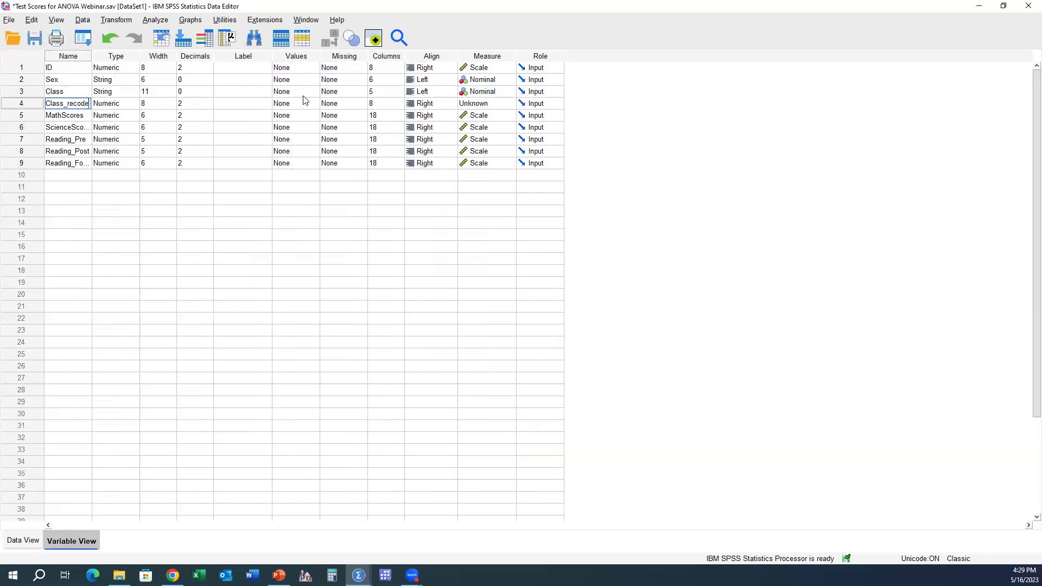
Define value labels for Class_recode: 1 as A, 2 as B and 3 as C
left_click(314, 103)
left_click(314, 103)
type("A")
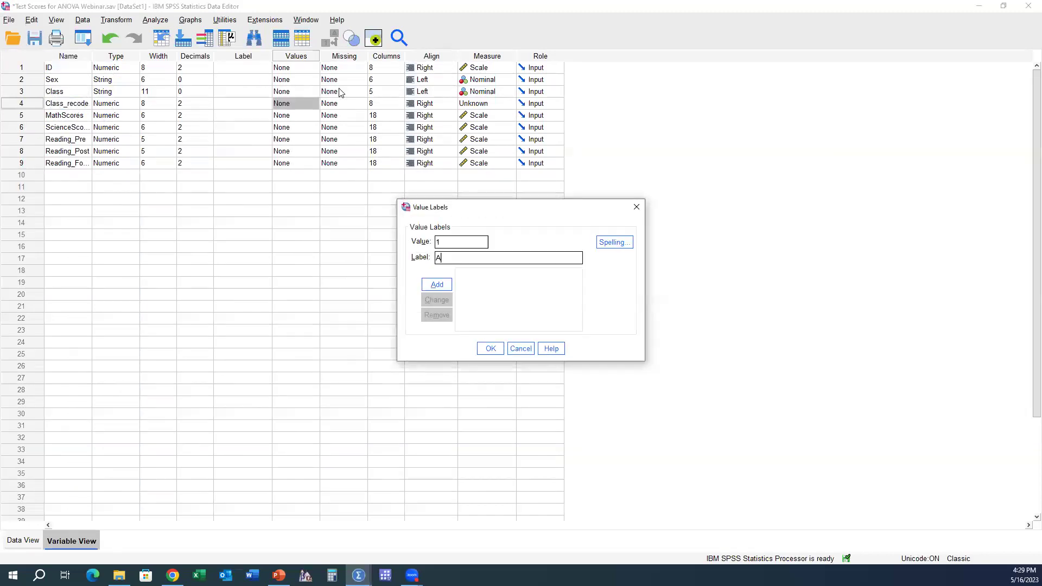
key("Return")
type("2")
key("Tab")
type("B")
key("Return")
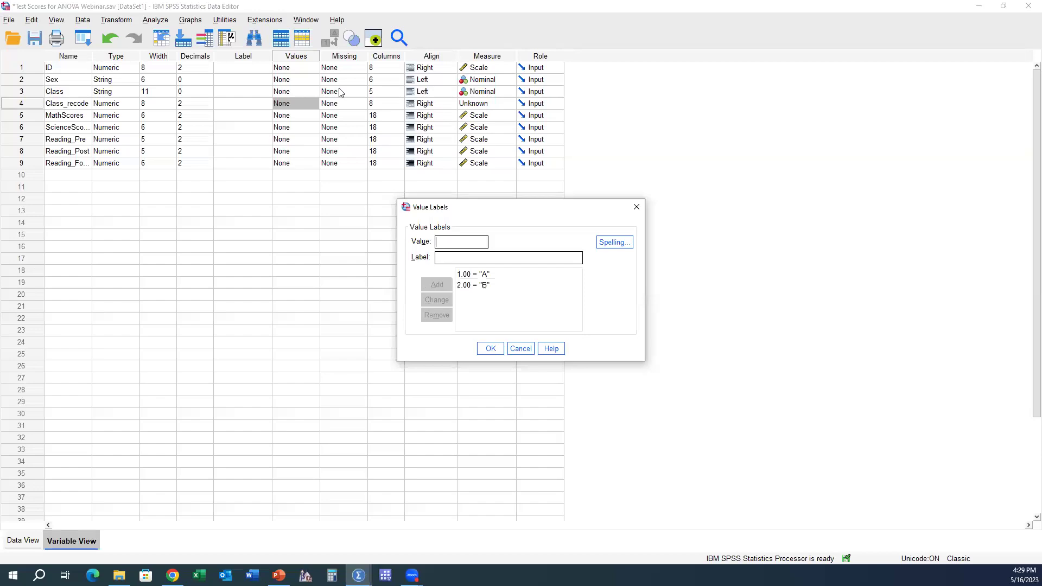
type("C")
left_click(437, 284)
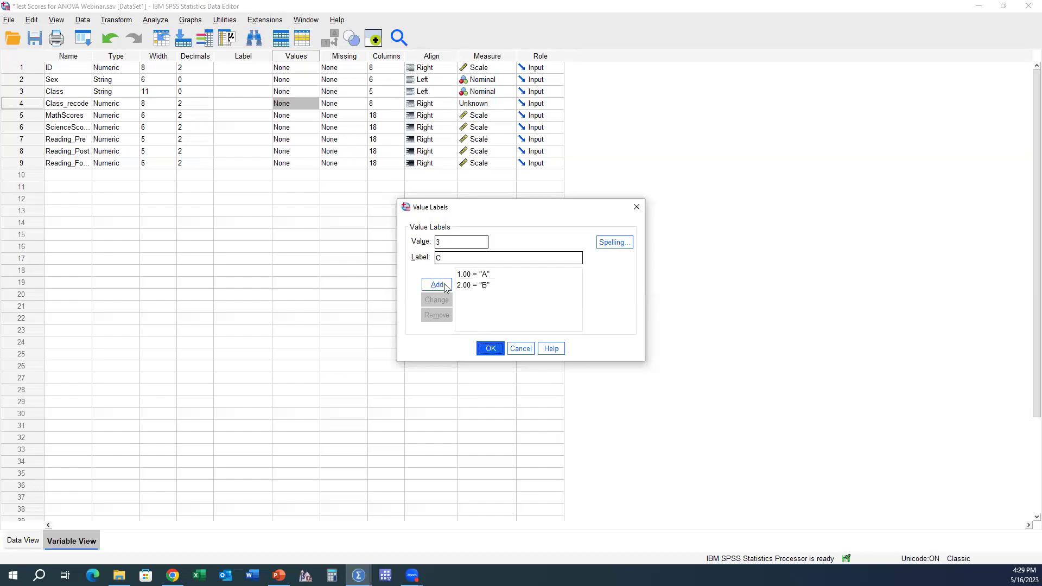
left_click(489, 349)
Set up the legacy K Independent Samples test with MathScores as test variable and Class_recode as grouping variable
left_click(170, 21)
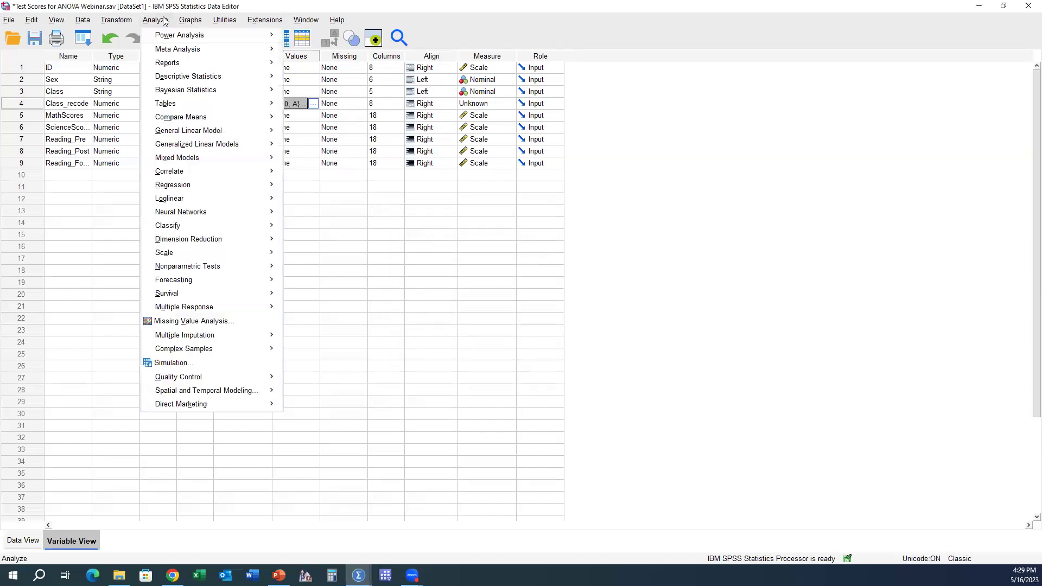
mouse_move(216, 257)
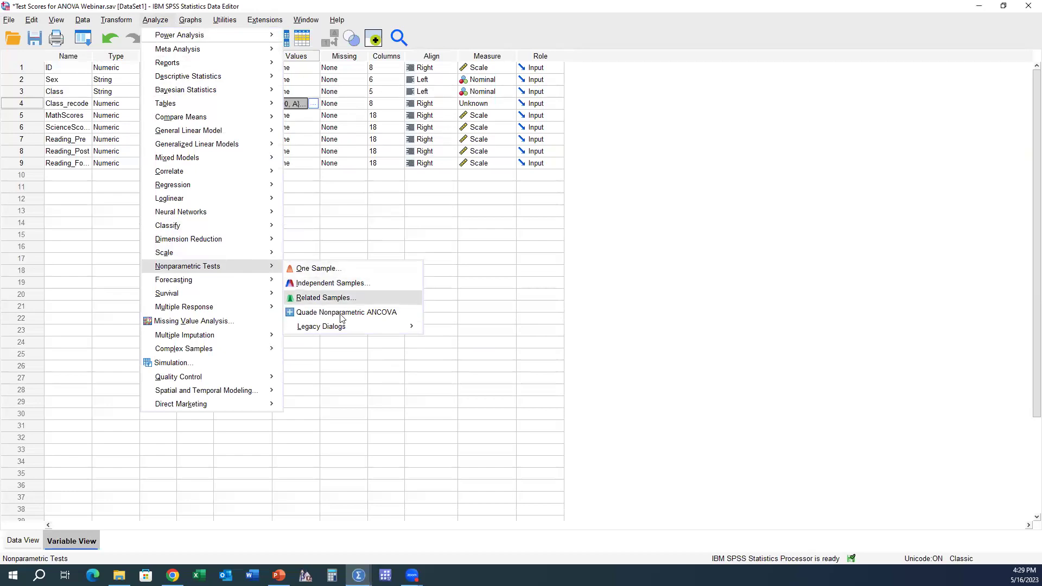
mouse_move(347, 325)
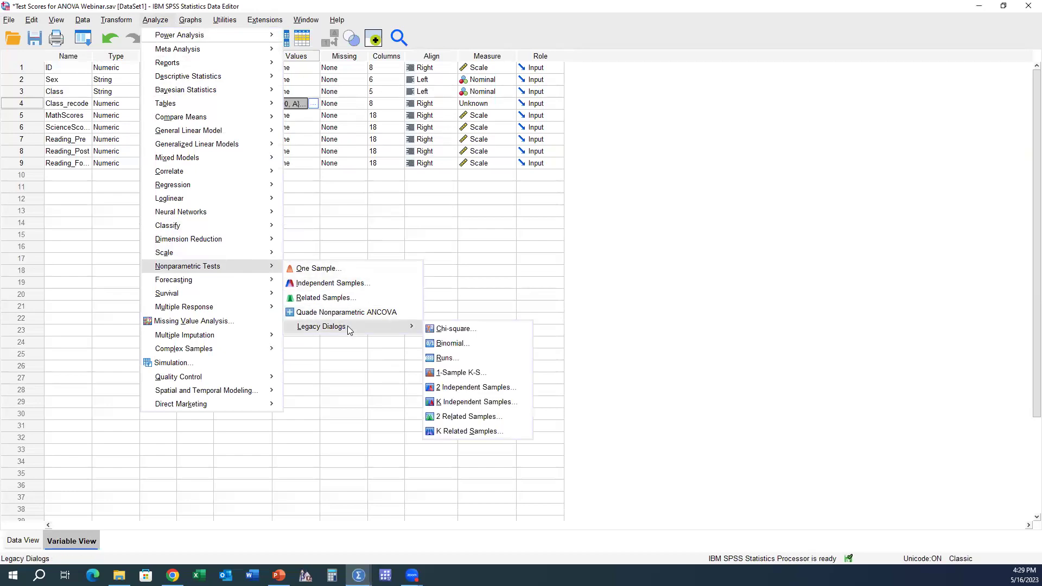
left_click(470, 403)
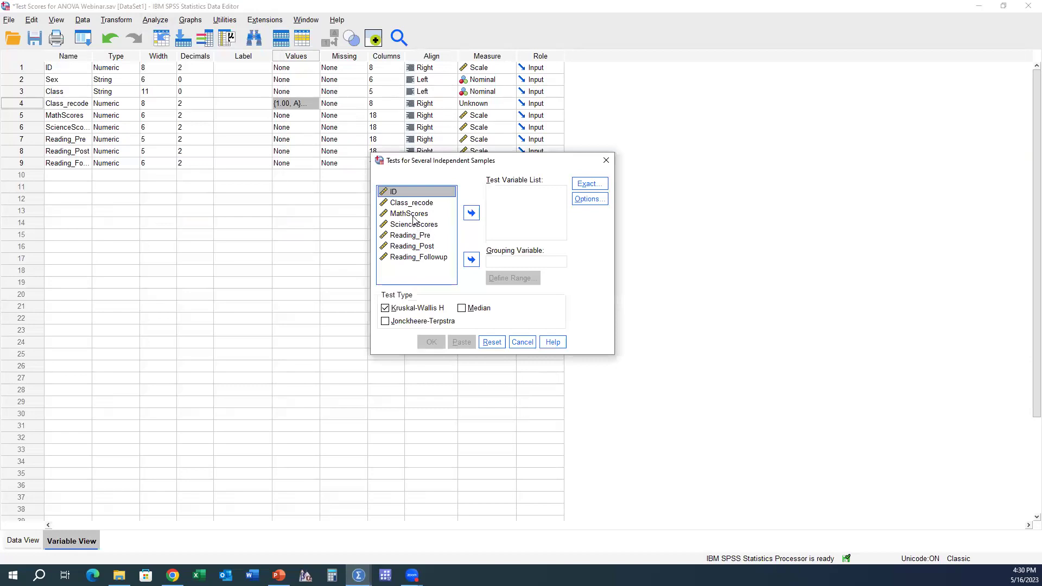
left_click(415, 215)
left_click(471, 213)
left_click(429, 204)
left_click(471, 259)
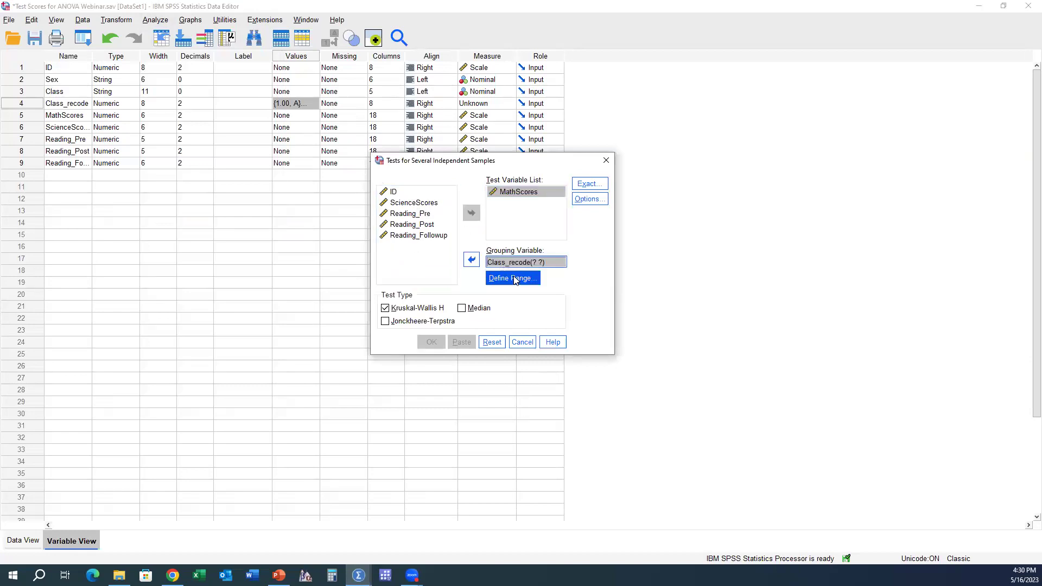
Define the grouping range from 1 to 3 and run the Kruskal-Wallis H test
left_click(516, 280)
left_click(515, 279)
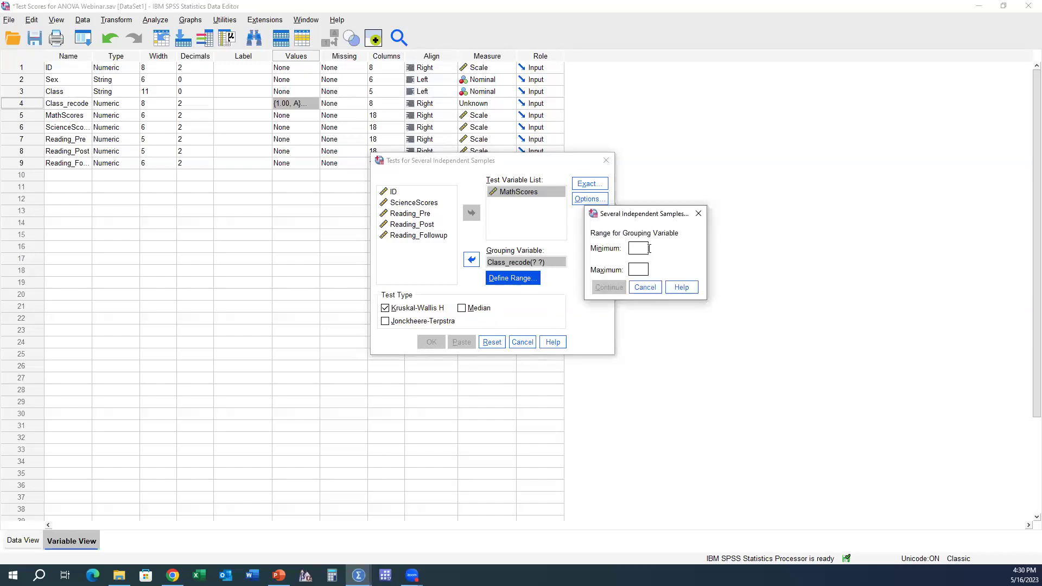
type("3")
left_click(608, 288)
left_click(433, 344)
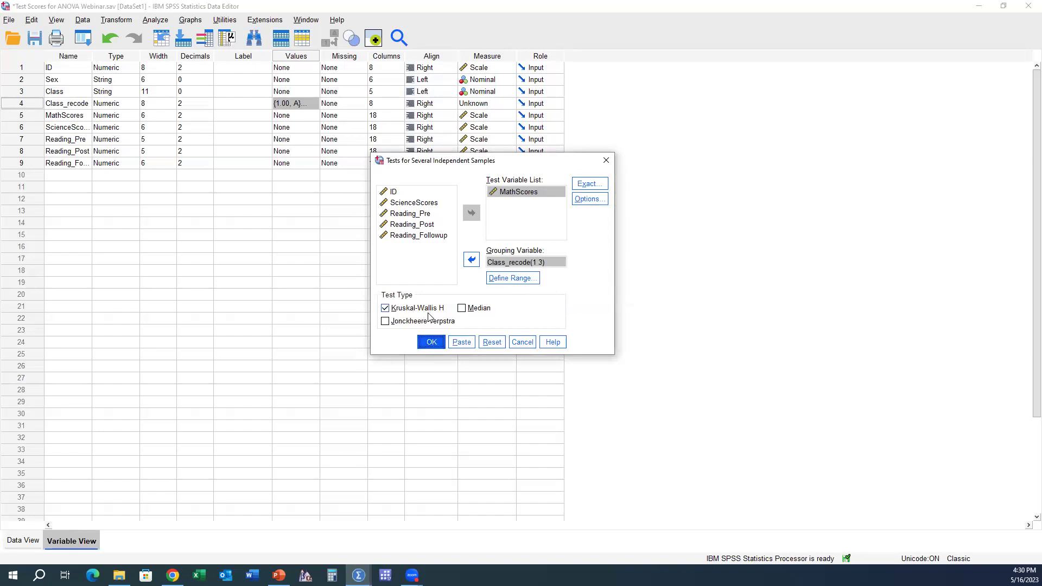
left_click(431, 342)
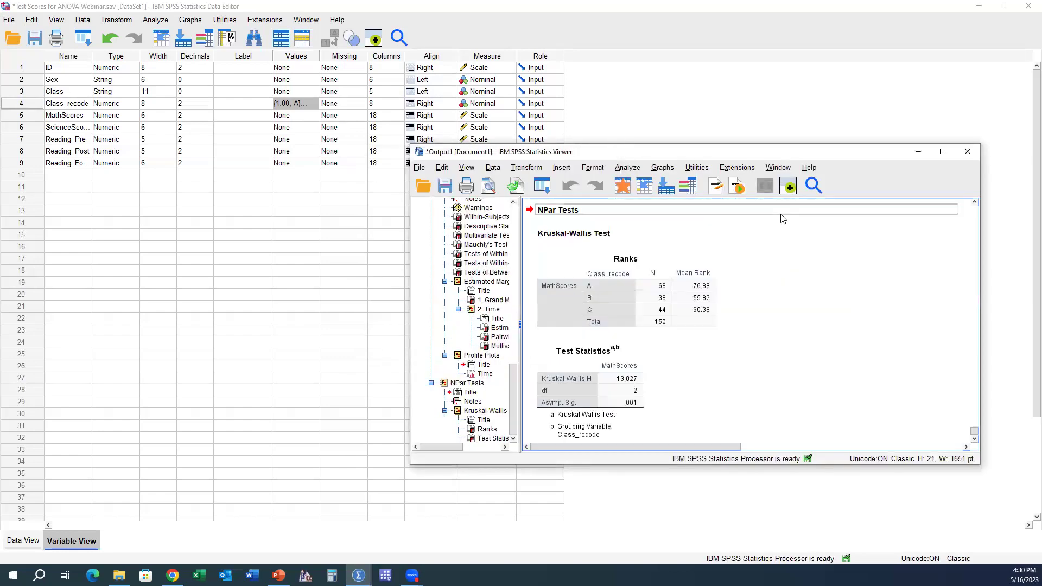
Maximize the output viewer and examine the Kruskal-Wallis Ranks and Test Statistics tables
left_click(943, 152)
left_click(293, 384)
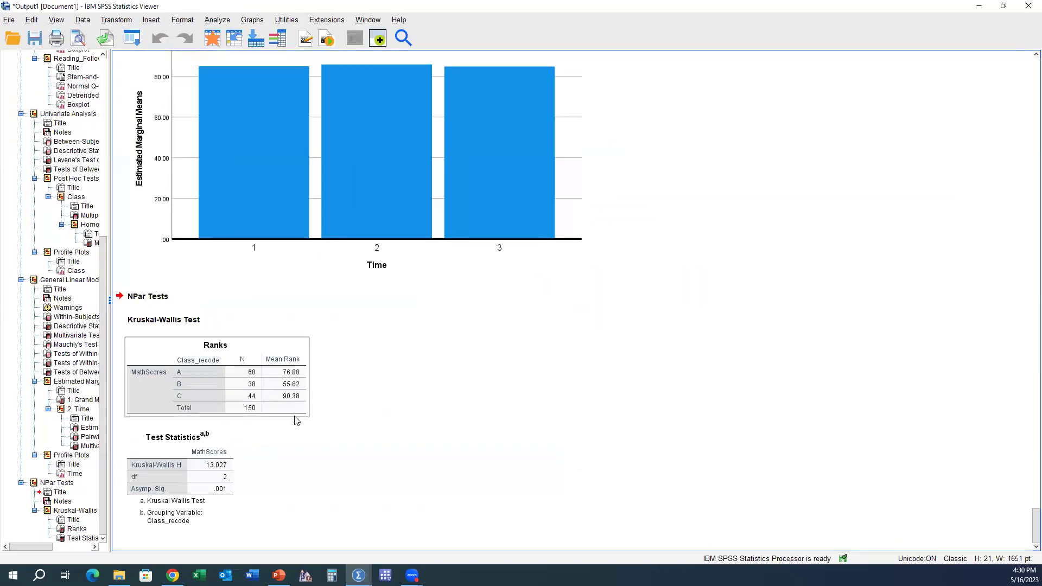
left_click(225, 490)
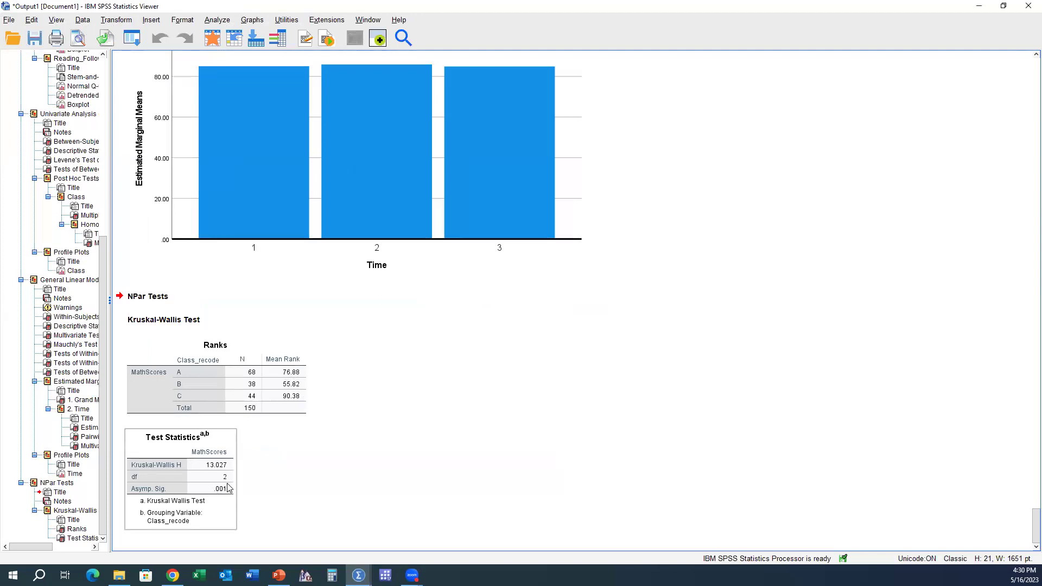
left_click(209, 381)
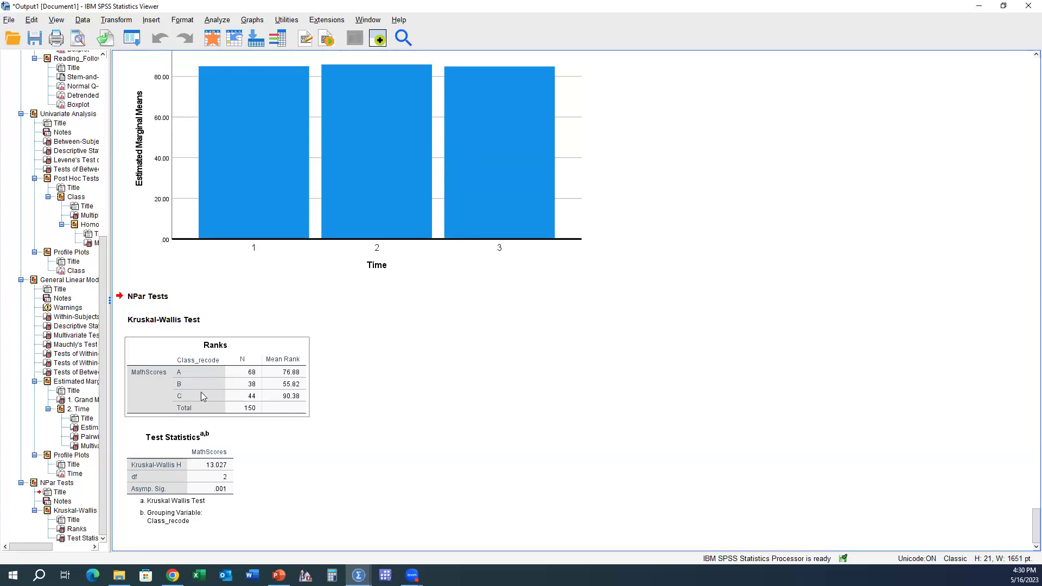
left_click_drag(202, 374, 316, 561)
Switch to PowerPoint, review the ANOVA and Kruskal-Wallis descriptions, and show the slide on differences between two or more points in time
left_click(279, 576)
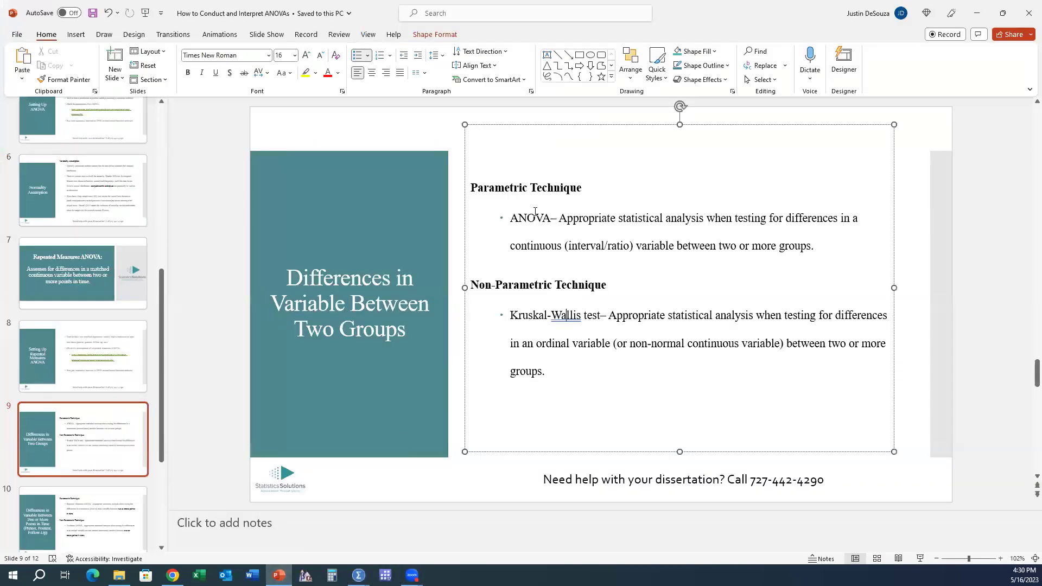
left_click_drag(516, 218, 816, 235)
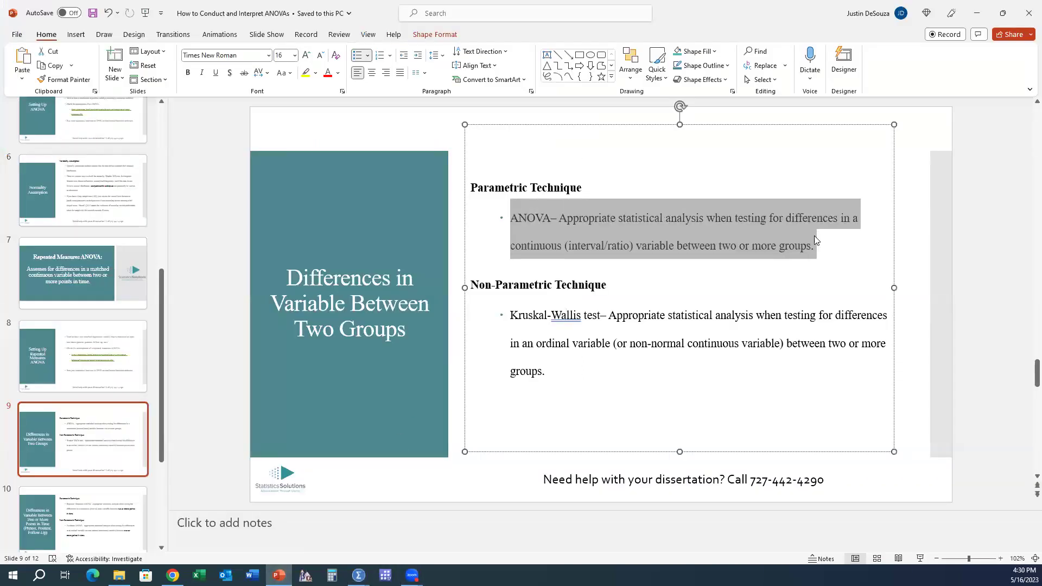
left_click_drag(509, 315, 614, 373)
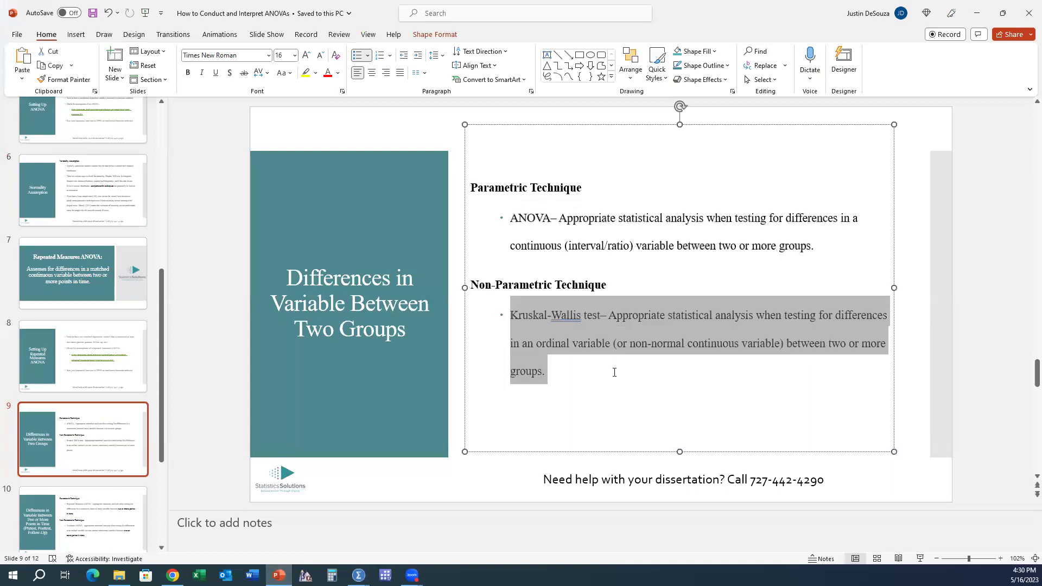
left_click(84, 505)
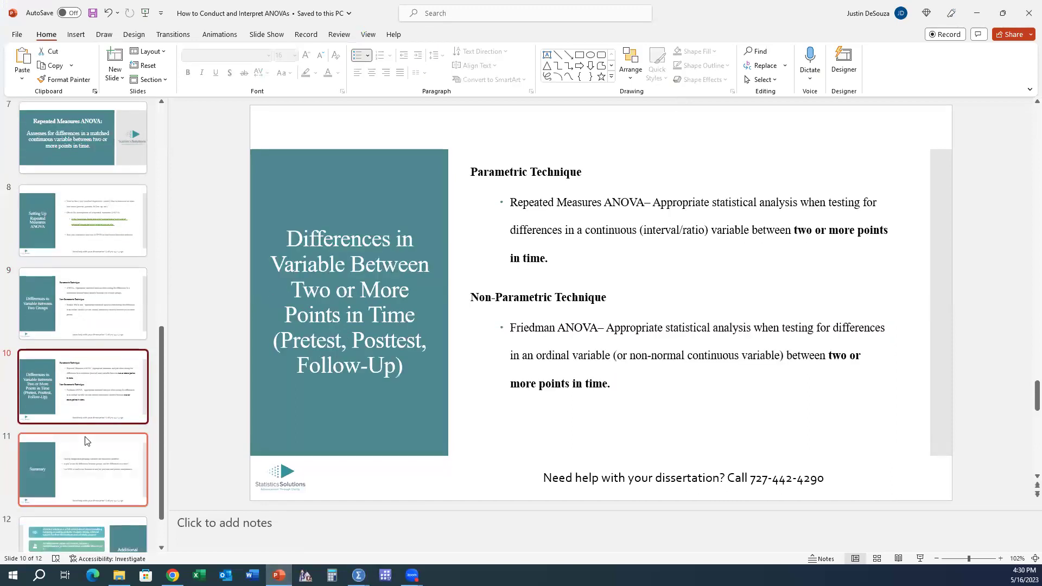
Highlight the Repeated Measures ANOVA description and the Friedman ANOVA description on the slide
left_click_drag(532, 199, 720, 253)
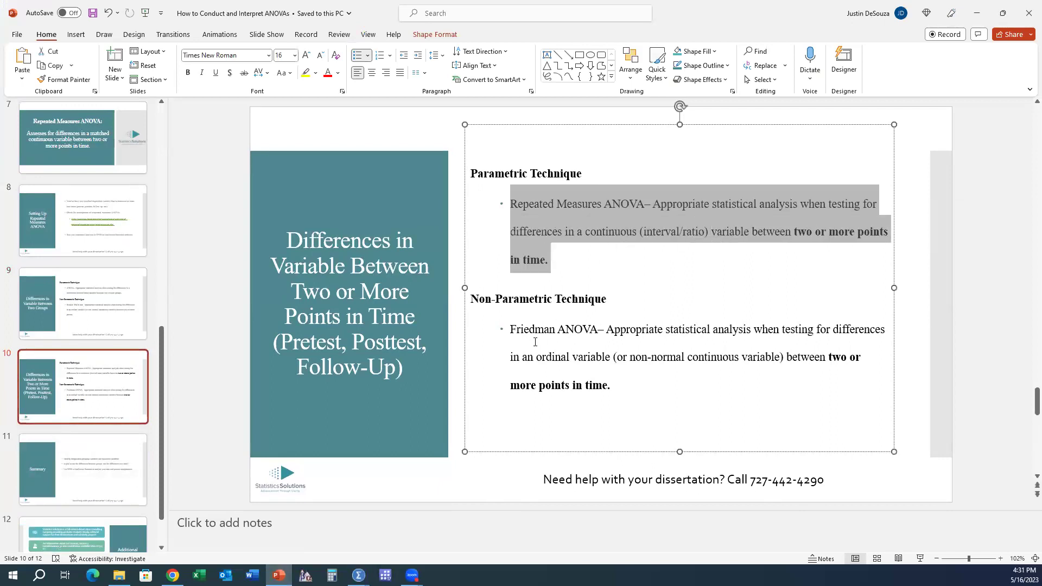
left_click_drag(511, 332, 656, 376)
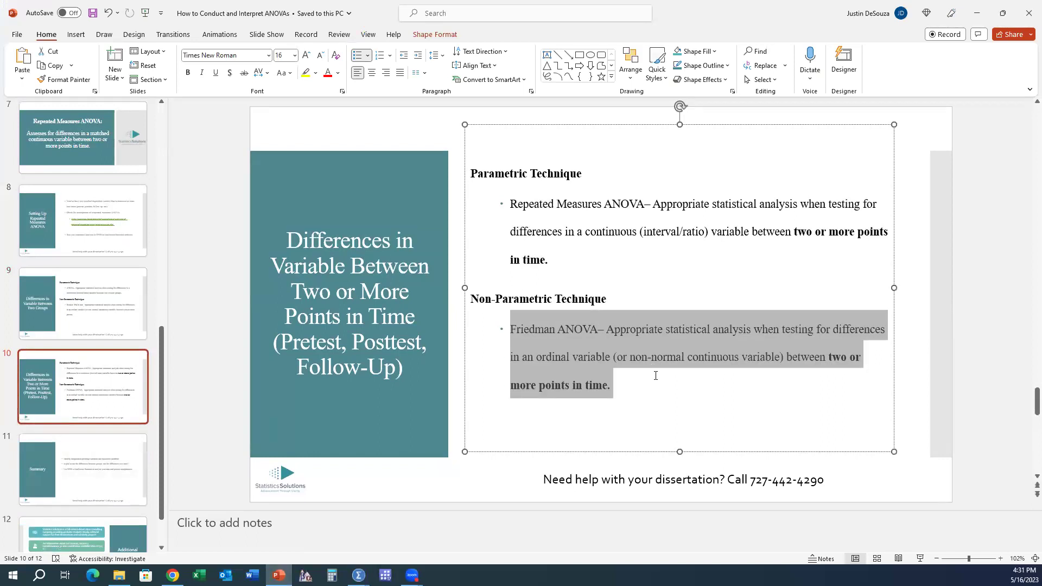
Switch to the SPSS Data Editor and open the legacy nonparametric test for K Related Samples
left_click(358, 576)
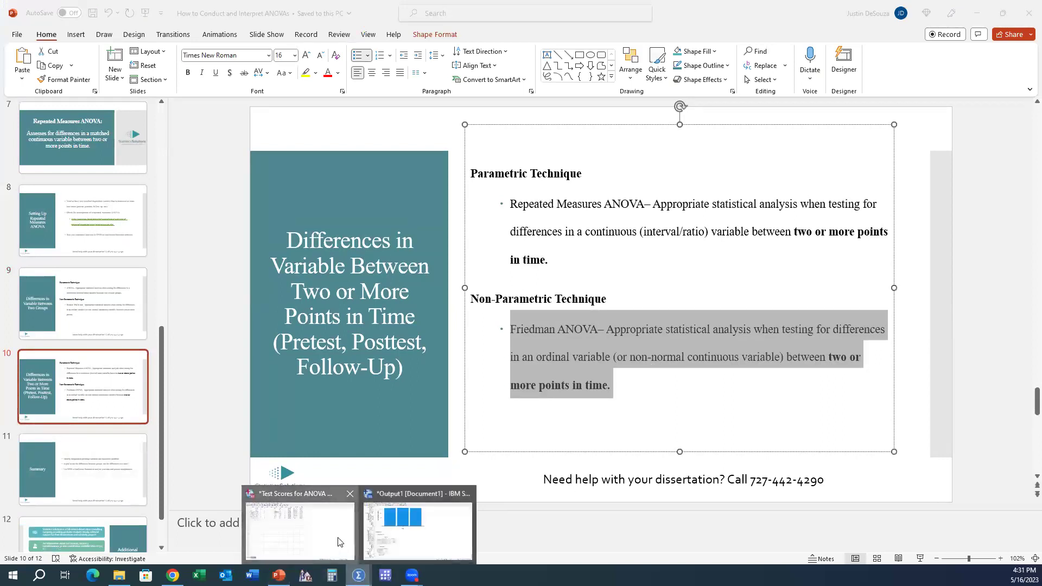
left_click(337, 542)
left_click(160, 20)
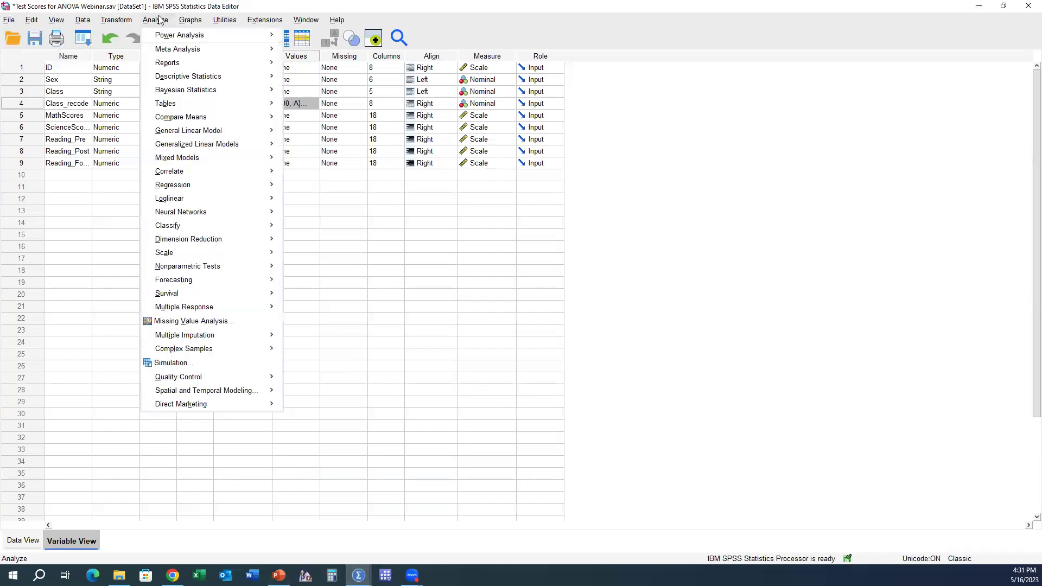
mouse_move(233, 267)
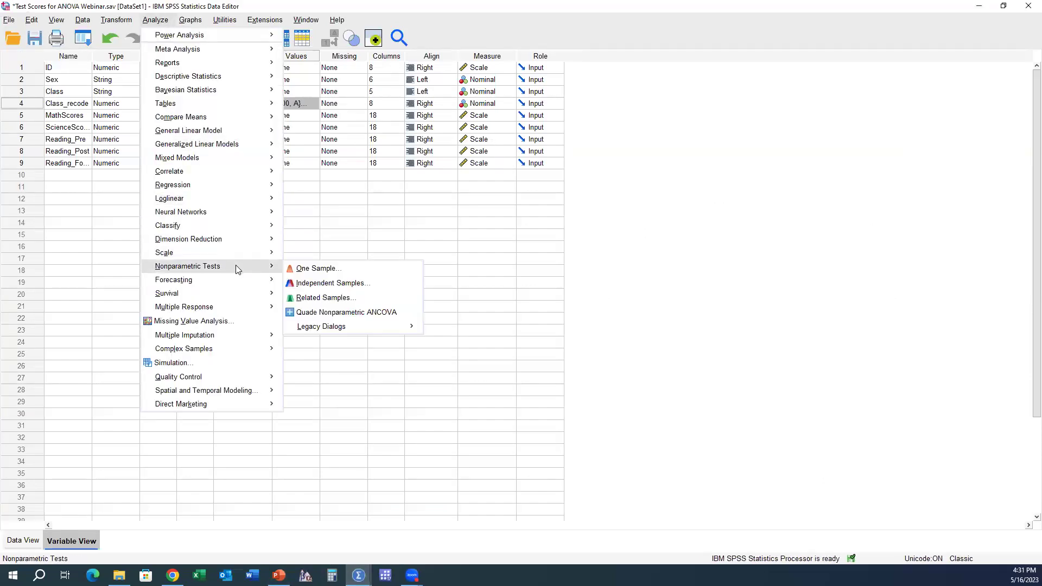
mouse_move(368, 329)
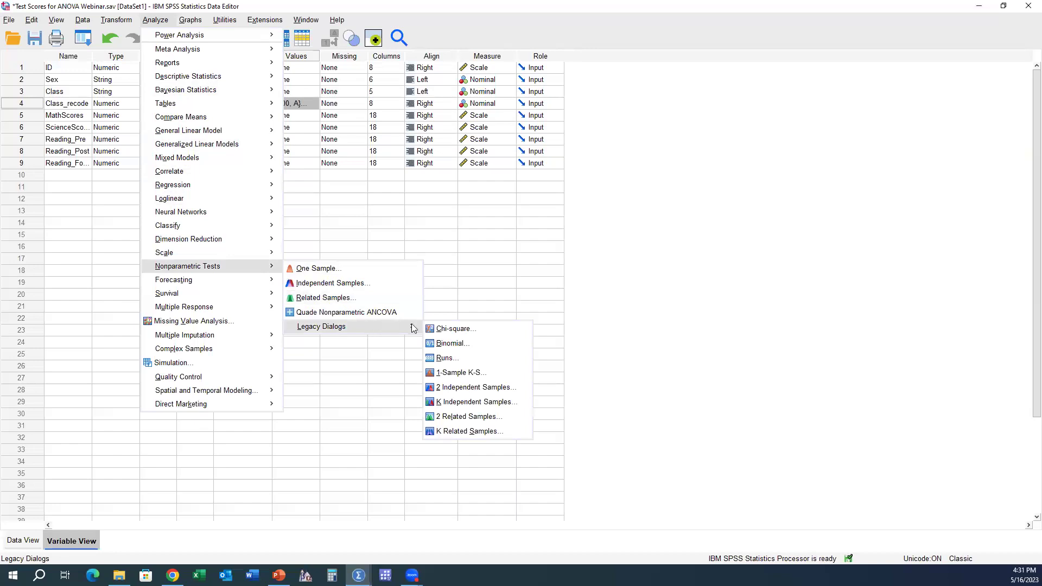
left_click(470, 432)
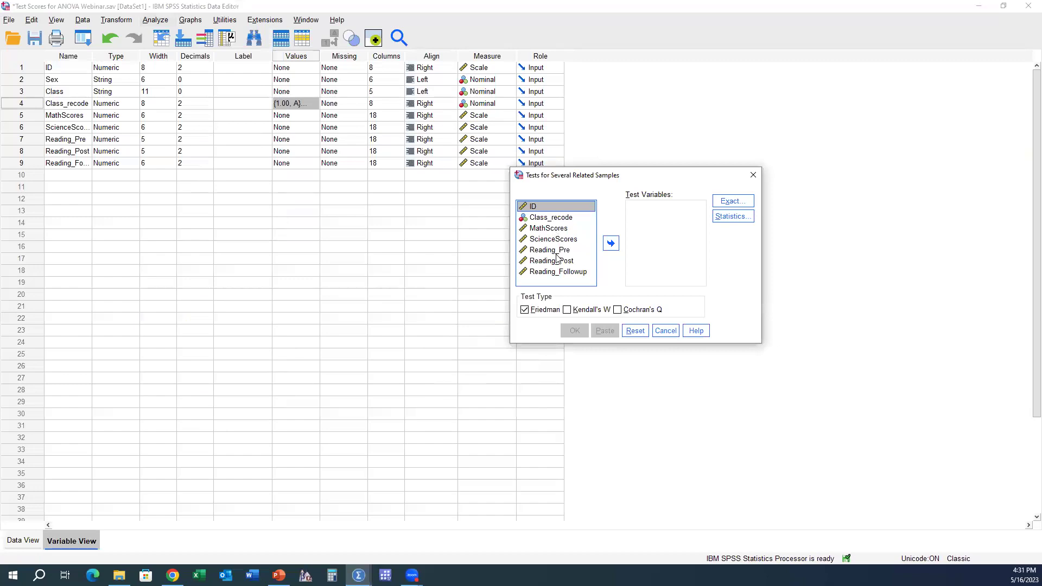
Add Reading_Pre, Reading_Post and Reading_Followup as test variables and run the Friedman test
left_click(559, 252)
left_click(561, 271, "shift")
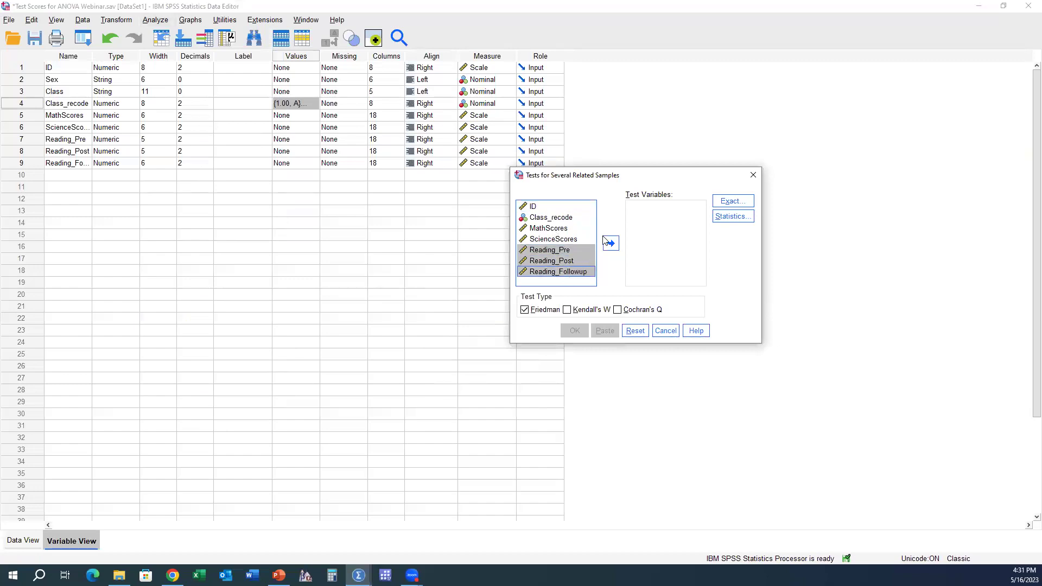
left_click(610, 244)
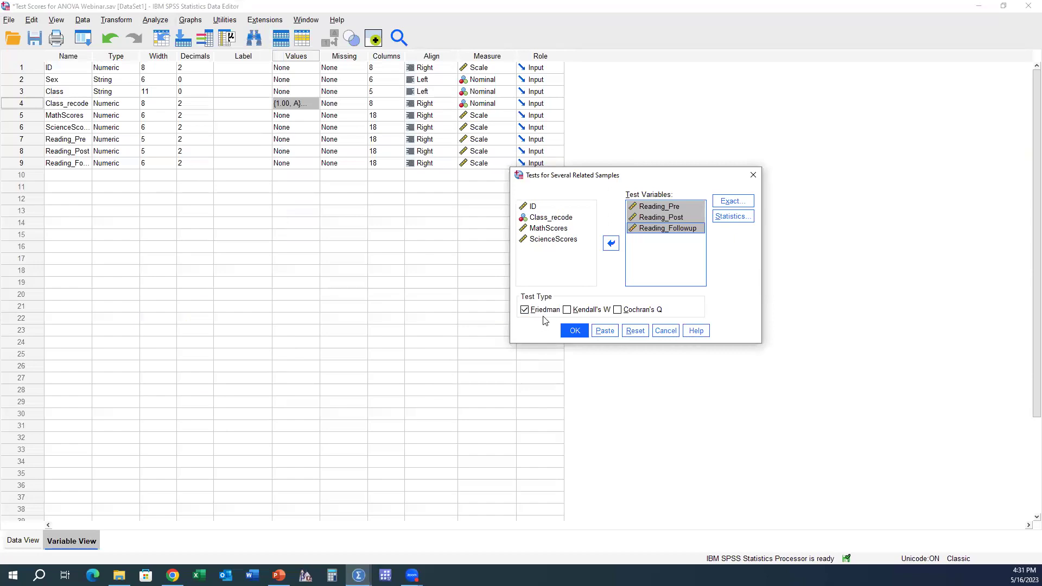
left_click(573, 330)
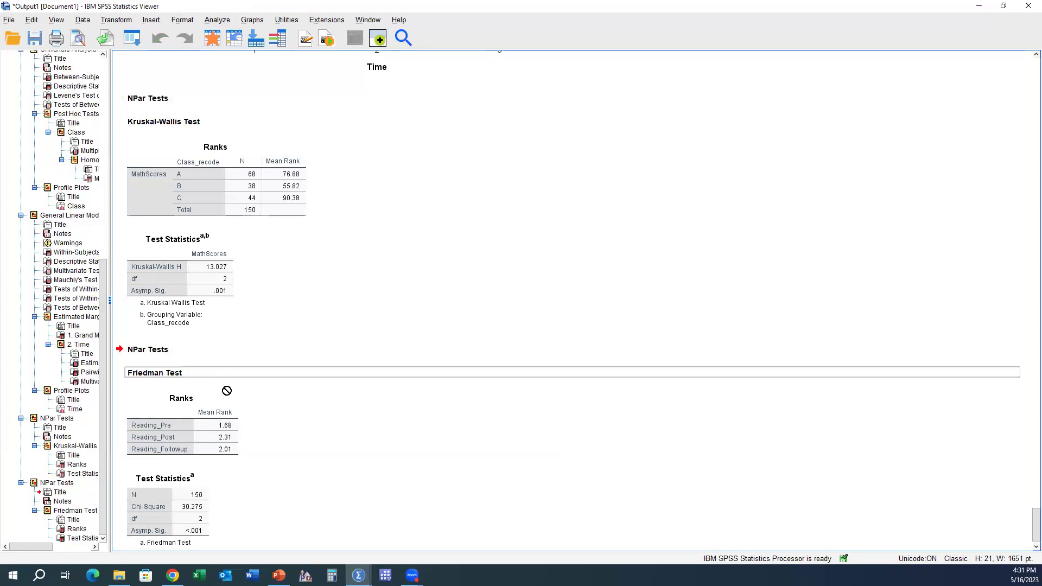
Minimize the output viewer after reviewing the Friedman tables, and switch to PowerPoint to show the Summary slide
left_click_drag(198, 327, 569, 98)
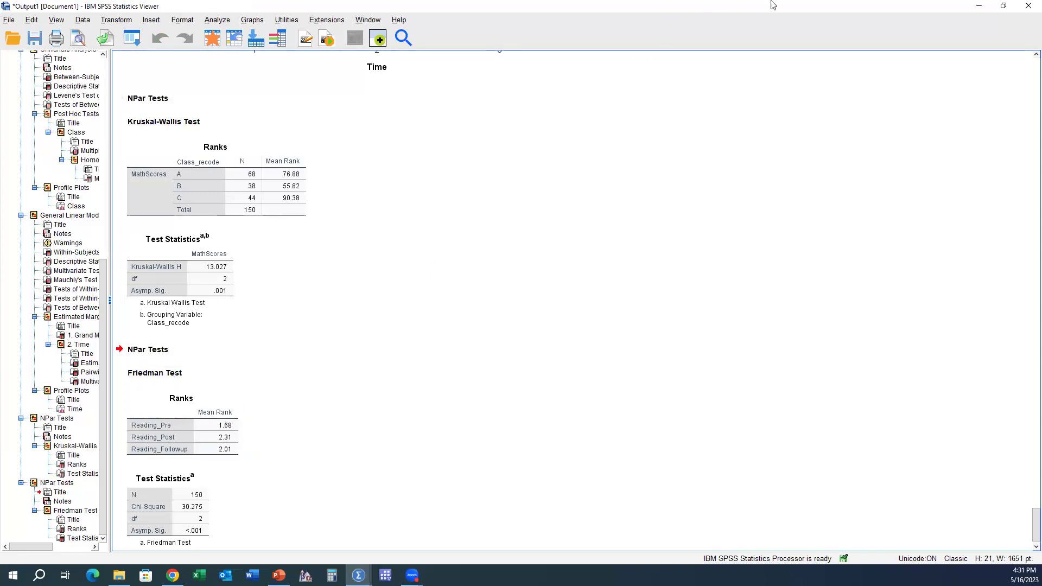
left_click(973, 11)
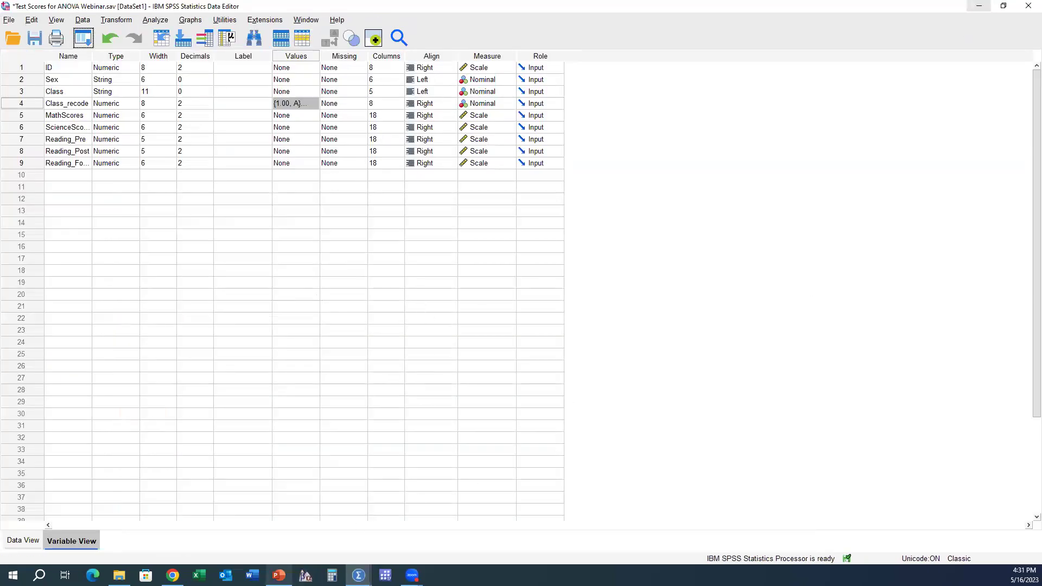
left_click(279, 575)
scroll(81, 380, "down", 1)
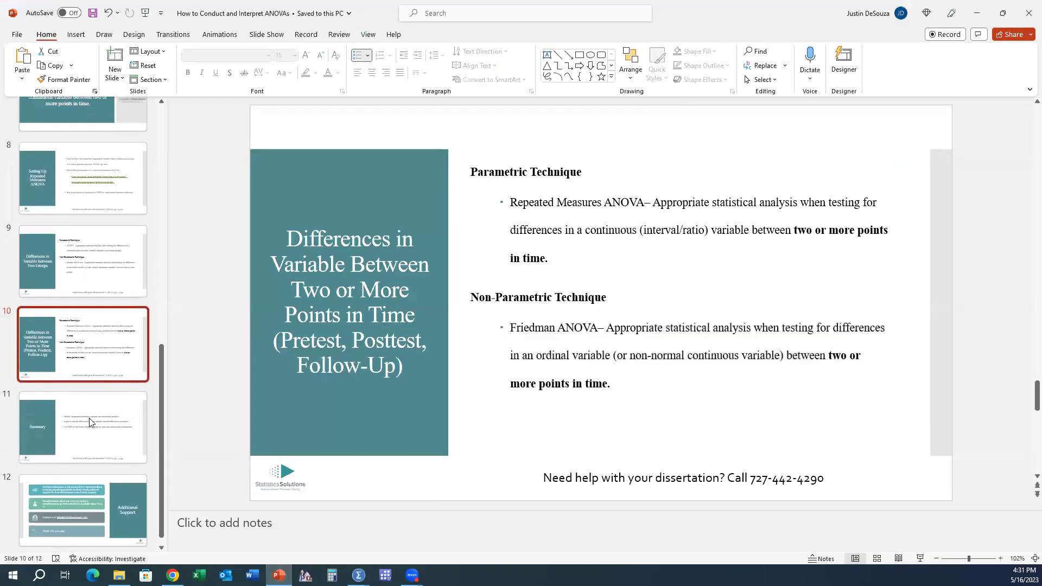
left_click(96, 403)
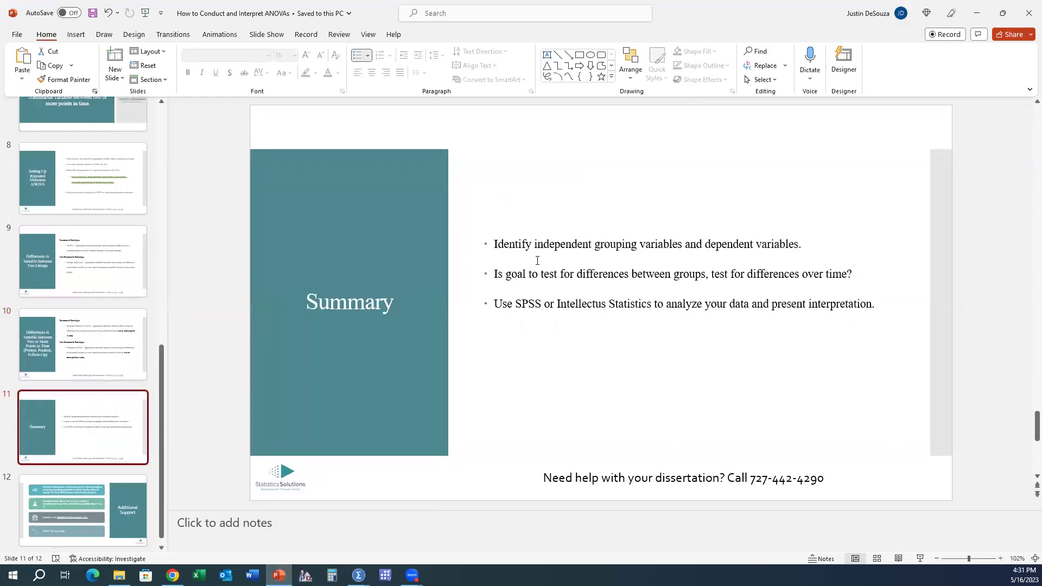